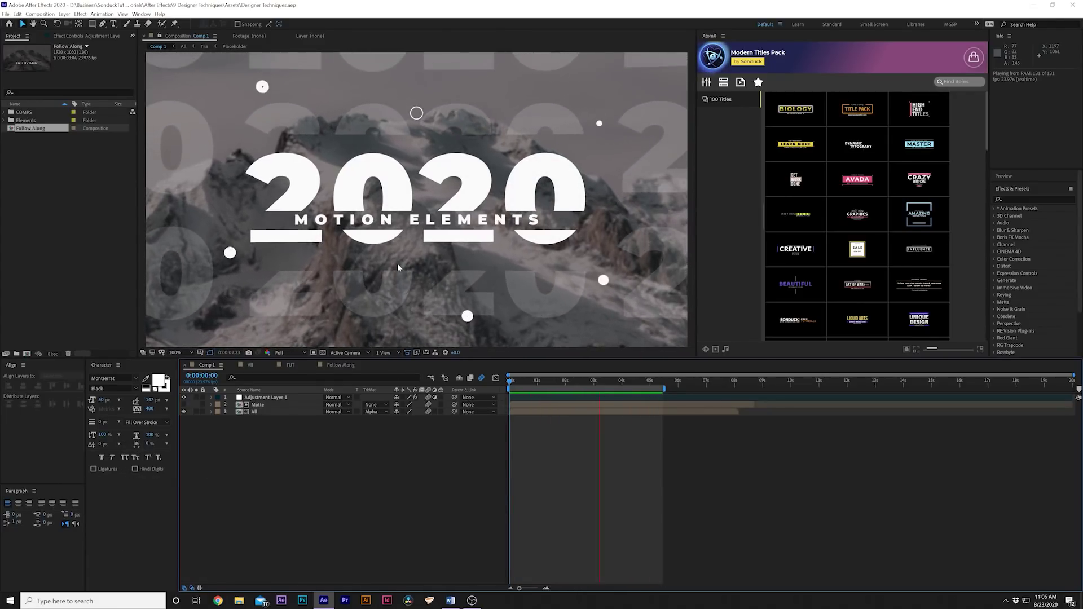
# Review the finished title animation in Comp 1 and scrub through the TUT composition to 0:00:02:11
pyautogui.moveTo(589, 381); pyautogui.dragTo(580, 381)
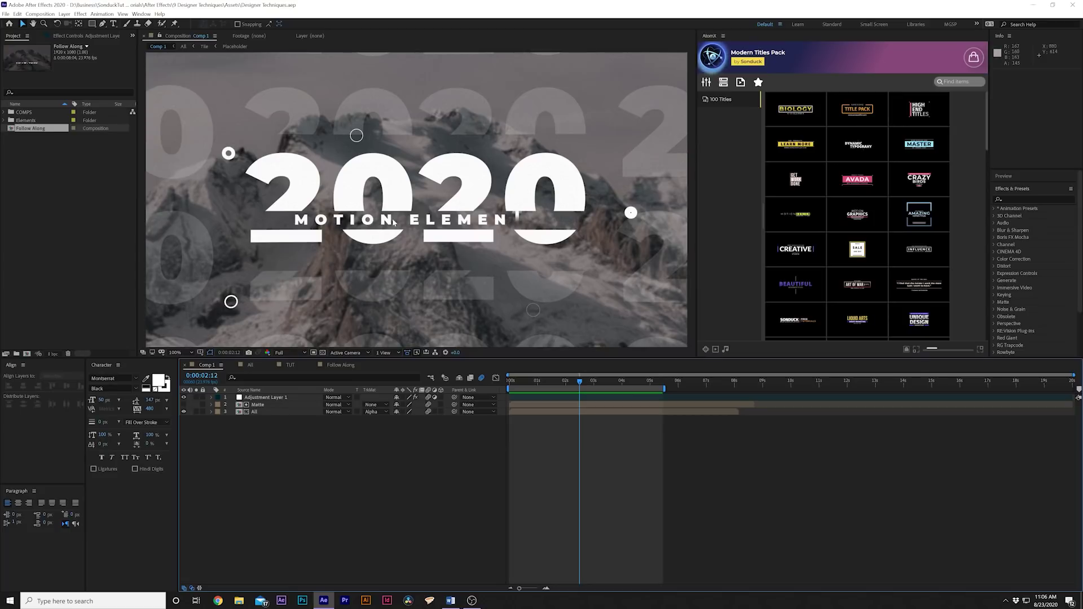
pyautogui.moveTo(581, 379)
pyautogui.mouseDown()
pyautogui.moveTo(598, 379)
pyautogui.moveTo(572, 377)
pyautogui.moveTo(591, 379)
pyautogui.mouseUp()
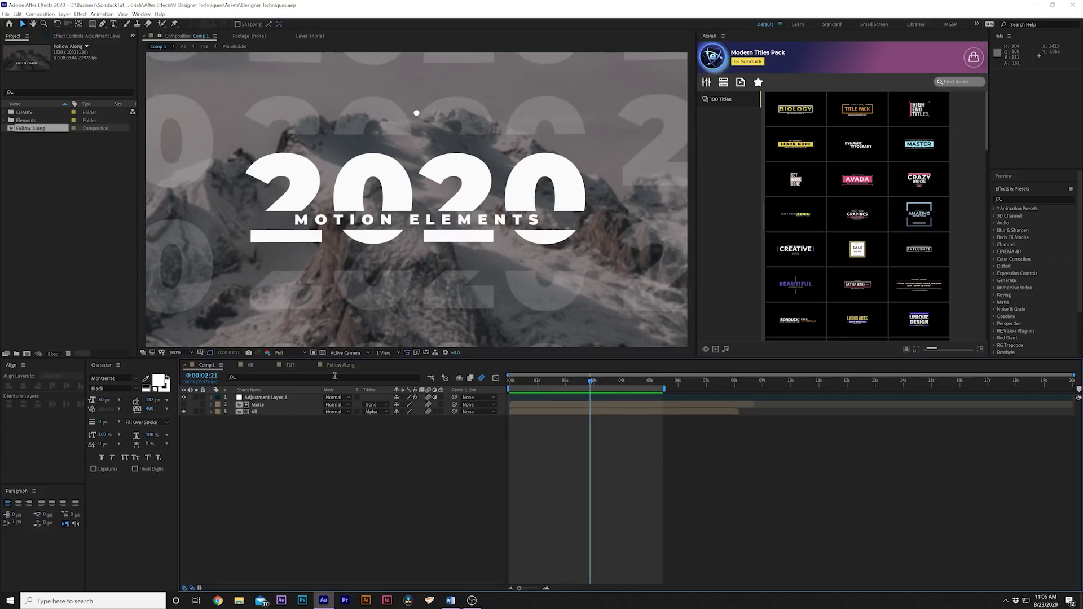
pyautogui.click(289, 365)
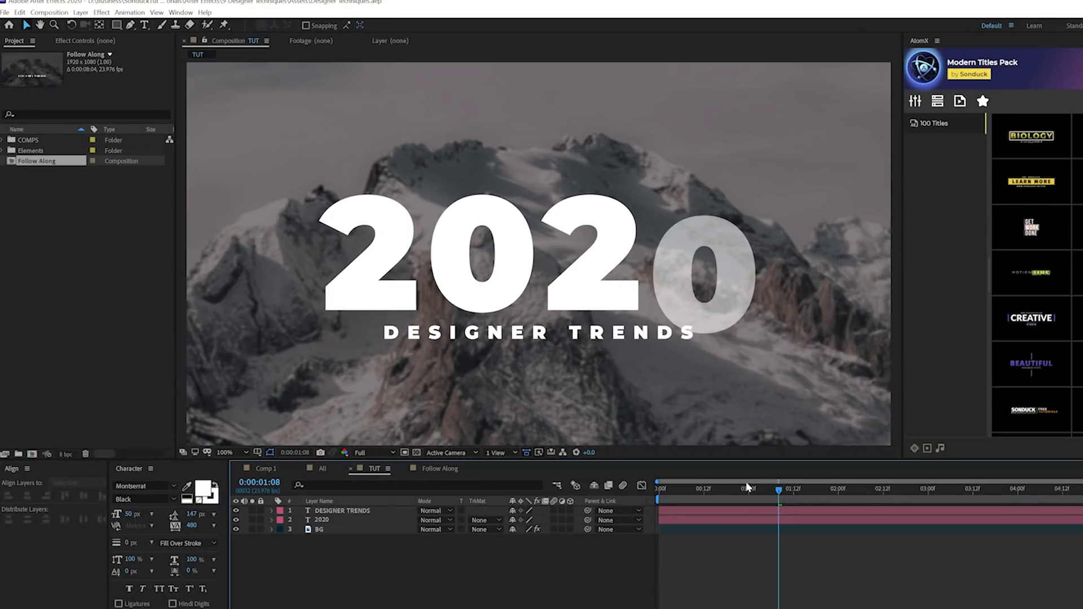
pyautogui.moveTo(747, 488); pyautogui.dragTo(880, 496)
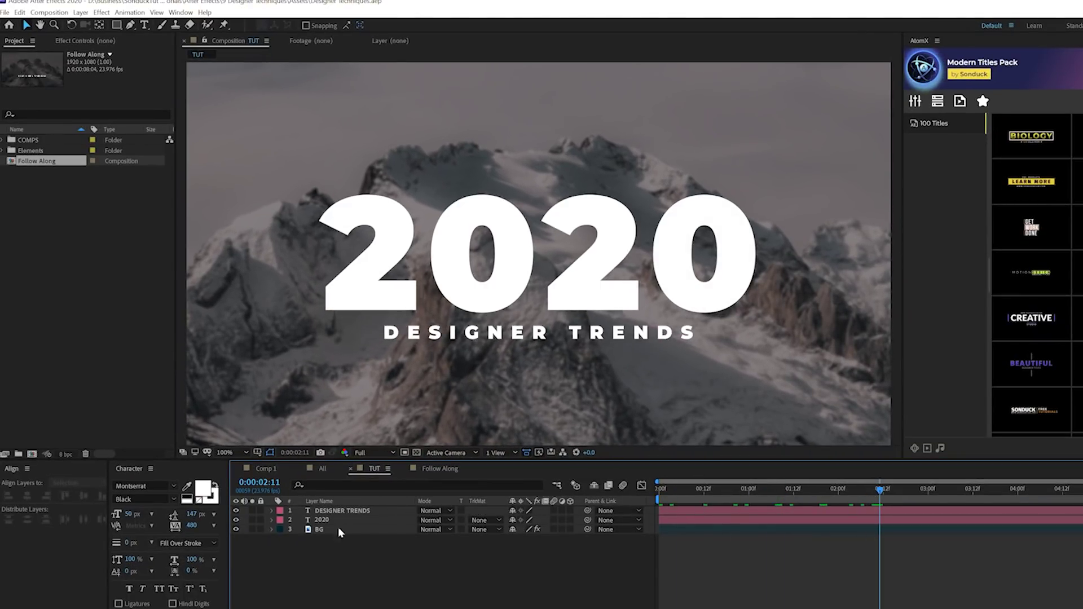
# Move the DESIGNER TRENDS text up so it overlaps the lower part of the 2020 title
pyautogui.click(448, 335)
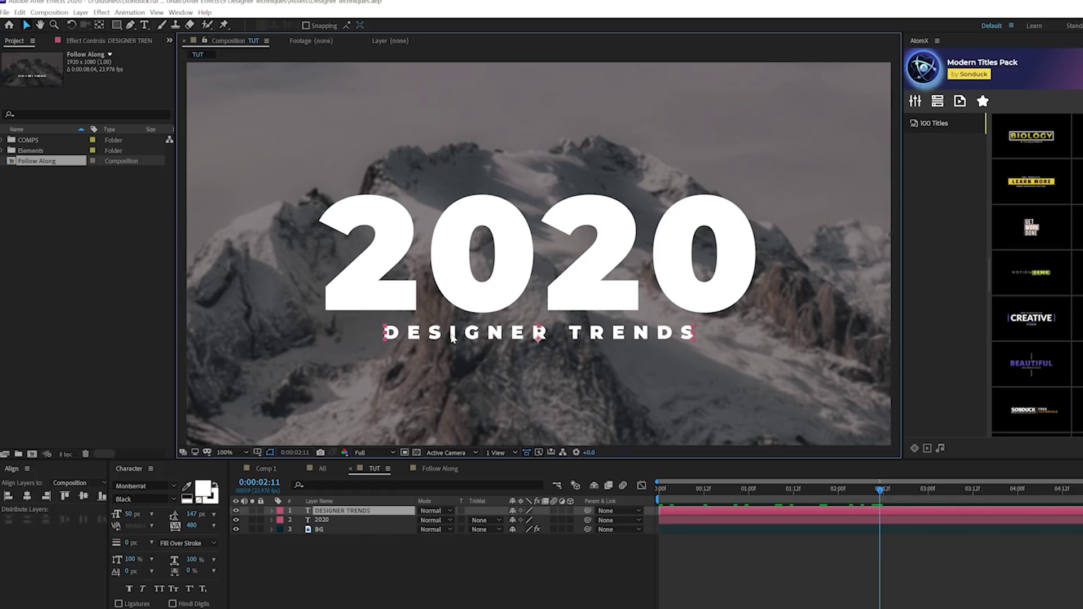
pyautogui.moveTo(452, 337); pyautogui.dragTo(469, 281)
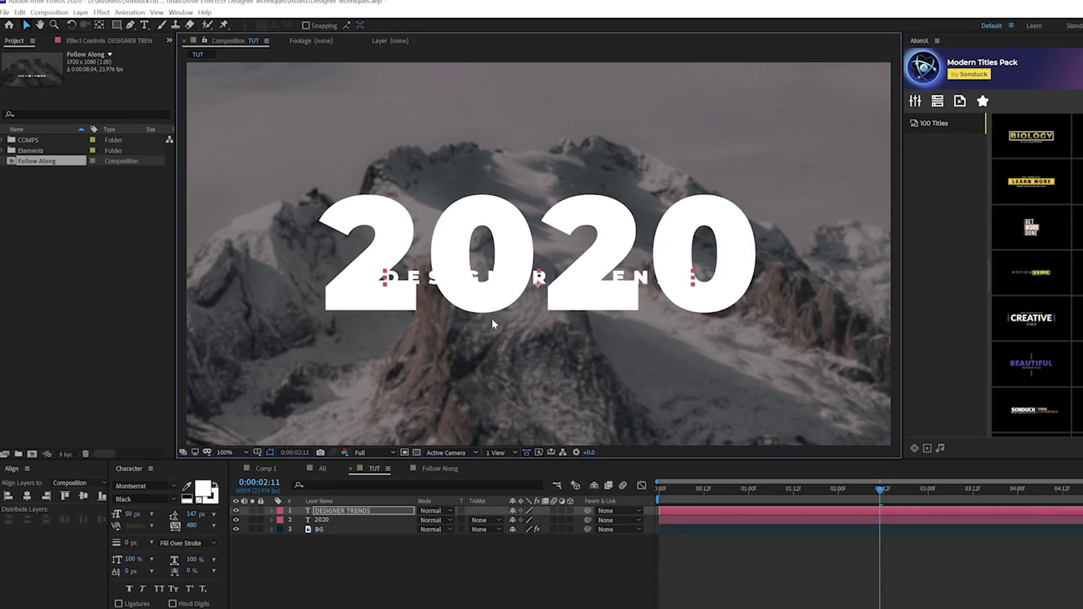
pyautogui.hotkey('ctrl', 'z')
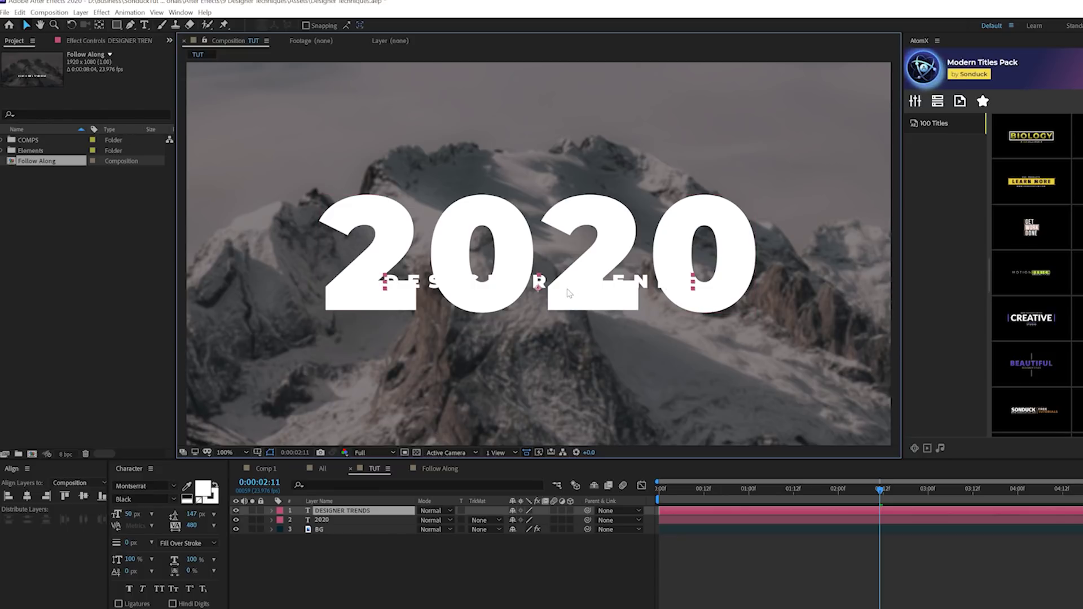
# Draw a white rectangle about 2226 by 88 px across the full frame over the lower part of 2020, as a new shape layer
pyautogui.hotkey('ctrl', 'shift', 'a')
pyautogui.moveTo(113, 28); pyautogui.dragTo(138, 29)
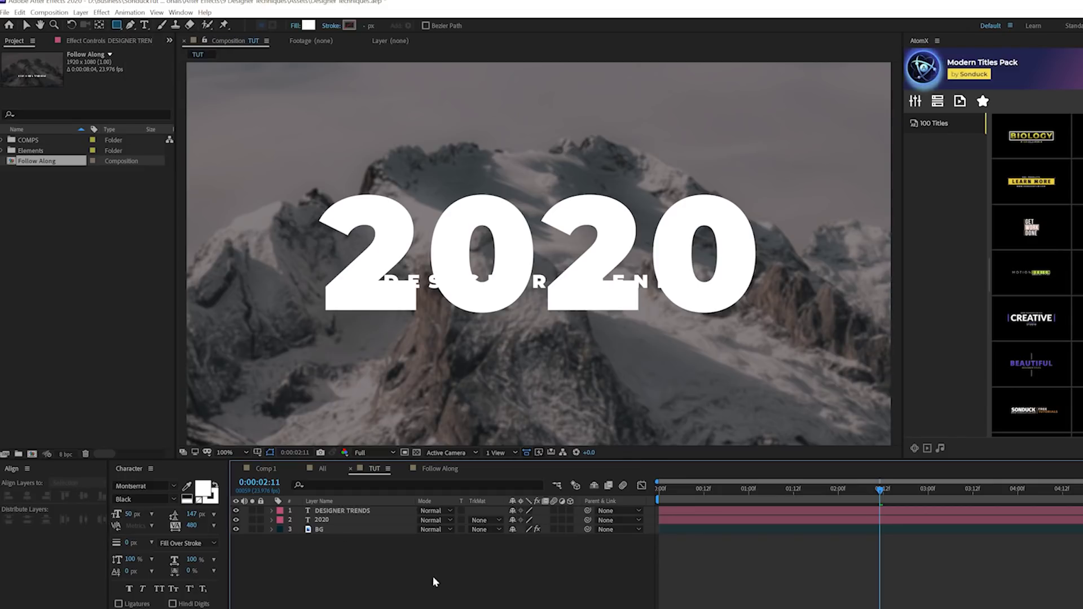
pyautogui.scroll(-2, 512, 275)
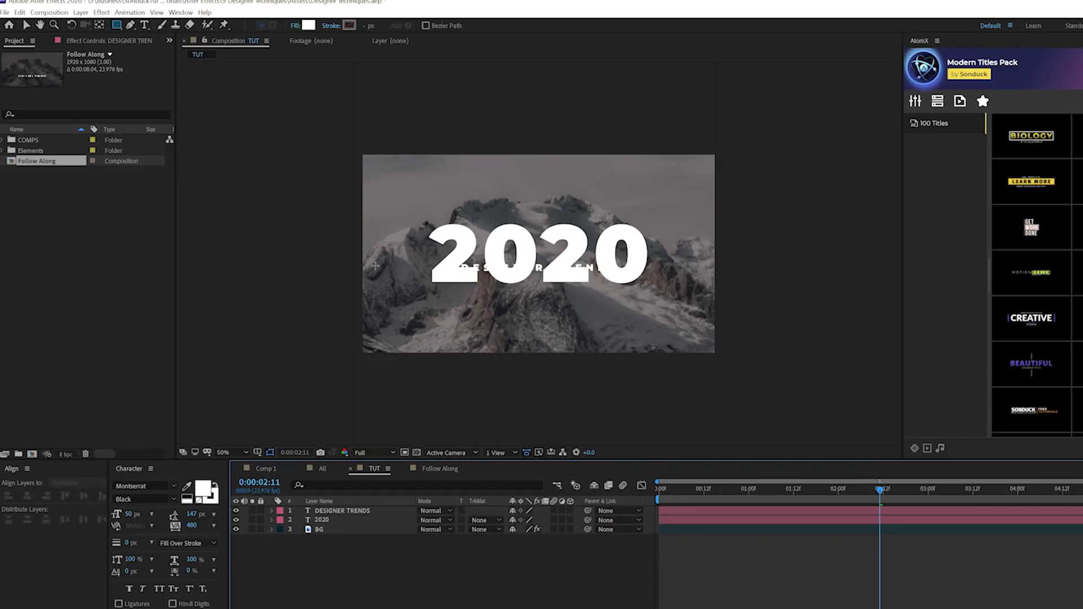
pyautogui.moveTo(342, 262); pyautogui.dragTo(750, 278)
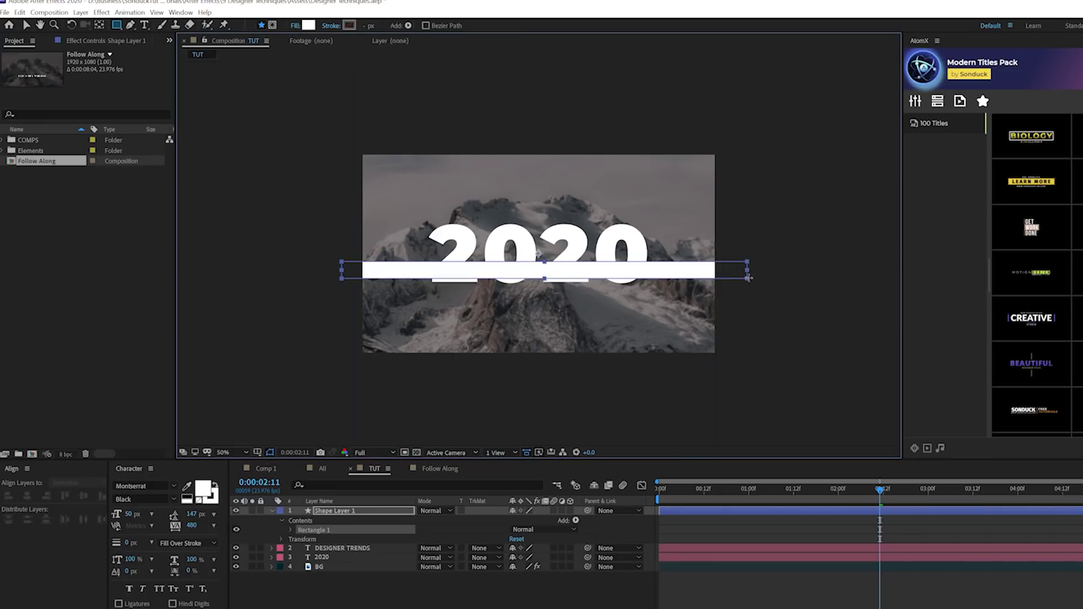
pyautogui.scroll(2, 492, 319)
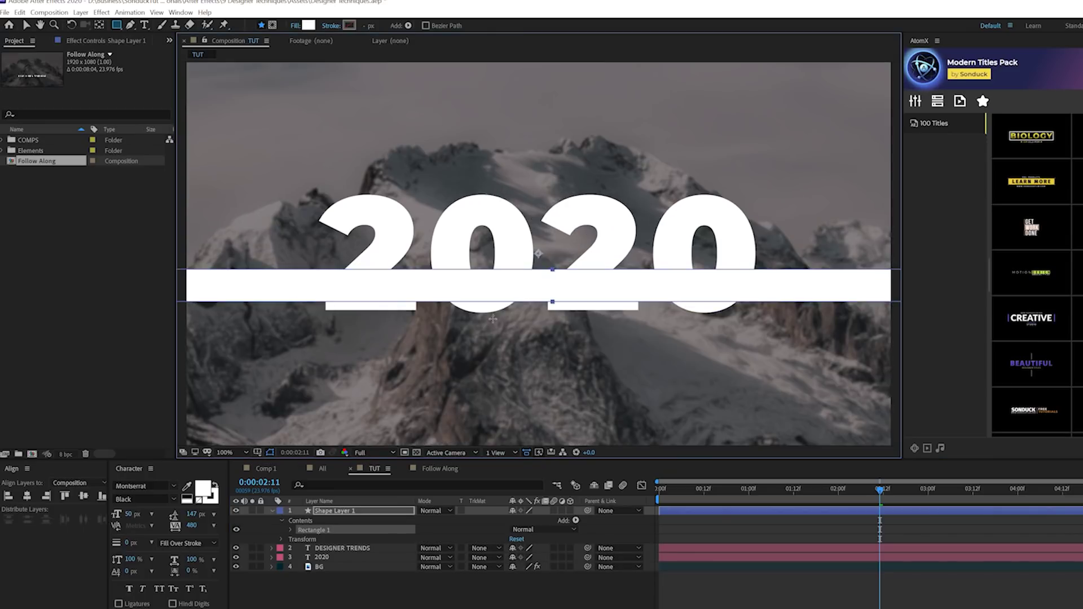
pyautogui.click(27, 26)
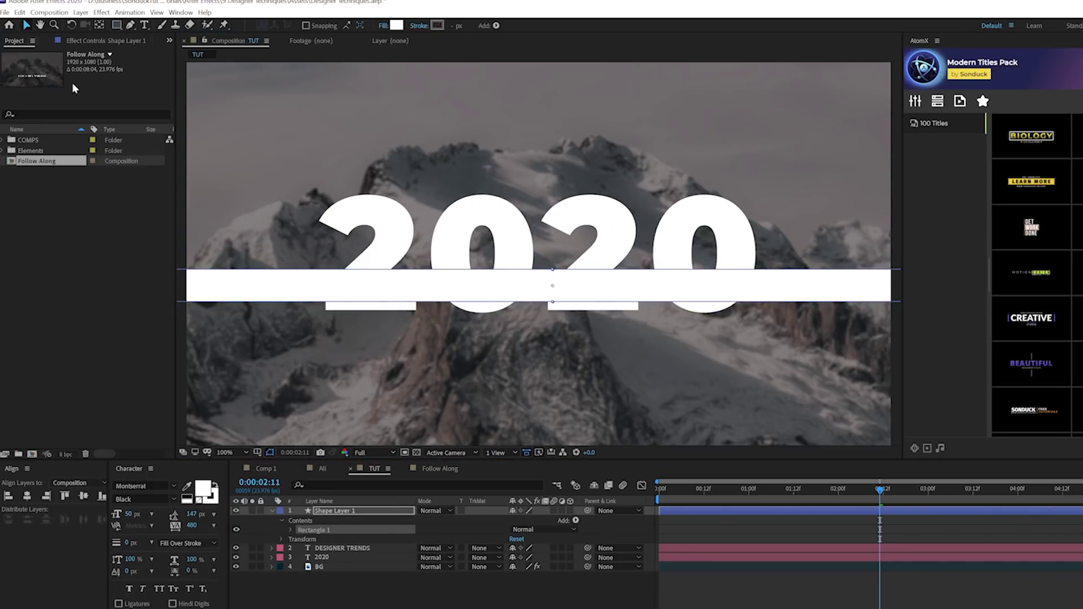
# Unlink the rectangle path's size proportions and add a Size keyframe at 0:00:02:01
pyautogui.click(272, 511)
pyautogui.moveTo(691, 490); pyautogui.dragTo(842, 497)
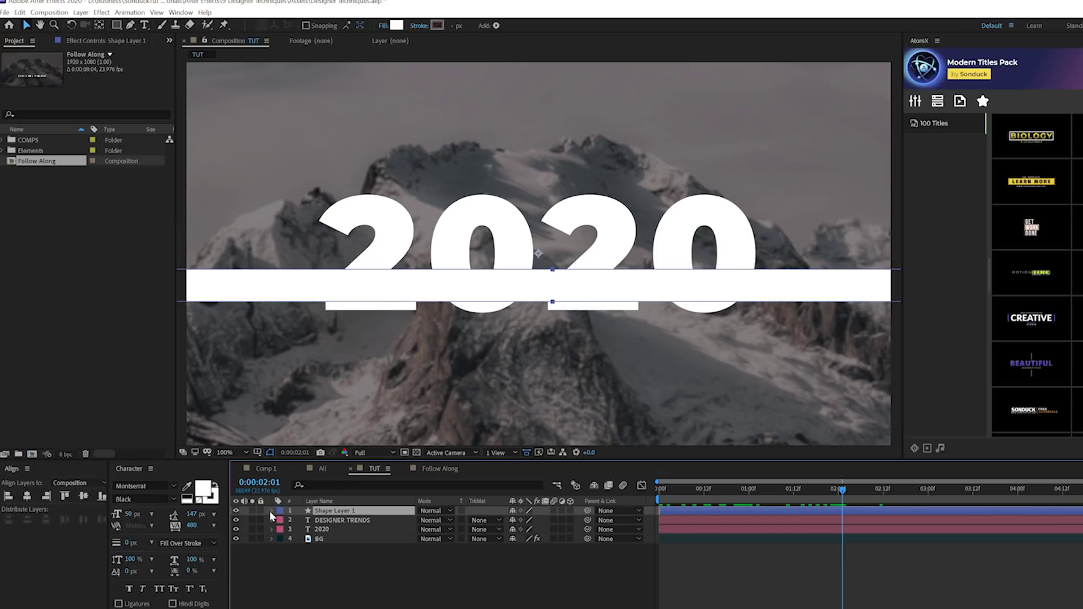
pyautogui.click(271, 512)
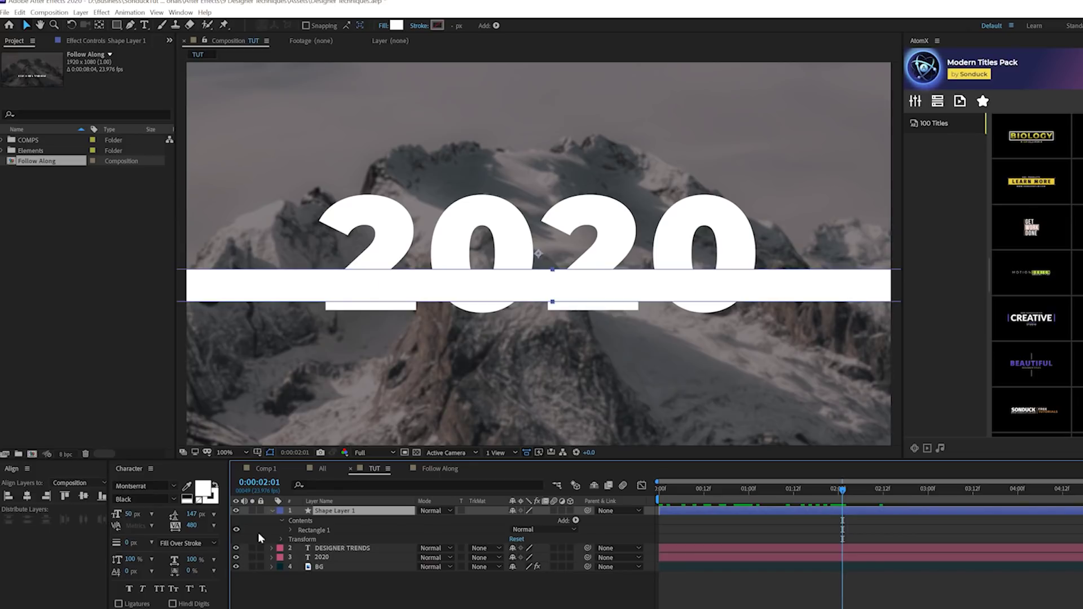
pyautogui.click(292, 529)
pyautogui.click(300, 540)
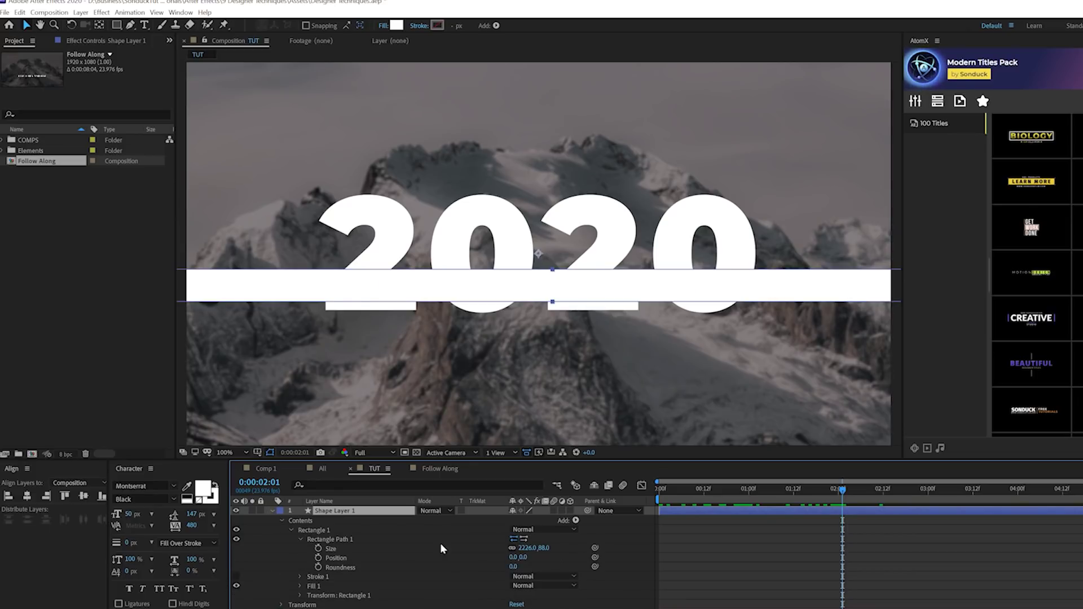
pyautogui.click(513, 549)
pyautogui.click(318, 549)
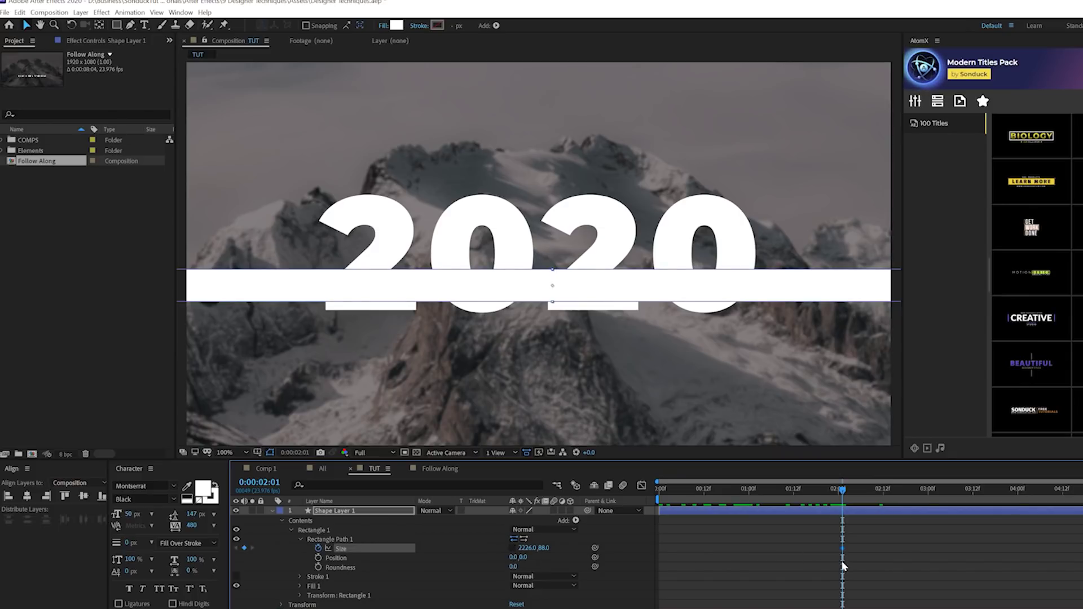
# Move the full-size keyframe to about 0:00:02:21, set the rectangle's width to 0 at 0:00:02:01, and ease both keyframes
pyautogui.moveTo(843, 548); pyautogui.dragTo(915, 552)
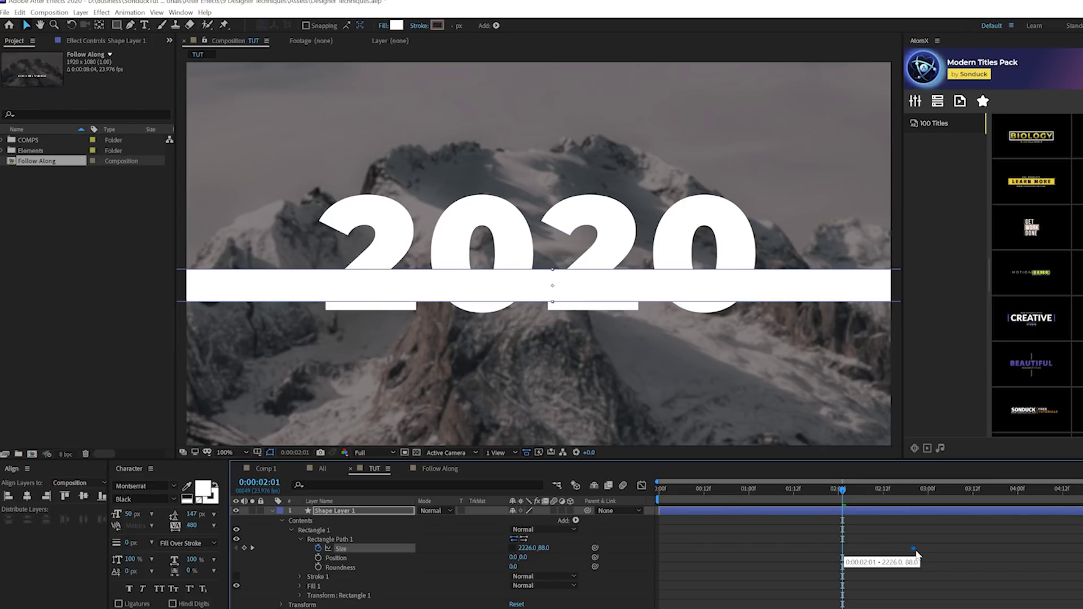
pyautogui.write('0')
pyautogui.press('Return')
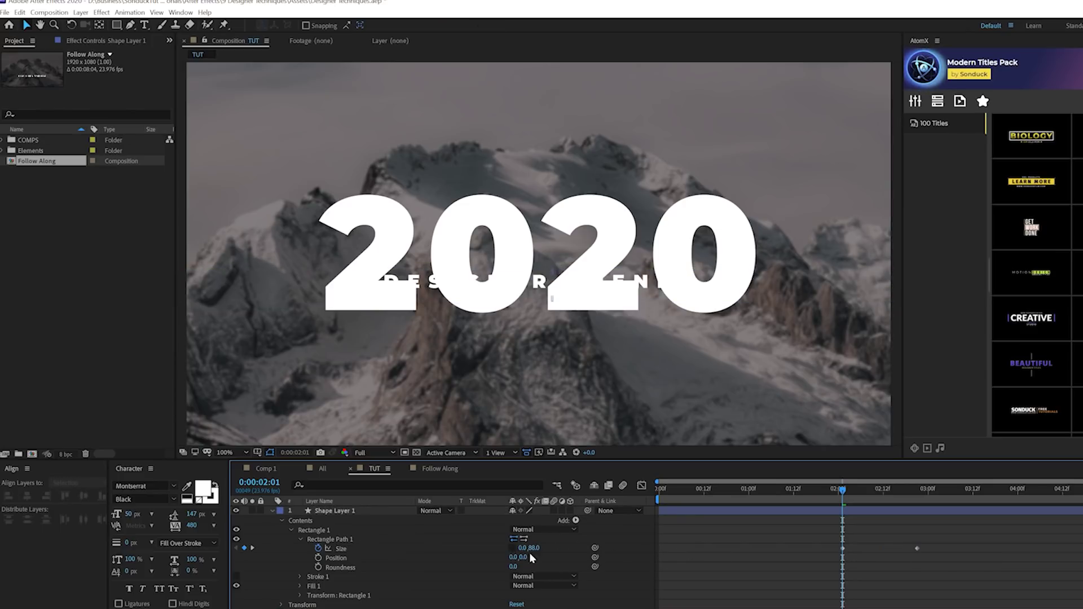
pyautogui.moveTo(987, 534); pyautogui.dragTo(803, 569)
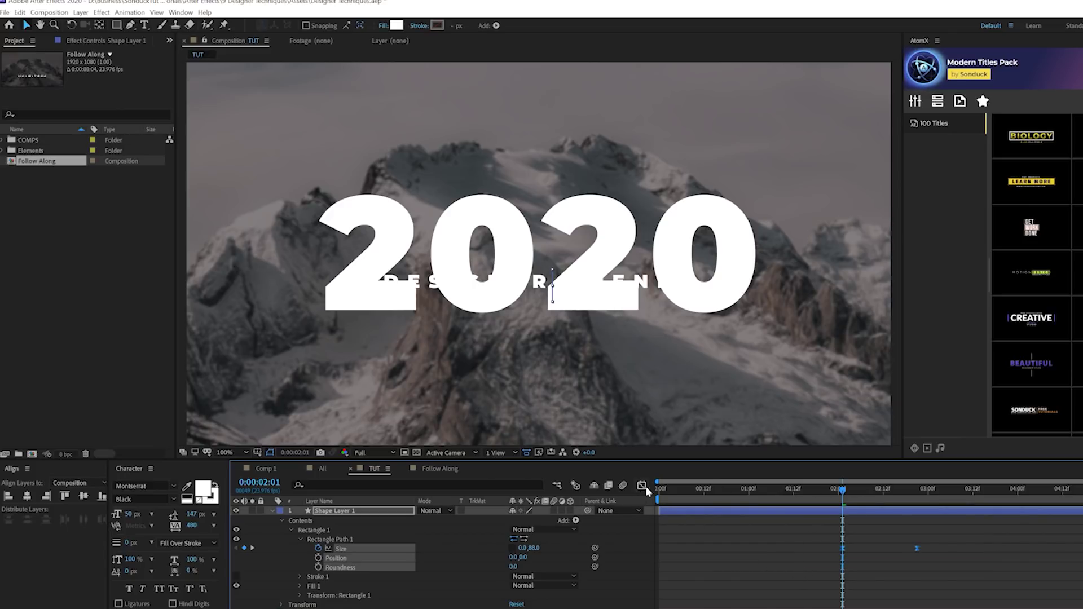
pyautogui.moveTo(797, 491); pyautogui.dragTo(946, 503)
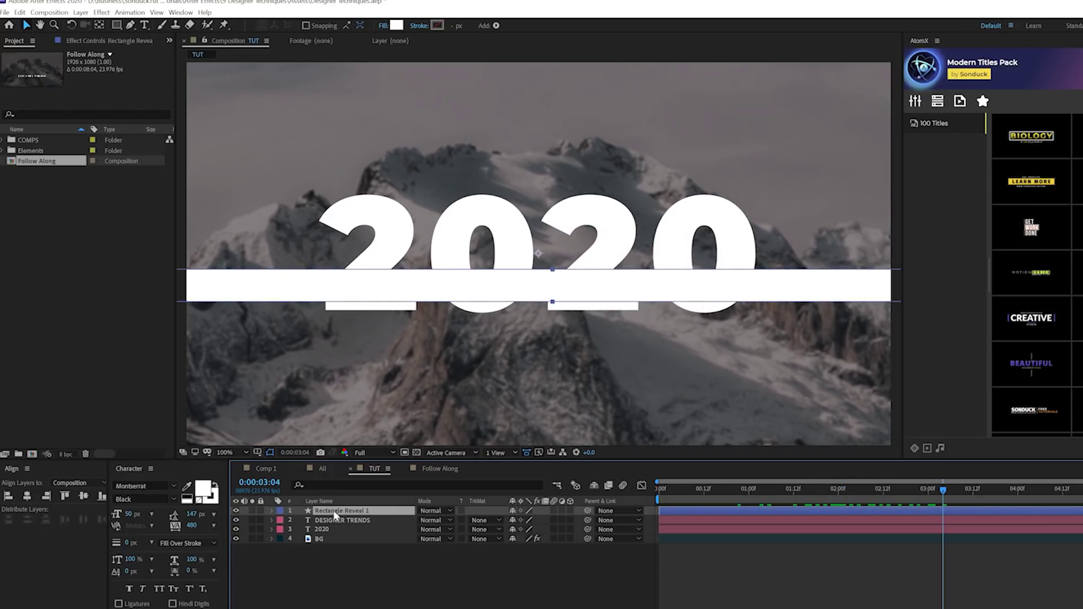
# Place Rectangle Reveal 1 directly above the 2020 layer and set it as that layer's alpha inverted matte
pyautogui.moveTo(349, 514); pyautogui.dragTo(332, 525)
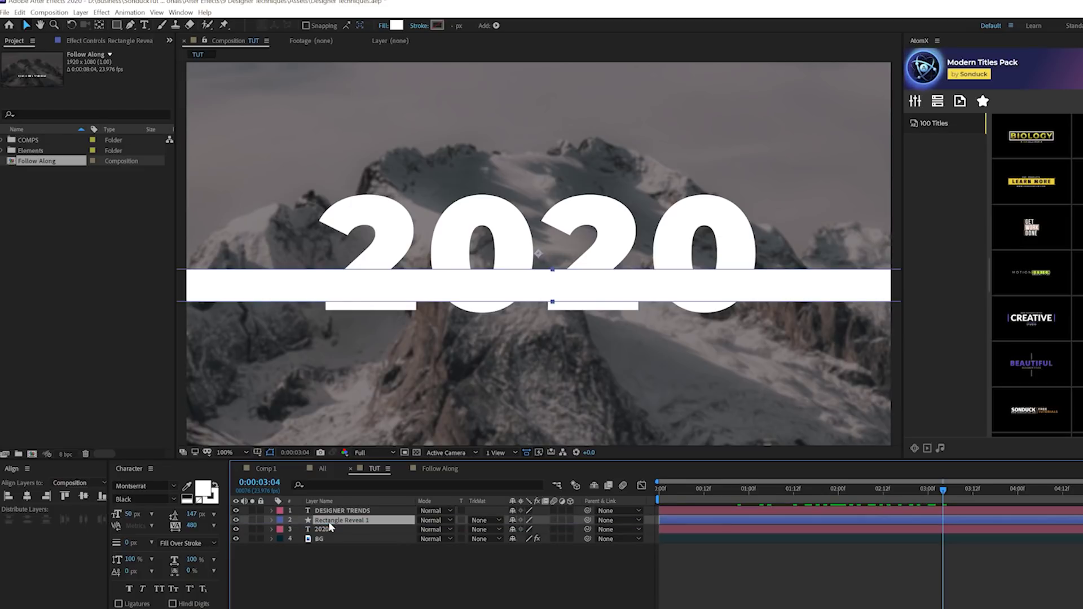
pyautogui.click(484, 530)
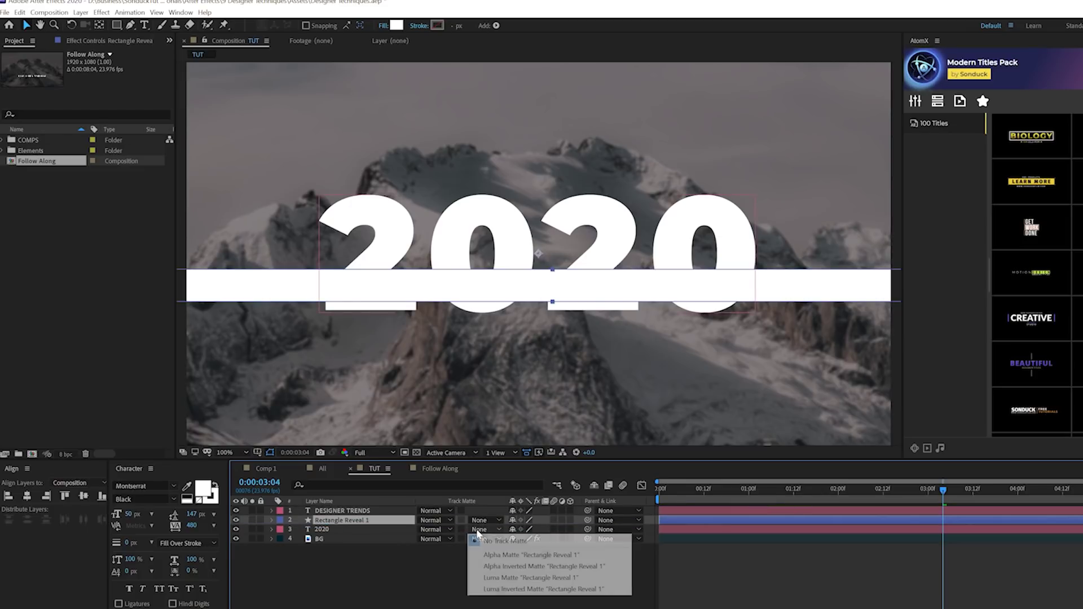
pyautogui.click(491, 566)
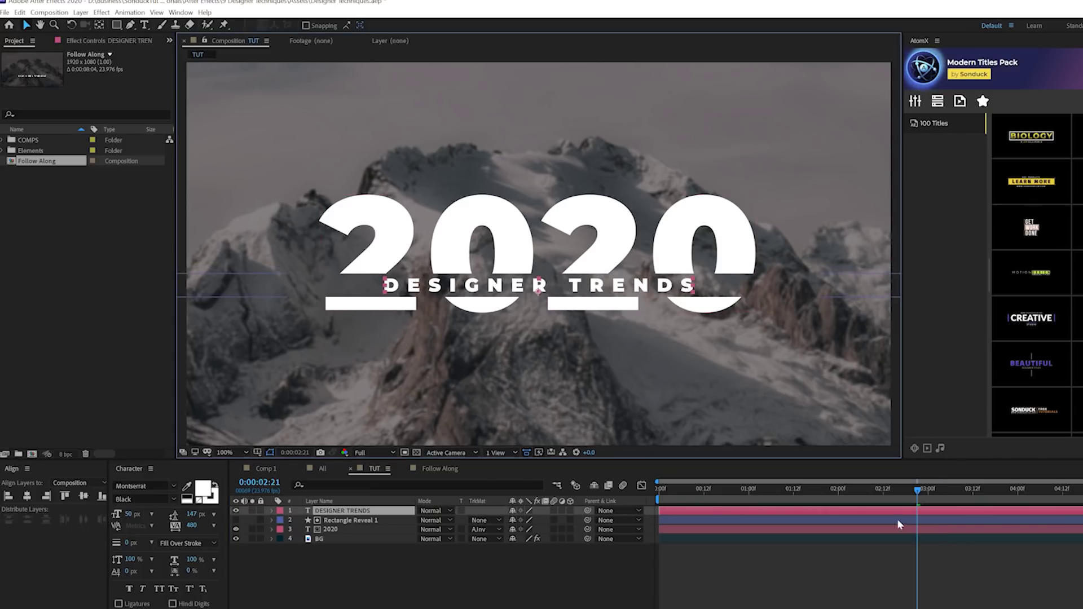
pyautogui.moveTo(905, 488)
pyautogui.mouseDown()
pyautogui.moveTo(852, 489)
pyautogui.moveTo(901, 491)
pyautogui.mouseUp()
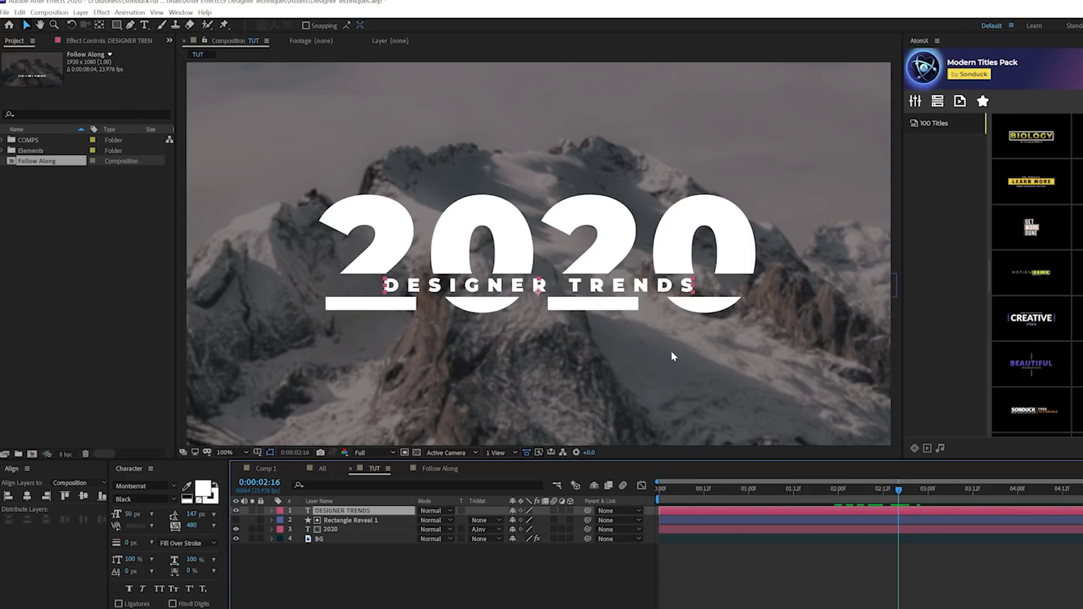
# Add a Position text animator to the DESIGNER TRENDS layer and set its position to 0, -61
pyautogui.click(271, 511)
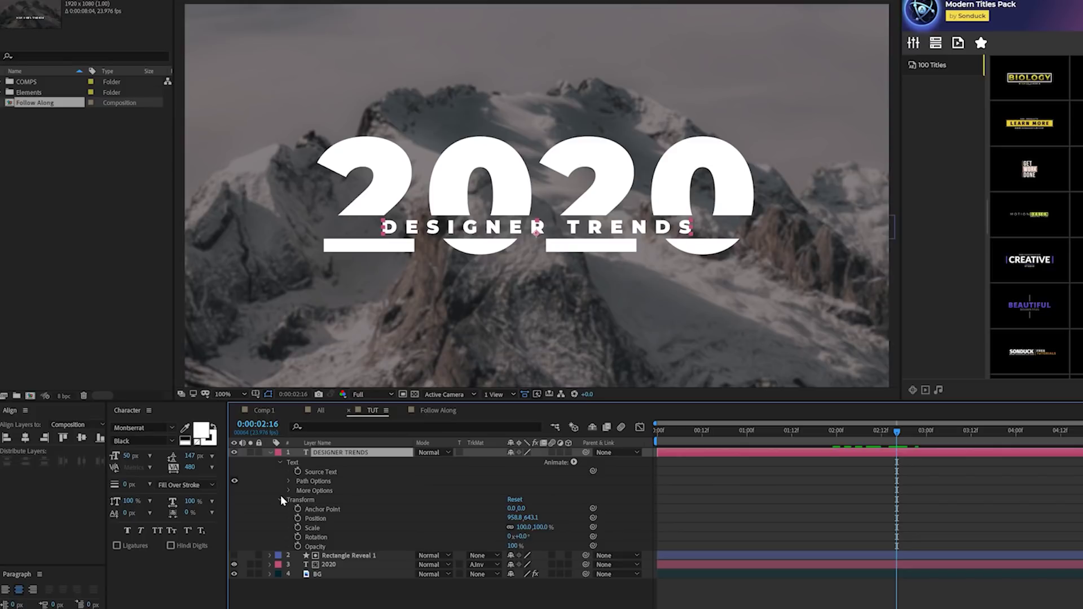
pyautogui.click(280, 499)
pyautogui.click(575, 462)
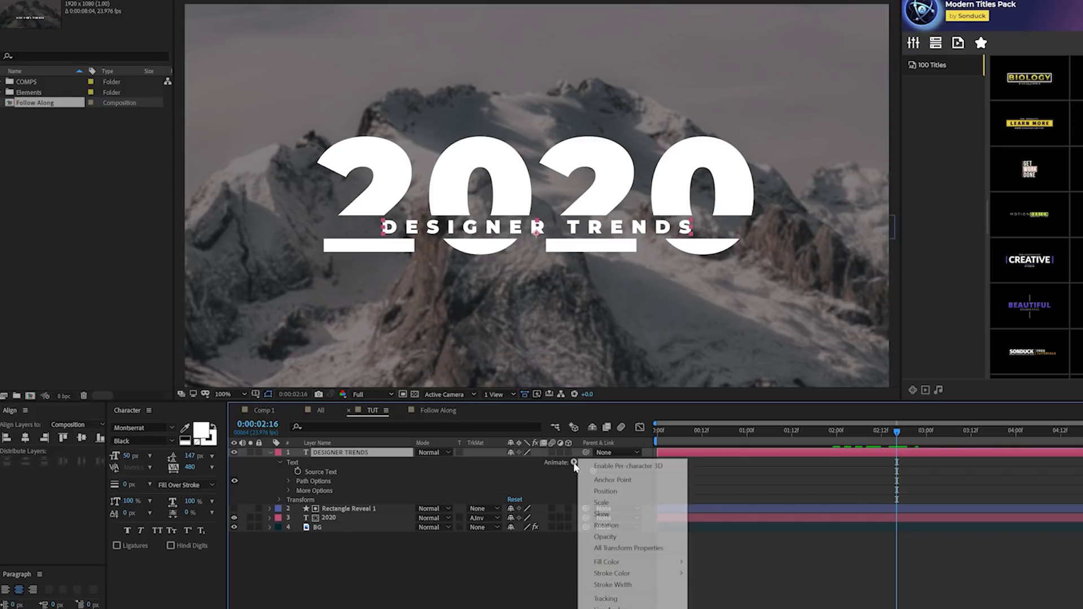
pyautogui.click(614, 492)
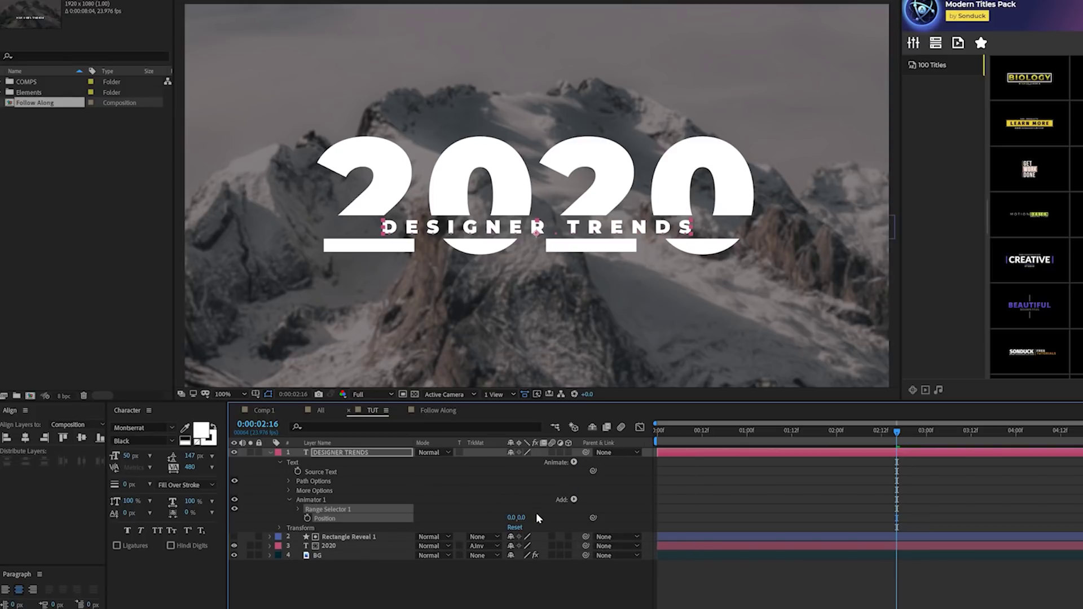
pyautogui.moveTo(523, 517); pyautogui.dragTo(560, 501)
# Add an Opacity property to the DESIGNER TRENDS text animator and set it to 0%
pyautogui.click(574, 500)
pyautogui.moveTo(600, 503)
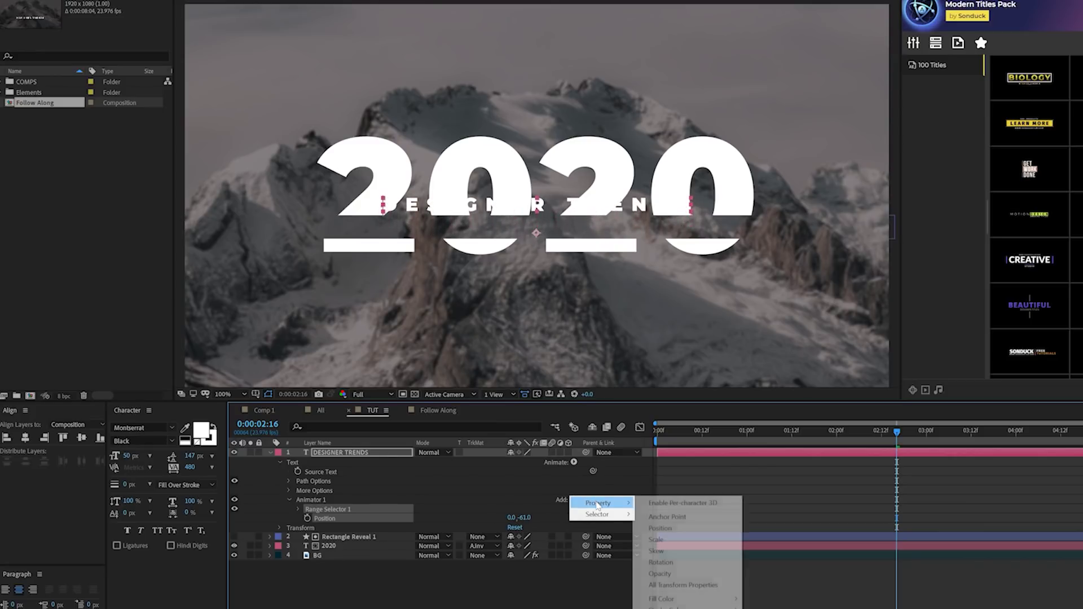
pyautogui.click(664, 575)
pyautogui.moveTo(511, 527); pyautogui.dragTo(329, 526)
# Keyframe the range selector's Start from 0% at 0:00:02:09 to 100% at 0:00:03:02 and preview the text reveal
pyautogui.moveTo(883, 432)
pyautogui.mouseDown()
pyautogui.moveTo(846, 432)
pyautogui.moveTo(869, 432)
pyautogui.mouseUp()
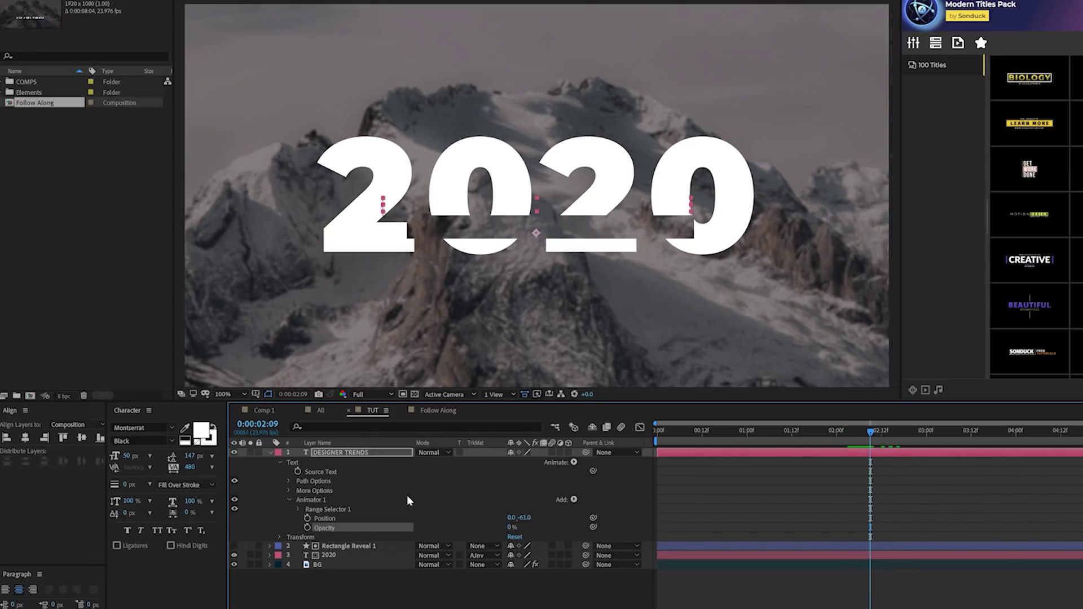
pyautogui.click(299, 510)
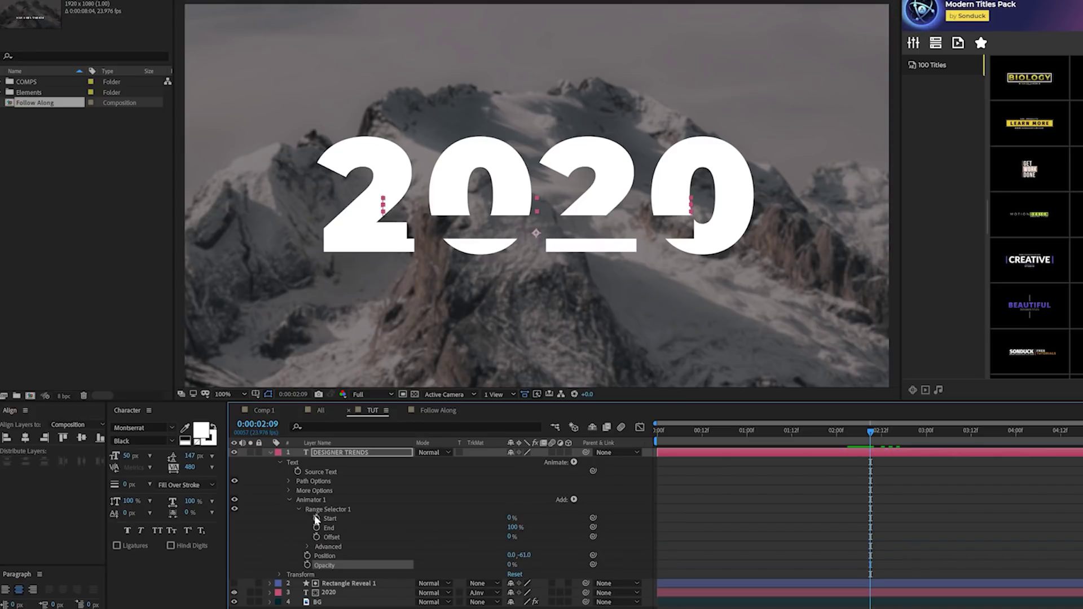
pyautogui.click(316, 518)
pyautogui.moveTo(885, 439); pyautogui.dragTo(935, 443)
pyautogui.moveTo(509, 519); pyautogui.dragTo(774, 519)
pyautogui.moveTo(842, 493); pyautogui.dragTo(962, 532)
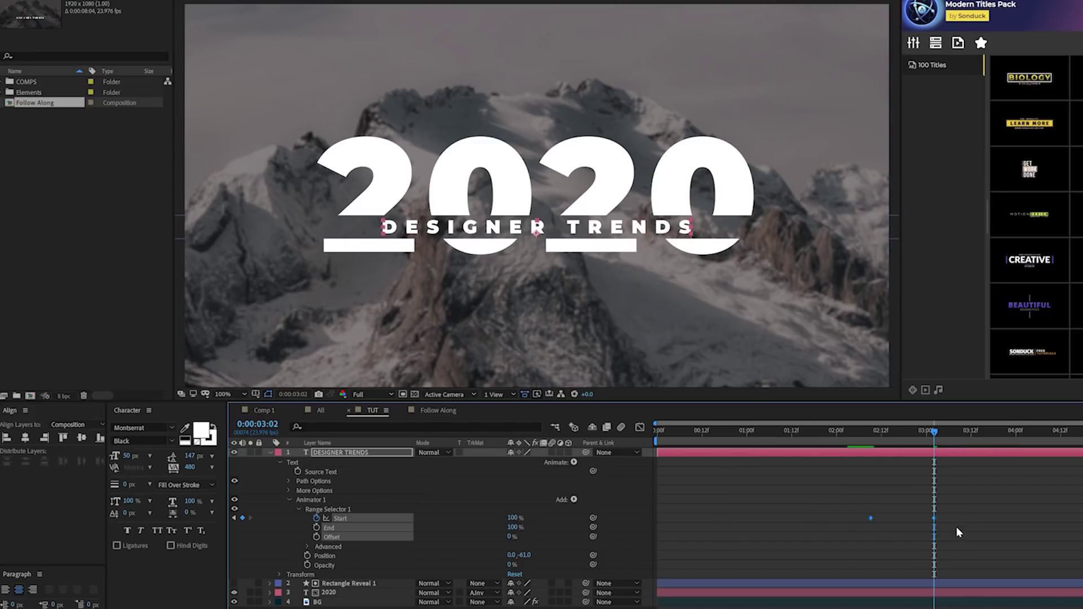
pyautogui.press('space')
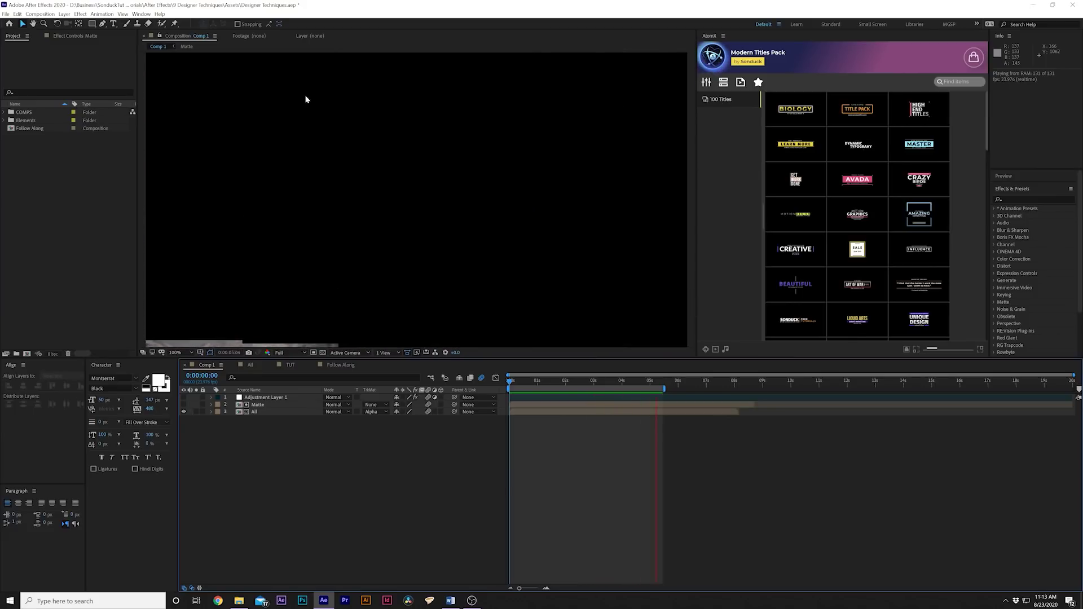
# Pre-compose all four title layers of the TUT composition into a new composition named All
pyautogui.moveTo(519, 381); pyautogui.dragTo(544, 380)
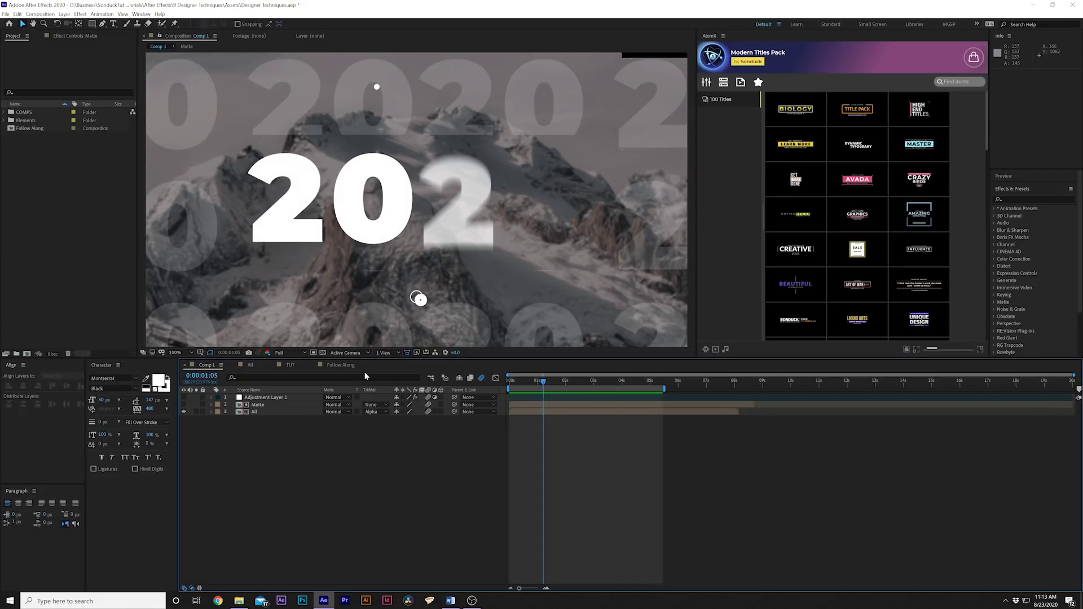
pyautogui.click(290, 366)
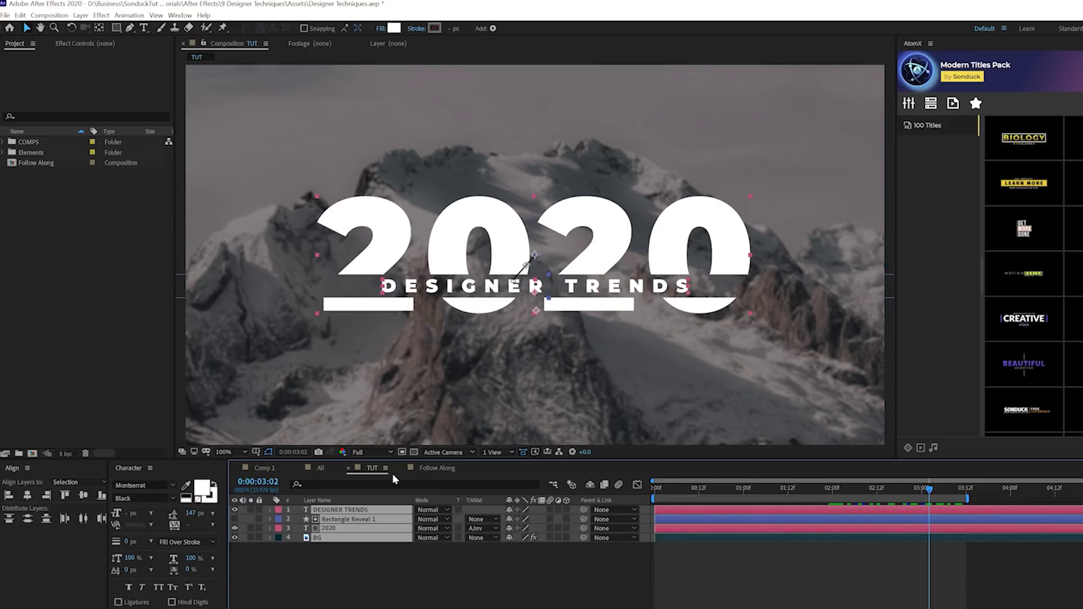
pyautogui.click(80, 15)
pyautogui.click(129, 346)
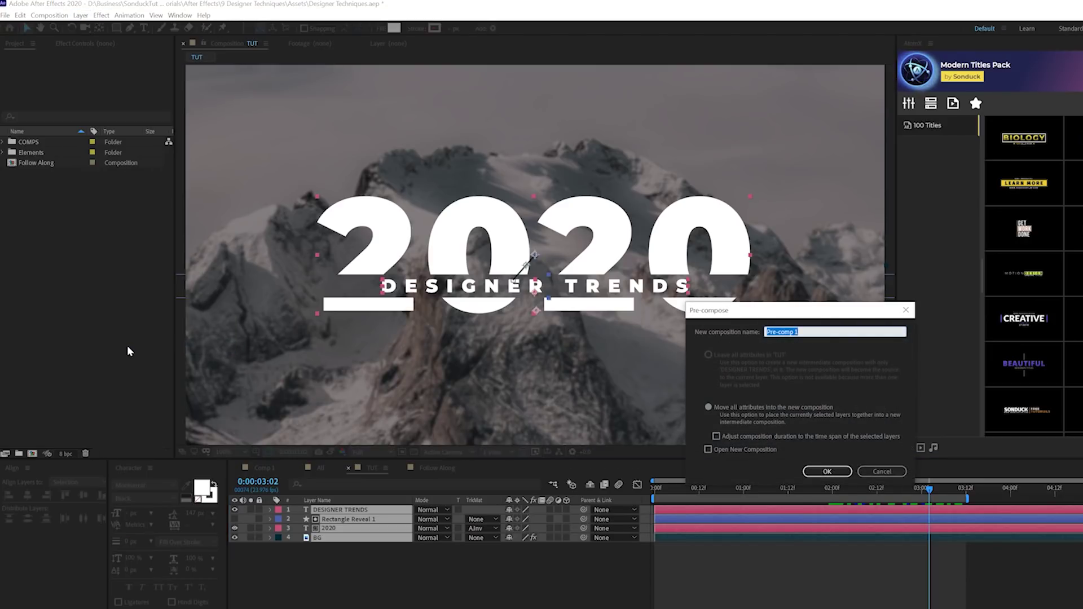
pyautogui.write('All')
pyautogui.press('Return')
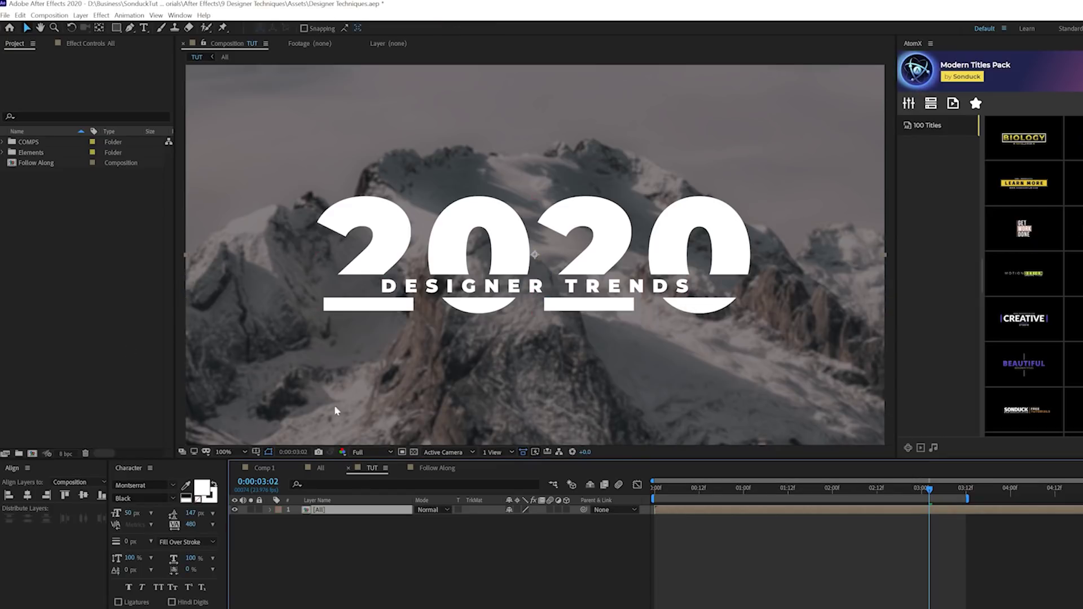
# Draw a white rectangle shape taller than the frame, covering roughly the leftmost fifth of the composition
pyautogui.click(418, 598)
pyautogui.moveTo(116, 30); pyautogui.dragTo(149, 27)
pyautogui.press(',')
pyautogui.press(',')
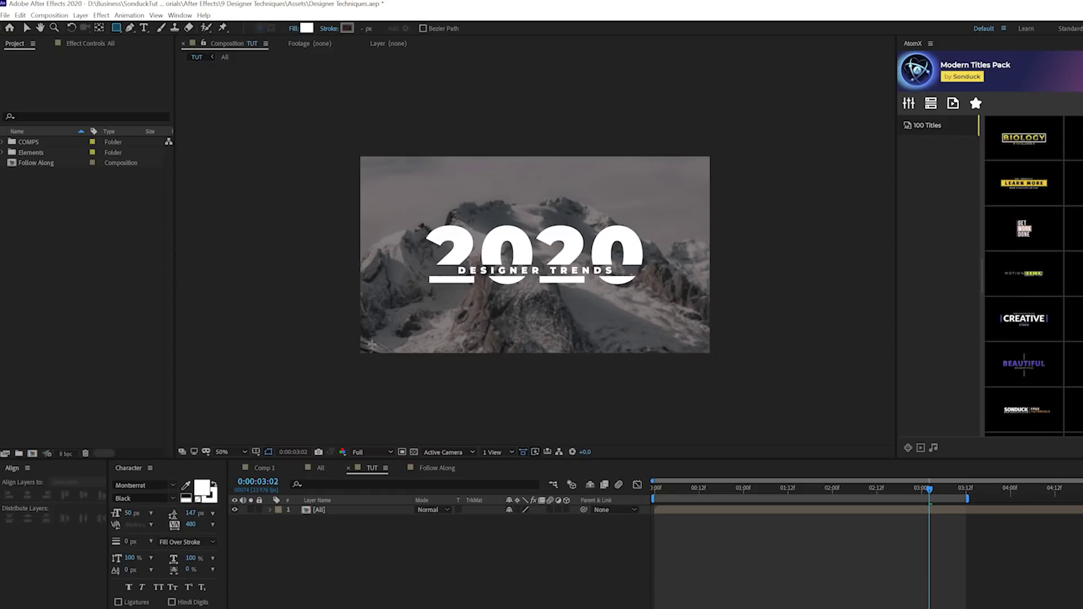
pyautogui.moveTo(356, 373)
pyautogui.mouseDown()
pyautogui.moveTo(424, 121)
pyautogui.moveTo(425, 152)
pyautogui.mouseUp()
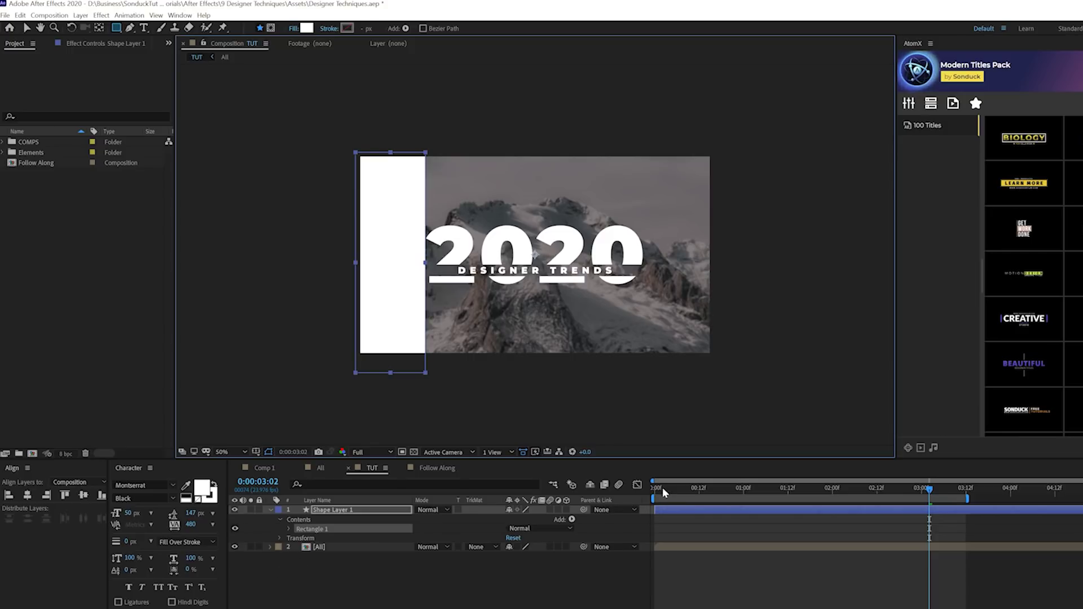
# Keyframe the rectangle's Transform Position from -796, 1166 at 0:00:00:00, below the frame, to -796, 42 about eleven frames in
pyautogui.moveTo(665, 487); pyautogui.dragTo(651, 488)
pyautogui.click(289, 530)
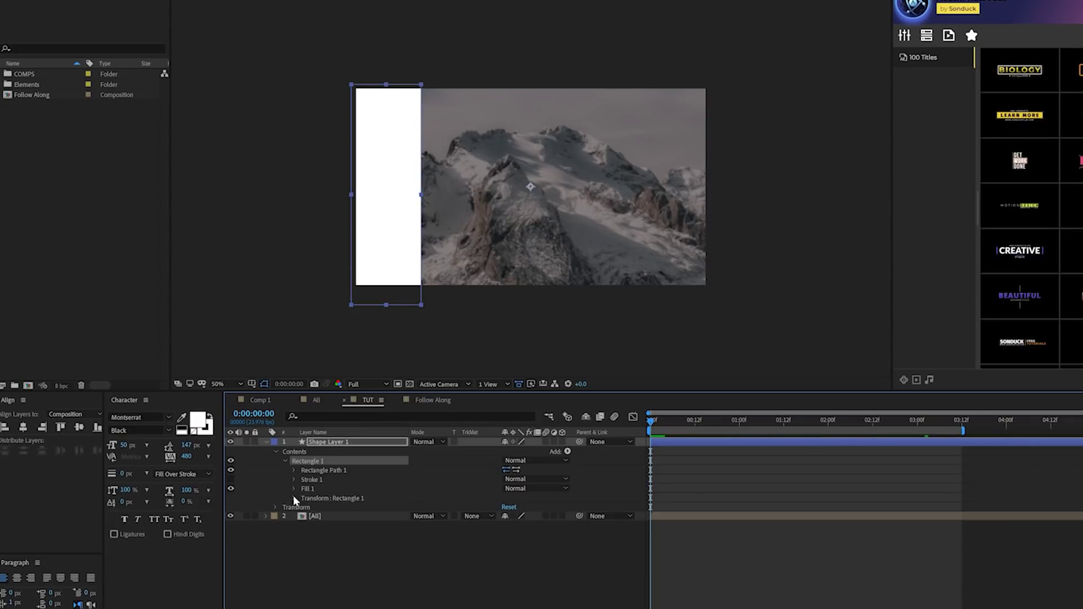
pyautogui.click(294, 499)
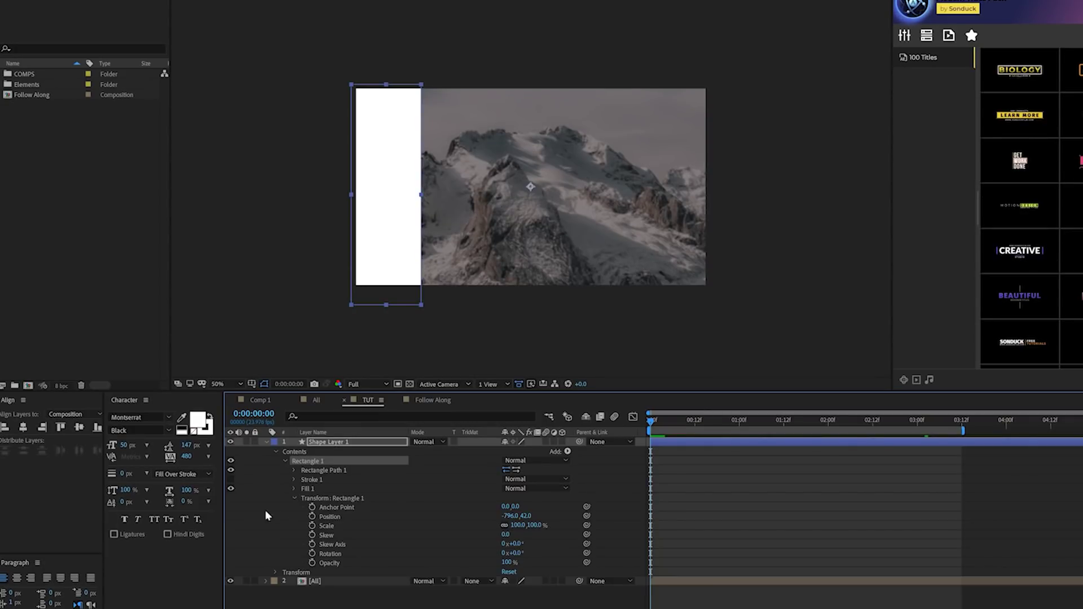
pyautogui.click(312, 516)
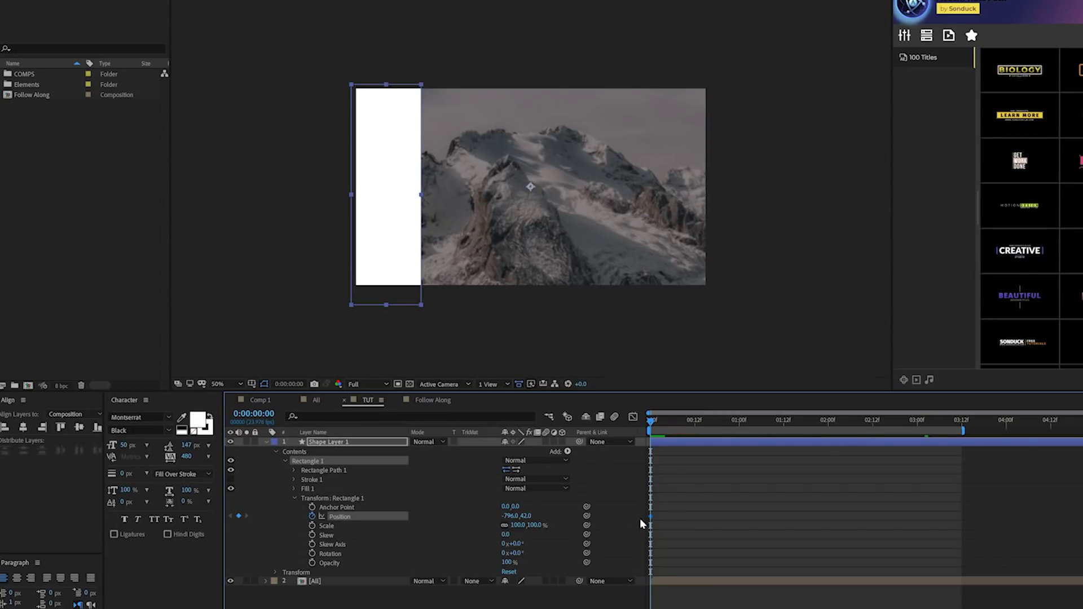
pyautogui.moveTo(662, 517); pyautogui.dragTo(691, 517)
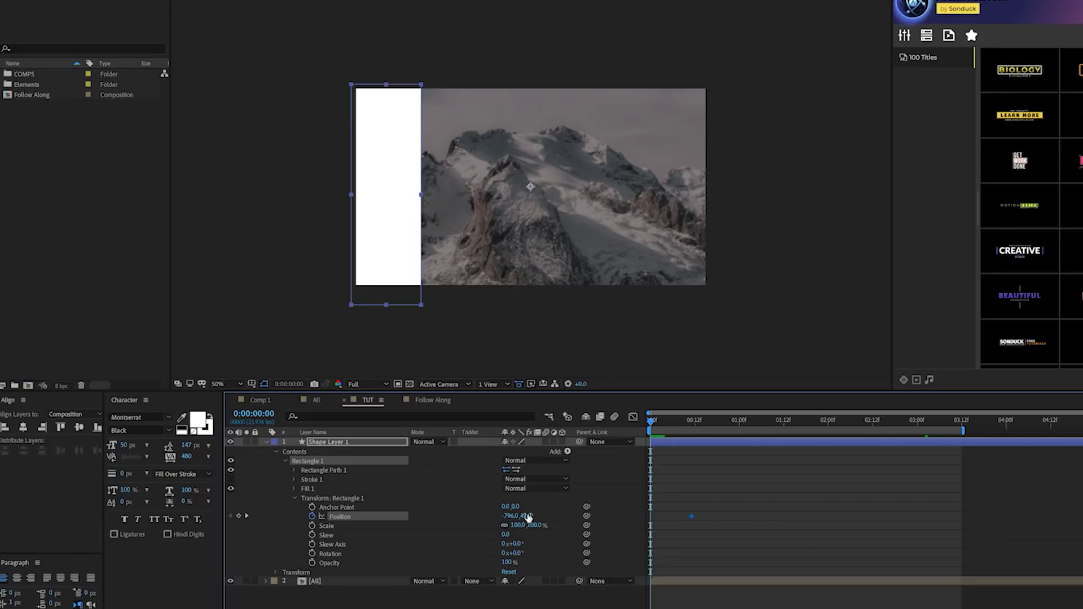
pyautogui.moveTo(524, 516); pyautogui.dragTo(945, 516)
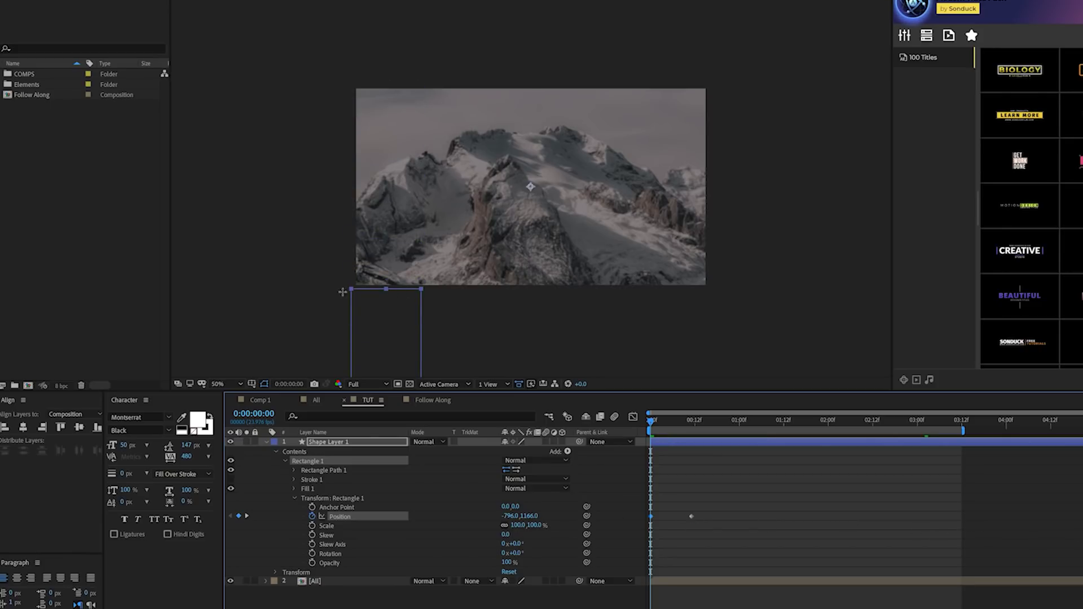
# Ease both rectangle Position keyframes, shape their speed graph to peak sharply near the start, and preview the motion
pyautogui.click(723, 509)
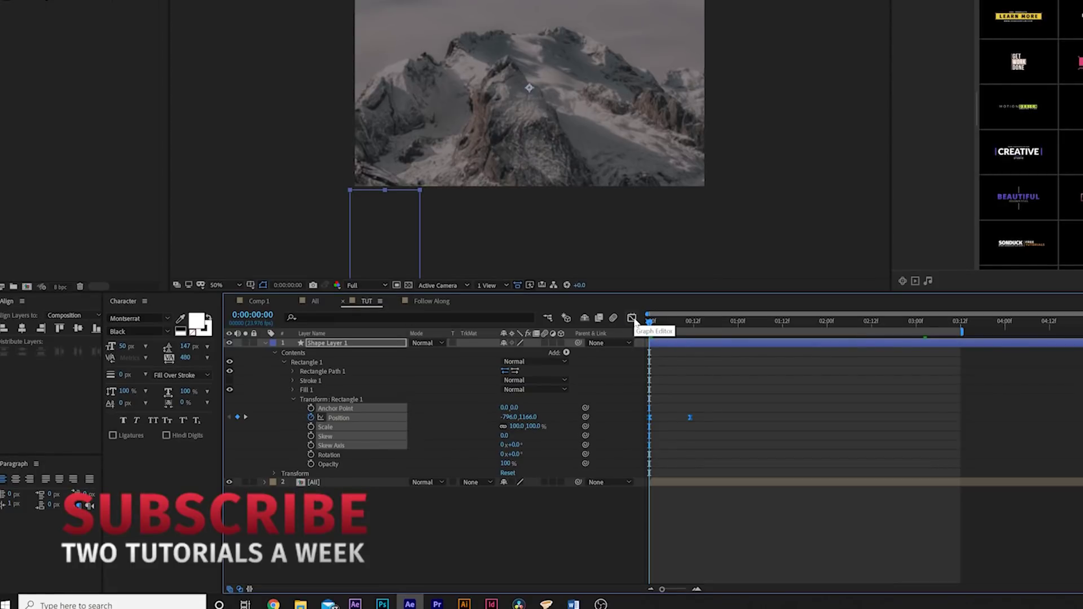
pyautogui.click(631, 318)
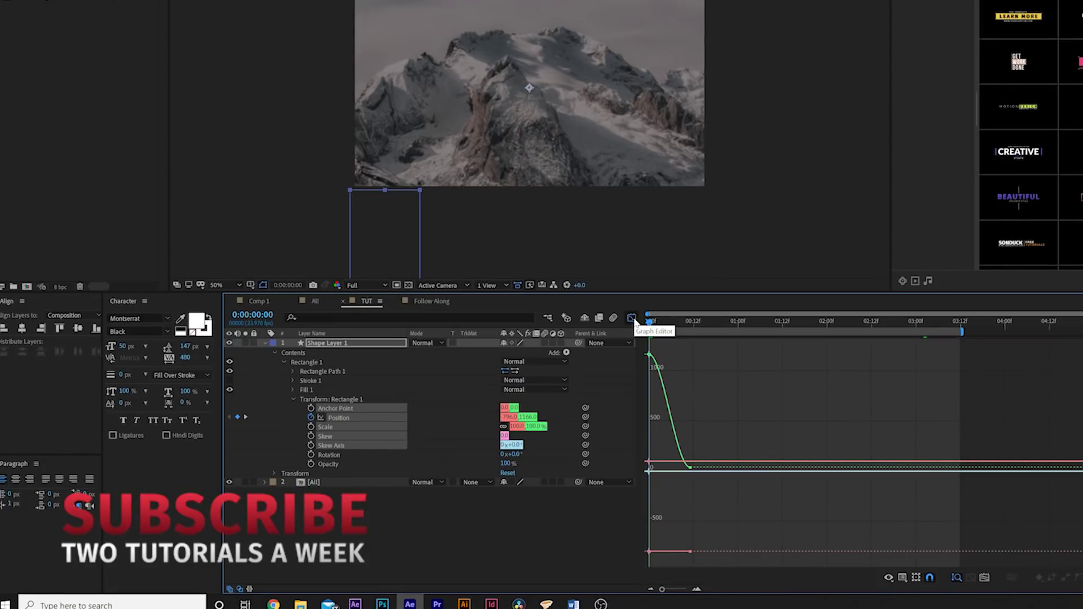
pyautogui.click(902, 578)
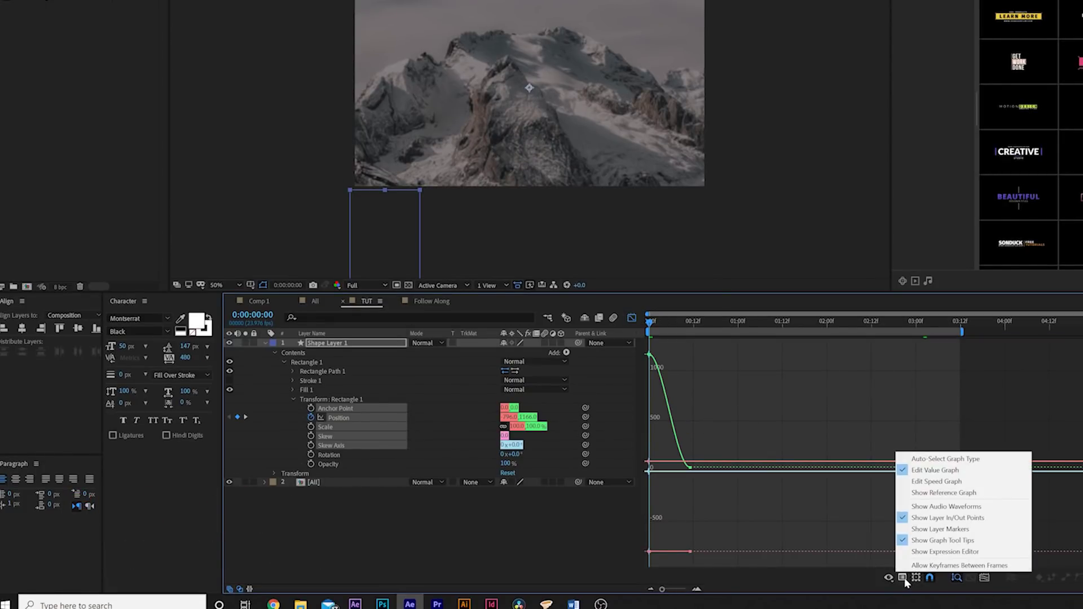
pyautogui.click(929, 483)
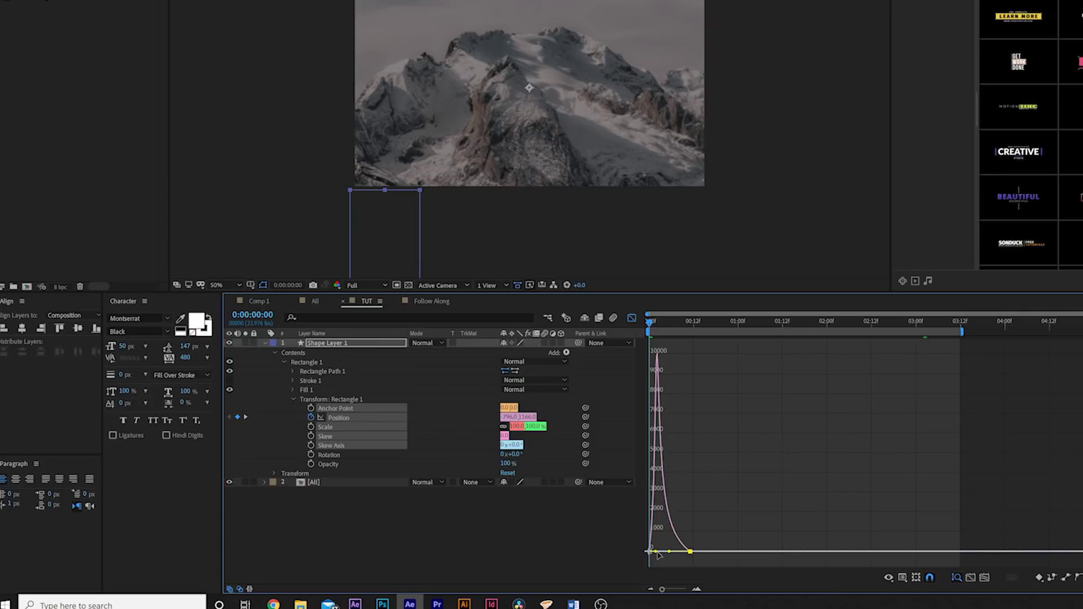
pyautogui.hotkey('shift', 'F3')
pyautogui.press('space')
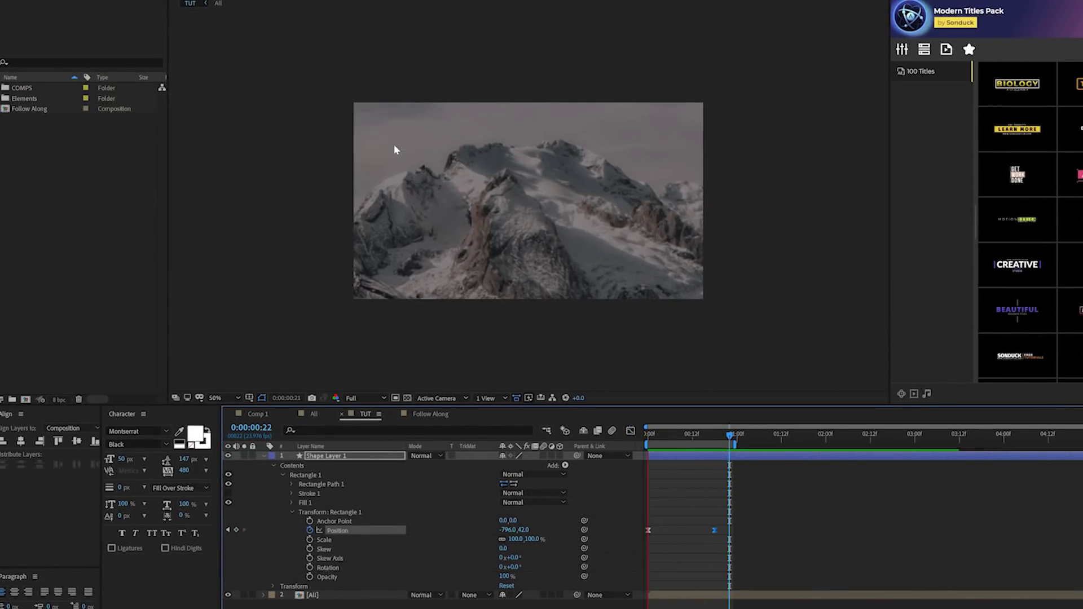
# Move the rectangle's ending Position keyframe to 0:00:00:22 and preview the slower rise
pyautogui.moveTo(718, 531); pyautogui.dragTo(731, 533)
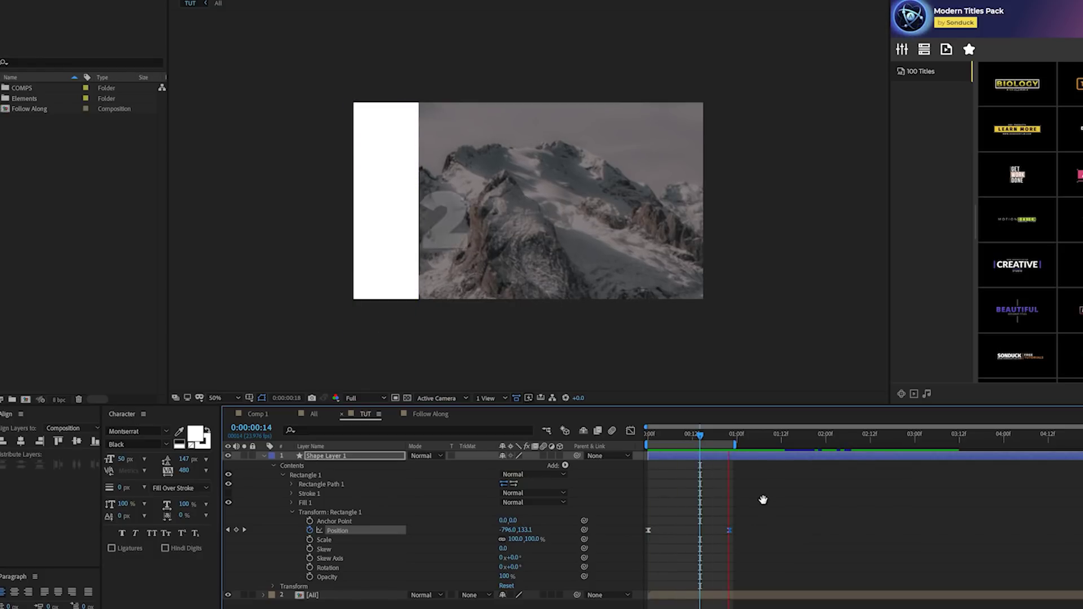
pyautogui.press('space')
pyautogui.click(264, 457)
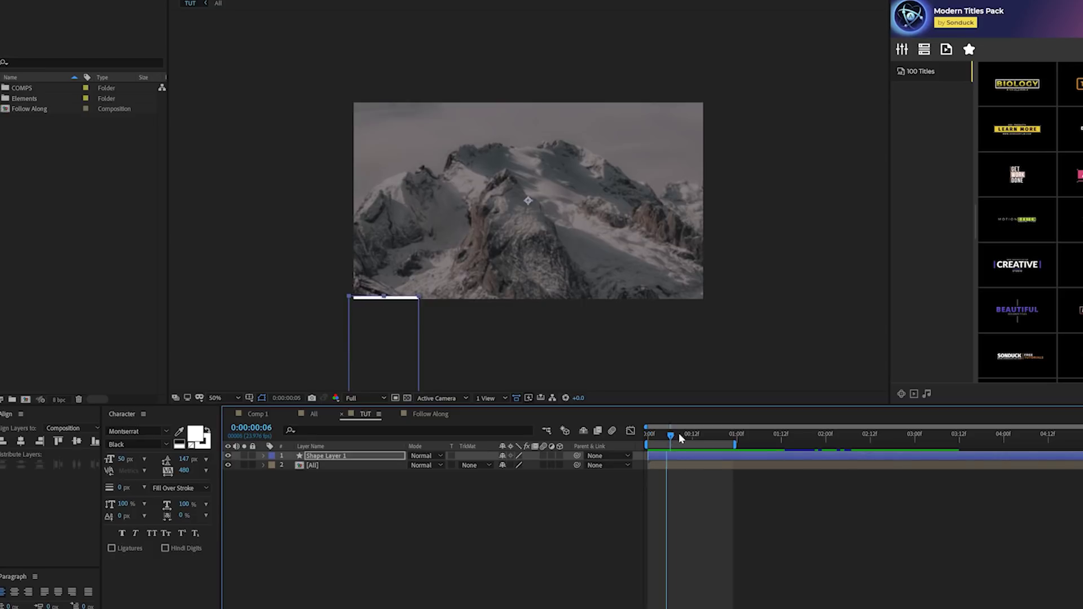
# At 0:00:00:22, duplicate Shape Layer 1 and place the copy directly to its right, slightly overlapping it
pyautogui.moveTo(669, 436); pyautogui.dragTo(706, 436)
pyautogui.click(726, 436)
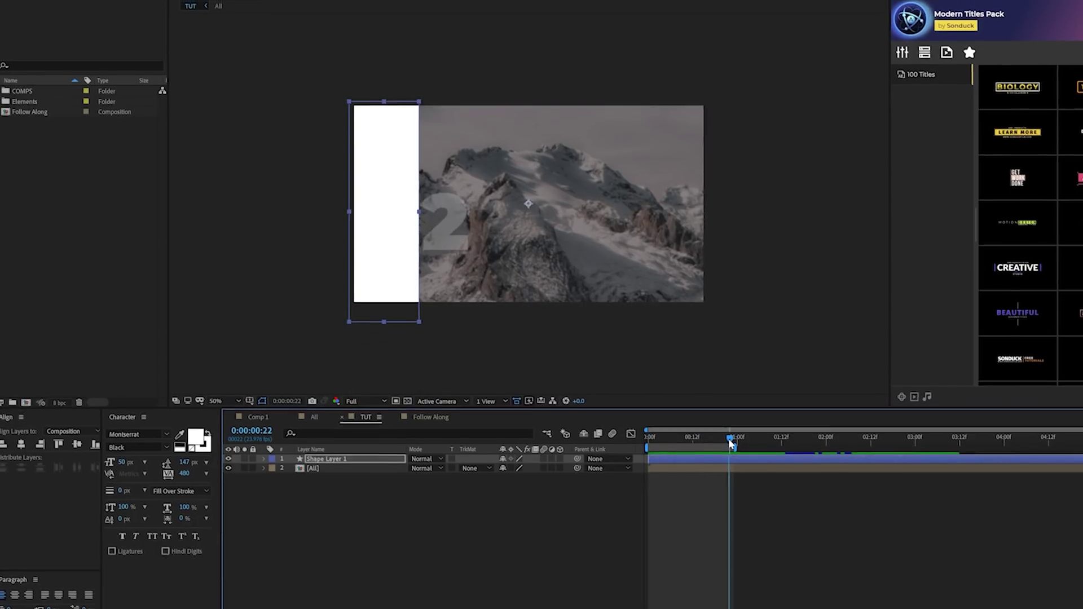
pyautogui.click(19, 17)
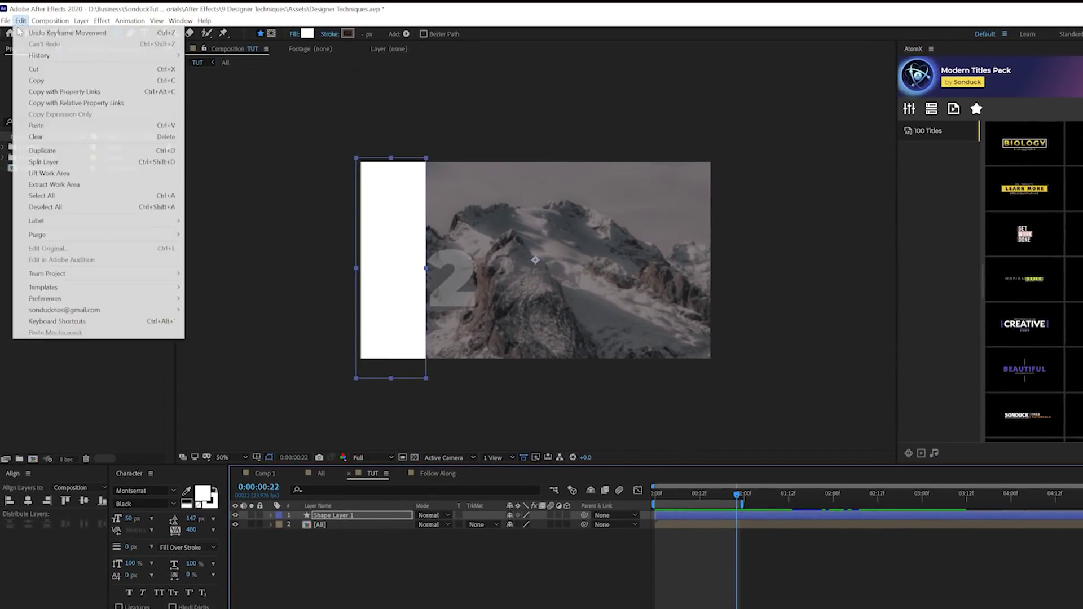
pyautogui.click(34, 123)
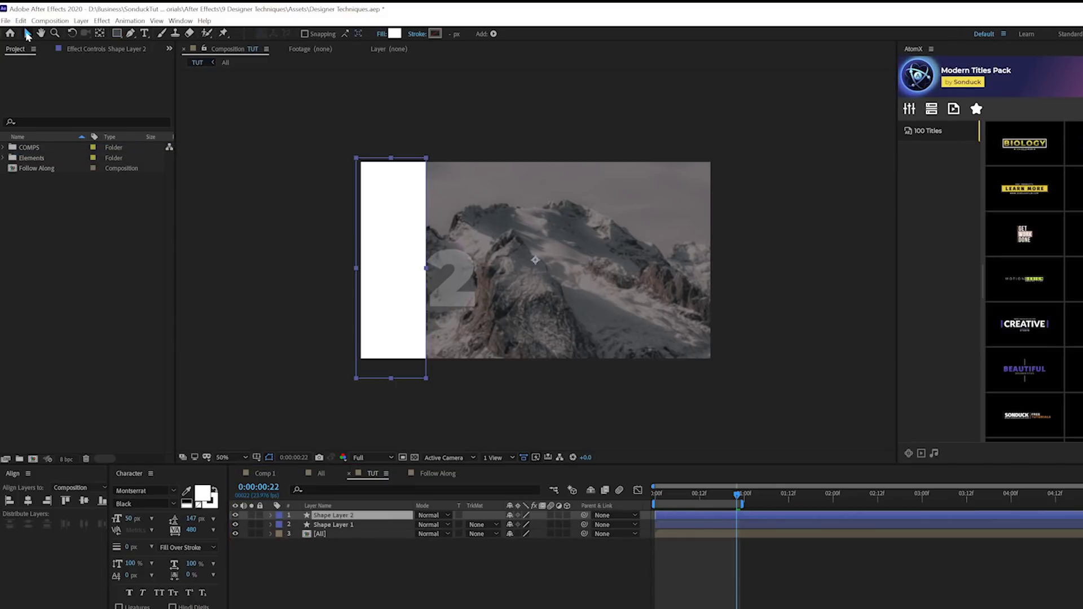
pyautogui.moveTo(537, 265); pyautogui.dragTo(589, 265)
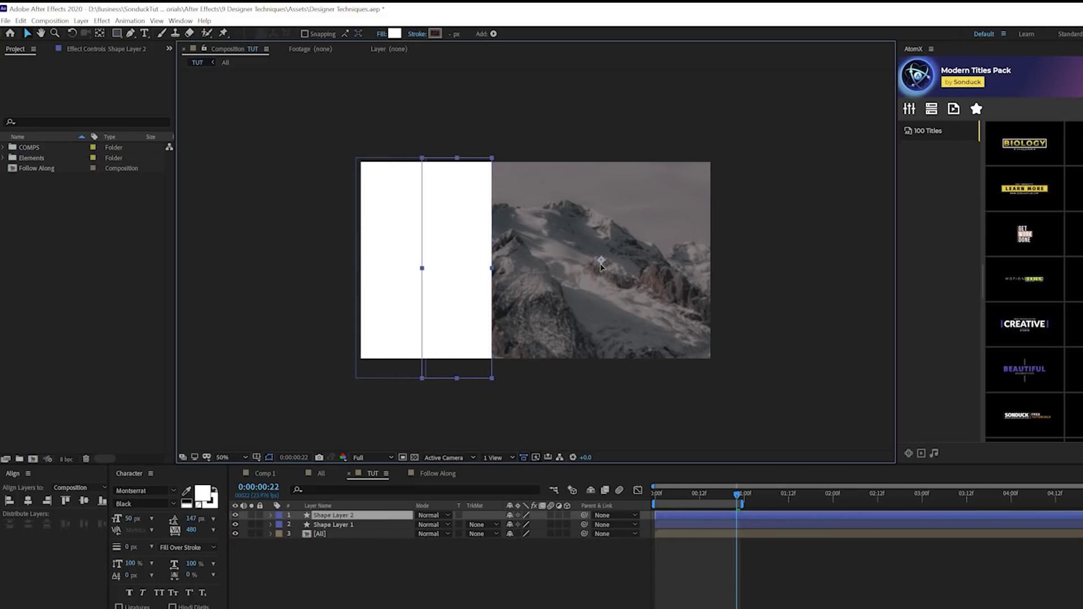
# Duplicate the pair of white strips twice, placing each new pair to the right until six strips cover the full frame width
pyautogui.press('.')
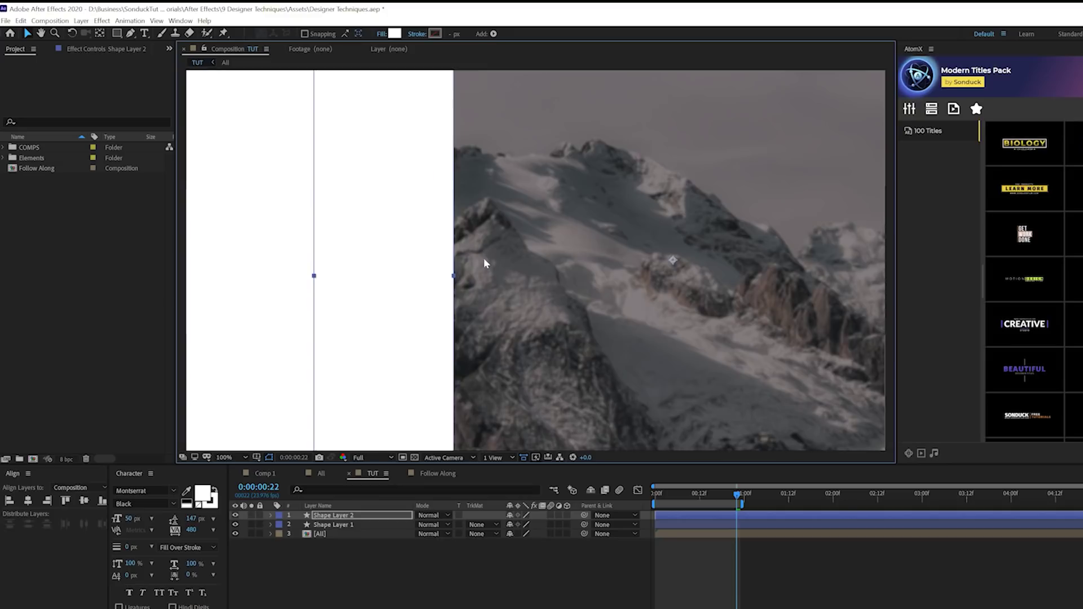
pyautogui.click(226, 458)
pyautogui.click(227, 458)
pyautogui.click(227, 458)
pyautogui.click(239, 478)
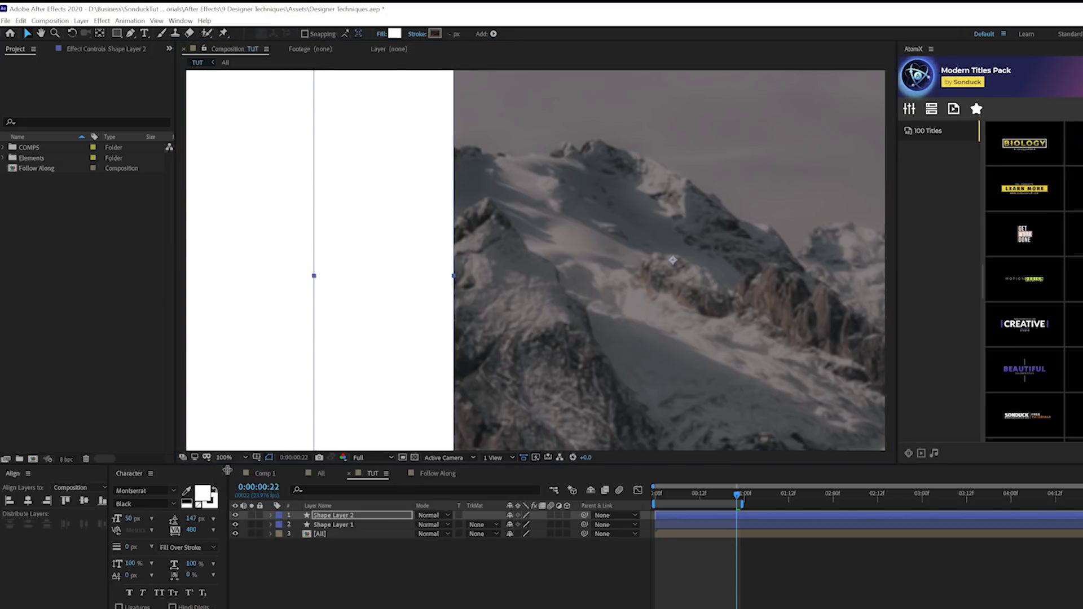
pyautogui.keyDown('shift'); pyautogui.click(327, 525); pyautogui.keyUp('shift')
pyautogui.hotkey('ctrl', 'd')
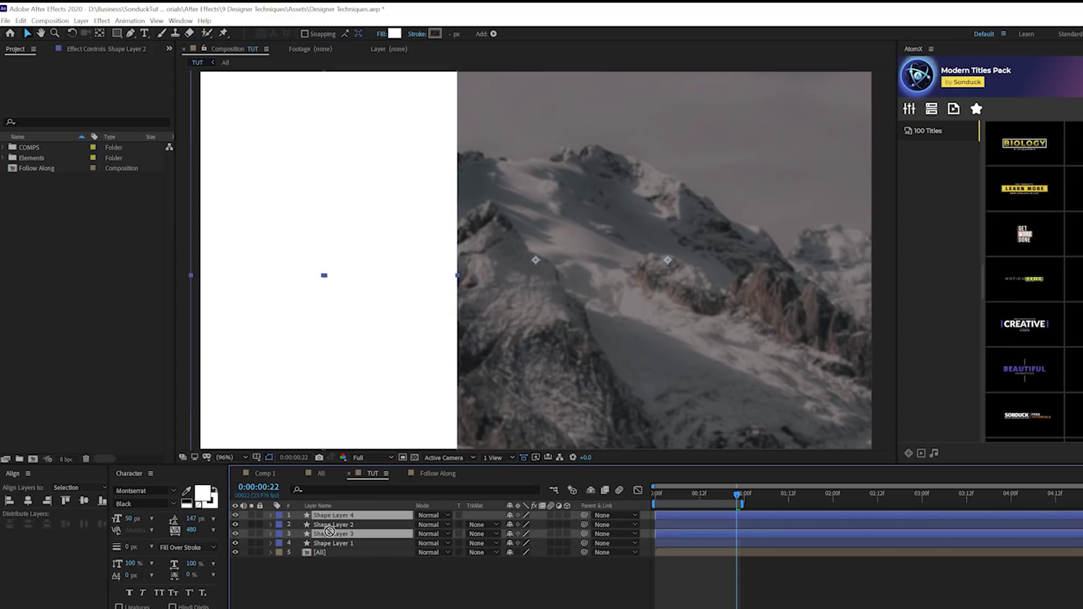
pyautogui.moveTo(332, 520); pyautogui.dragTo(333, 521)
pyautogui.moveTo(387, 327); pyautogui.dragTo(585, 338)
pyautogui.hotkey('ctrl', 'd')
pyautogui.moveTo(339, 536); pyautogui.dragTo(341, 517)
pyautogui.moveTo(648, 295); pyautogui.dragTo(827, 305)
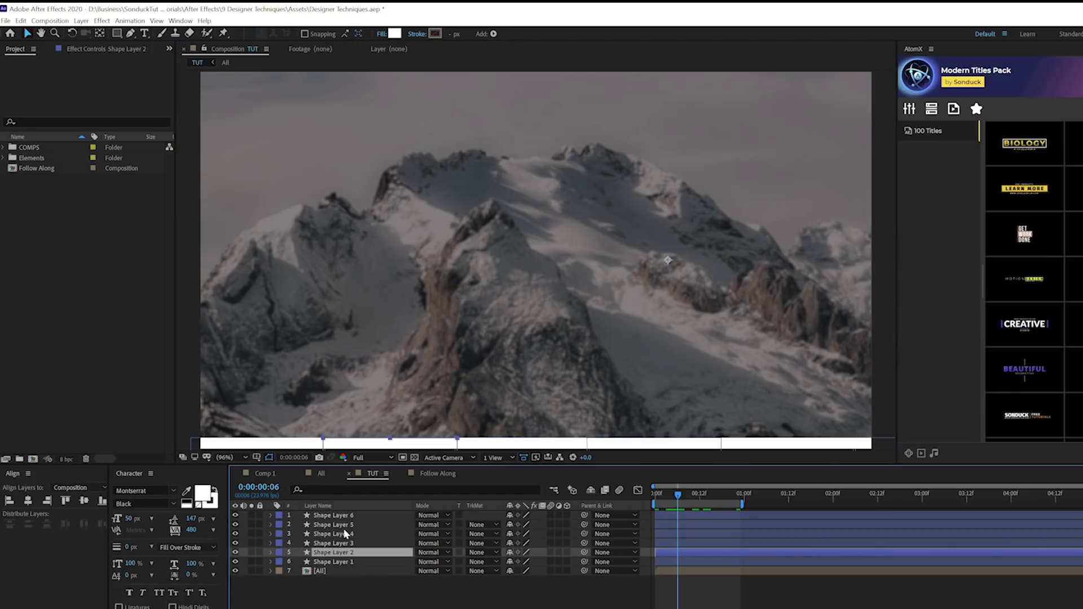
# Stagger Shape Layers 2 to 6 in time, starting each about two frames after the previous strip, and preview the cascade
pyautogui.keyDown('shift'); pyautogui.click(346, 518); pyautogui.keyUp('shift')
pyautogui.moveTo(659, 550); pyautogui.dragTo(679, 540)
pyautogui.keyDown('ctrl'); pyautogui.click(673, 549); pyautogui.keyUp('ctrl')
pyautogui.keyDown('ctrl'); pyautogui.click(679, 540); pyautogui.keyUp('ctrl')
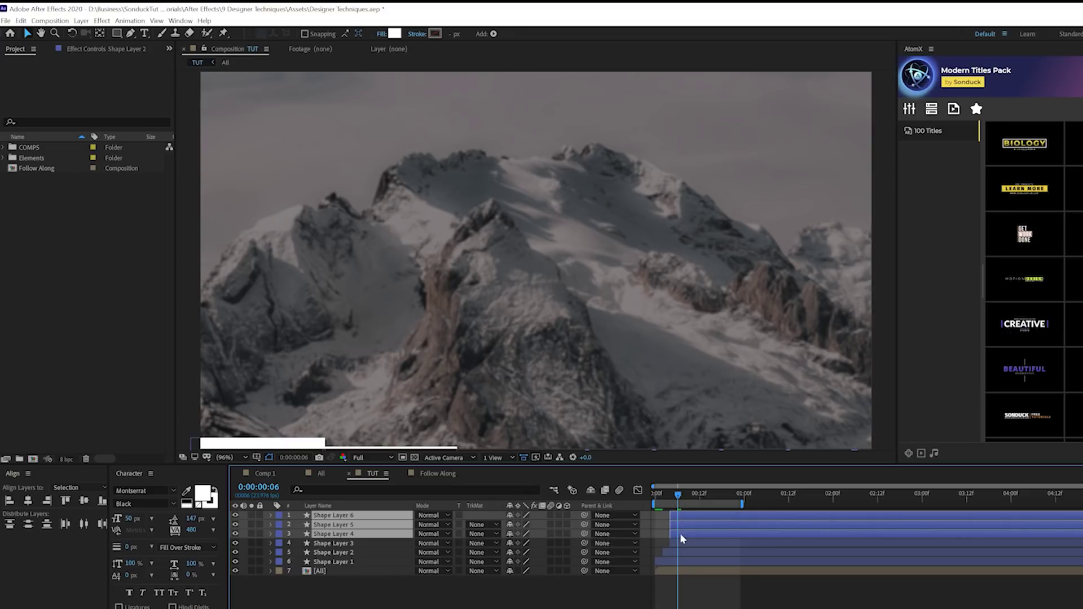
pyautogui.keyDown('ctrl'); pyautogui.click(688, 534); pyautogui.keyUp('ctrl')
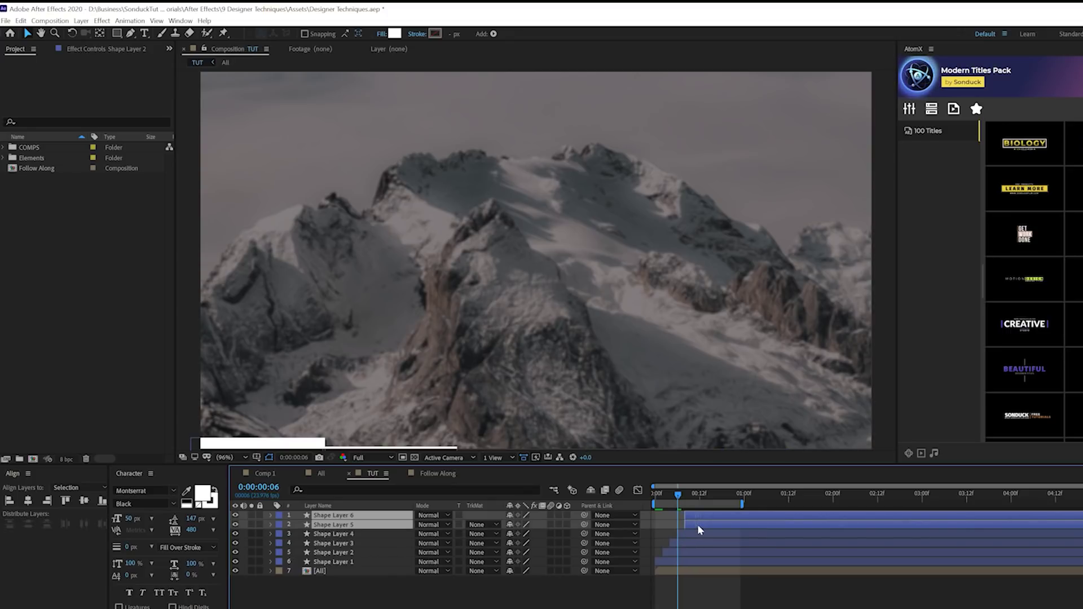
pyautogui.keyDown('ctrl'); pyautogui.click(698, 526); pyautogui.keyUp('ctrl')
pyautogui.press('space')
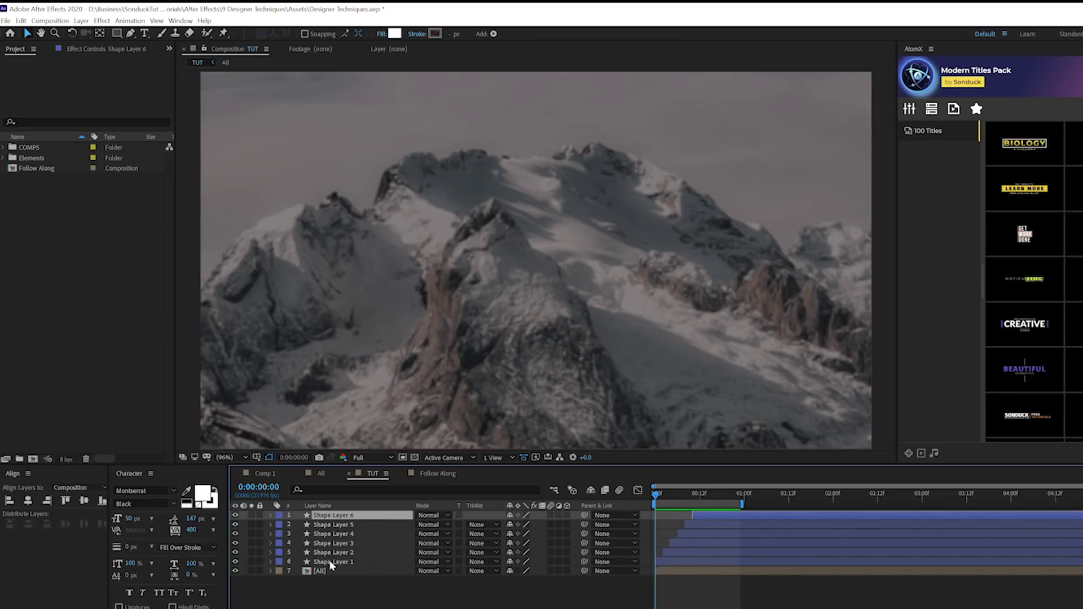
# Pre-compose Shape Layers 1 through 6 into a new composition named Matte
pyautogui.click(331, 564)
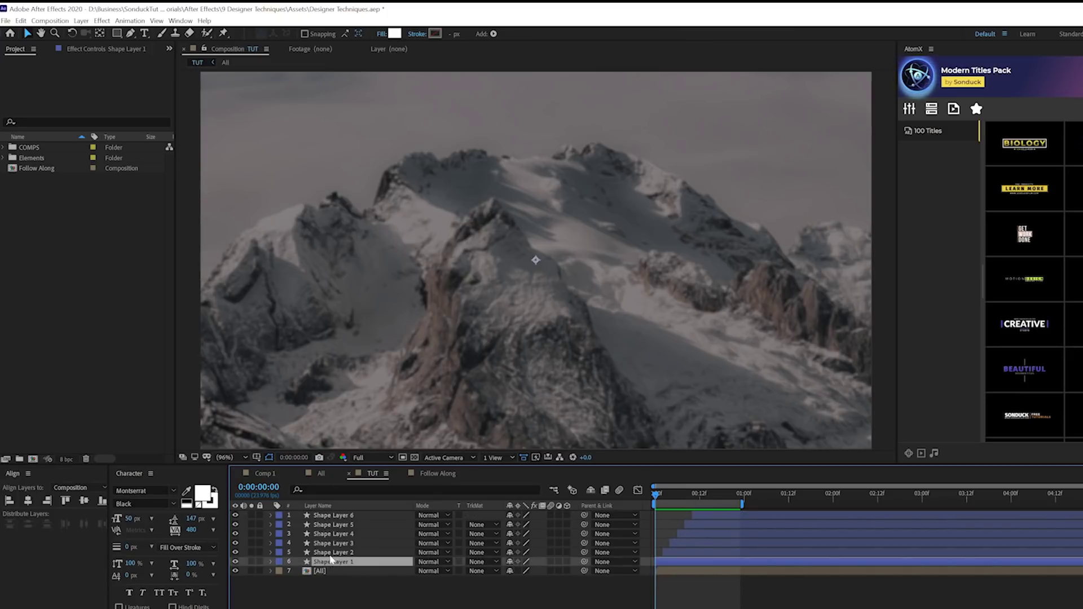
pyautogui.keyDown('shift'); pyautogui.click(335, 515); pyautogui.keyUp('shift')
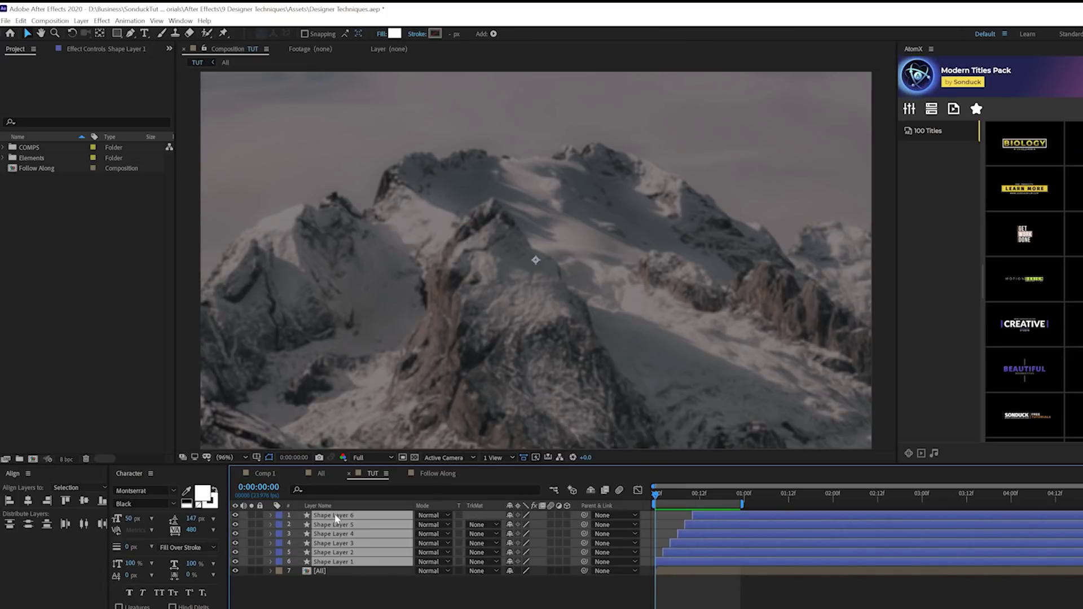
pyautogui.click(81, 21)
pyautogui.click(131, 351)
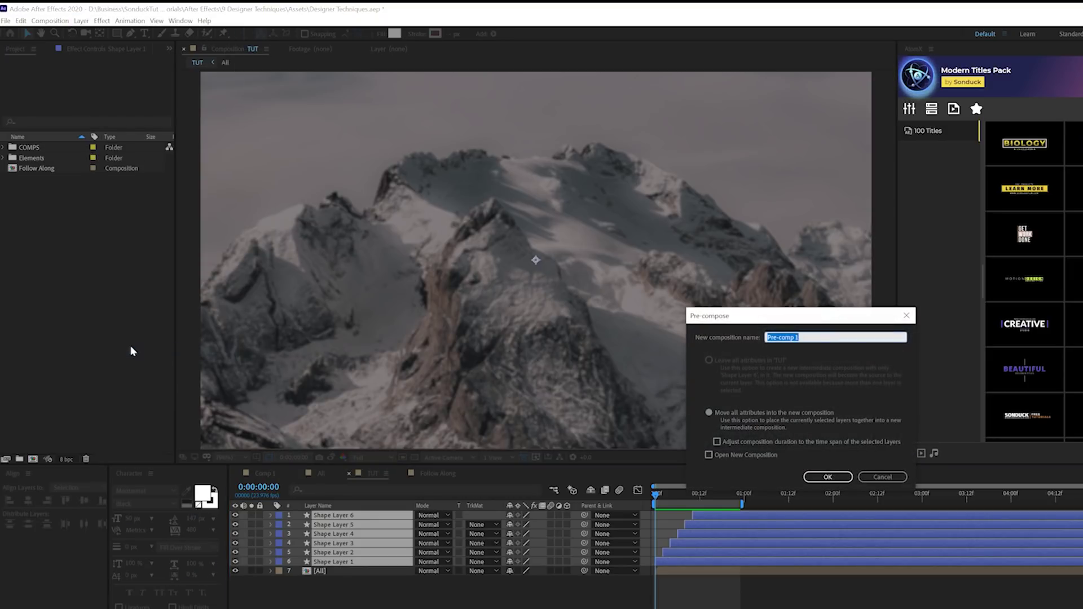
pyautogui.click(827, 476)
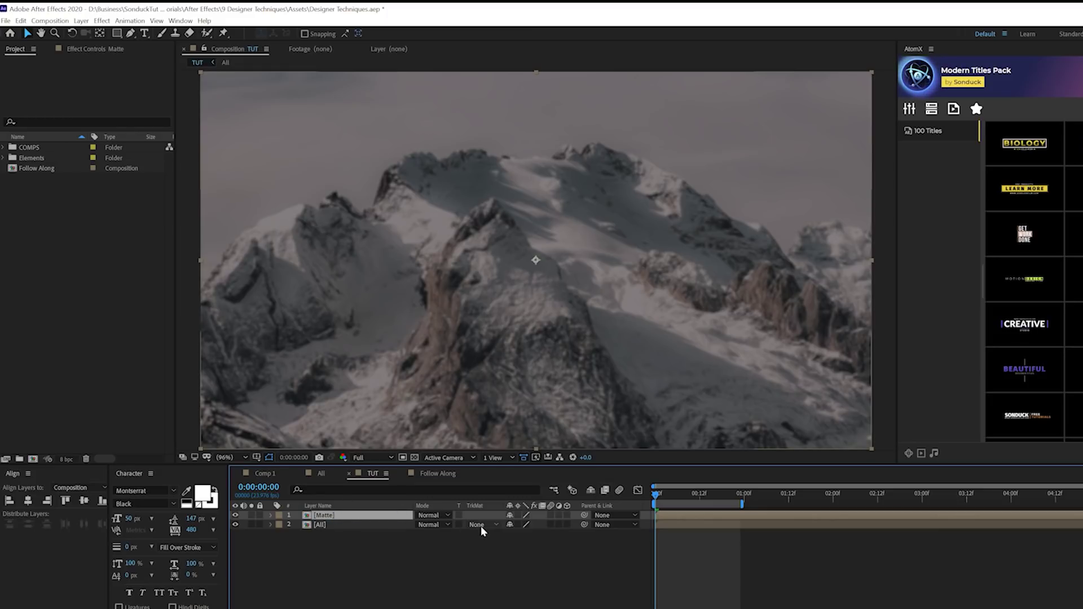
# Set the All layer's track matte to Alpha Matte using the Matte layer and preview the strip reveal
pyautogui.click(320, 525)
pyautogui.click(479, 525)
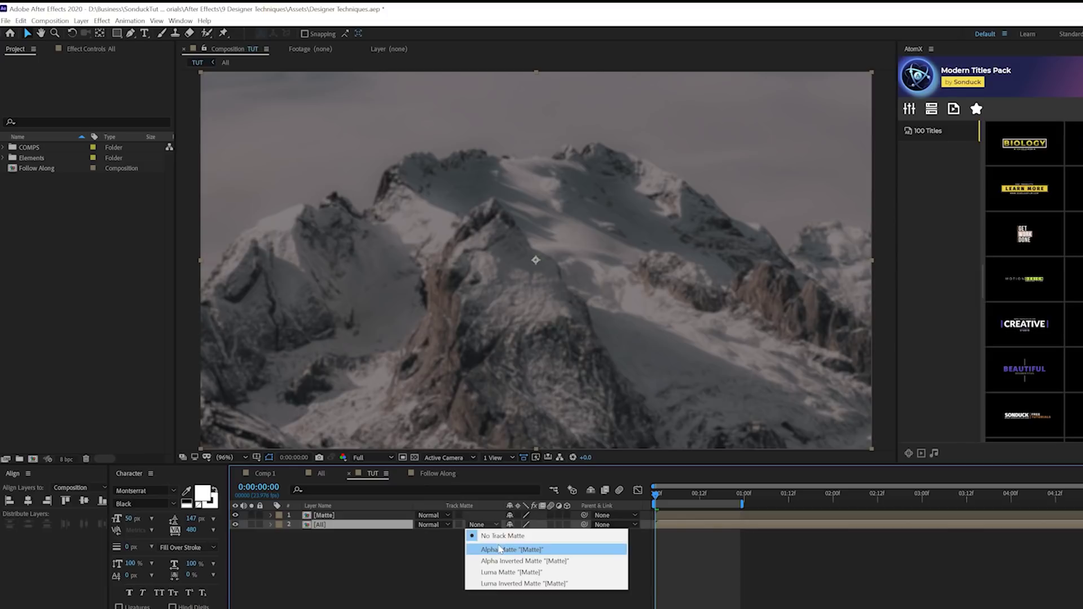
pyautogui.click(511, 550)
pyautogui.press('space')
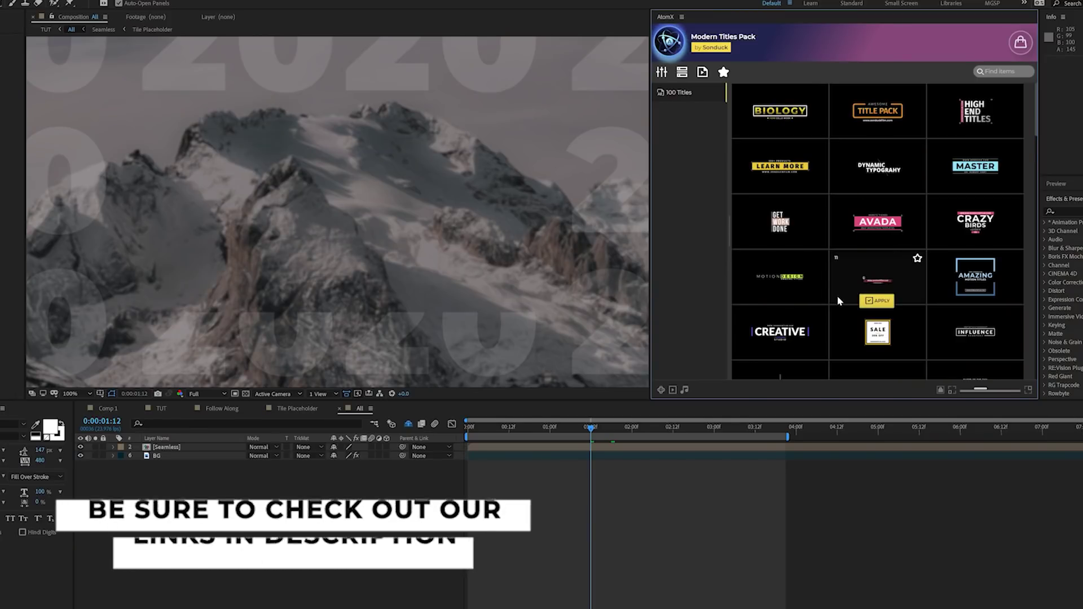
# Browse the Modern Titles Pack, apply title 73 with the HUNDRED text to the All composition, and preview it
pyautogui.scroll(-5, 844, 265)
pyautogui.scroll(-10, 815, 273)
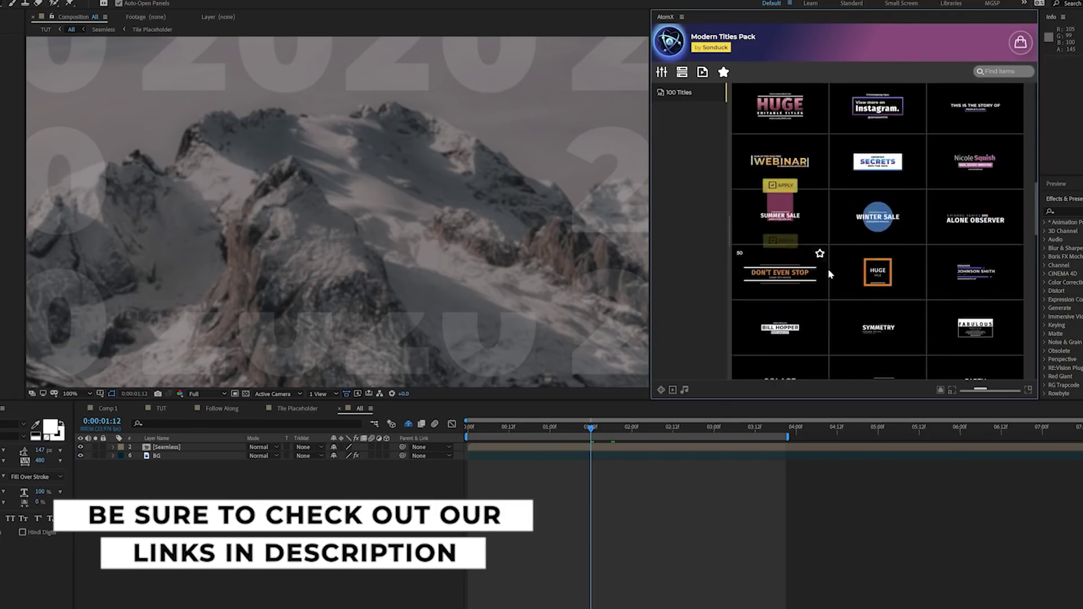
pyautogui.scroll(-5, 883, 268)
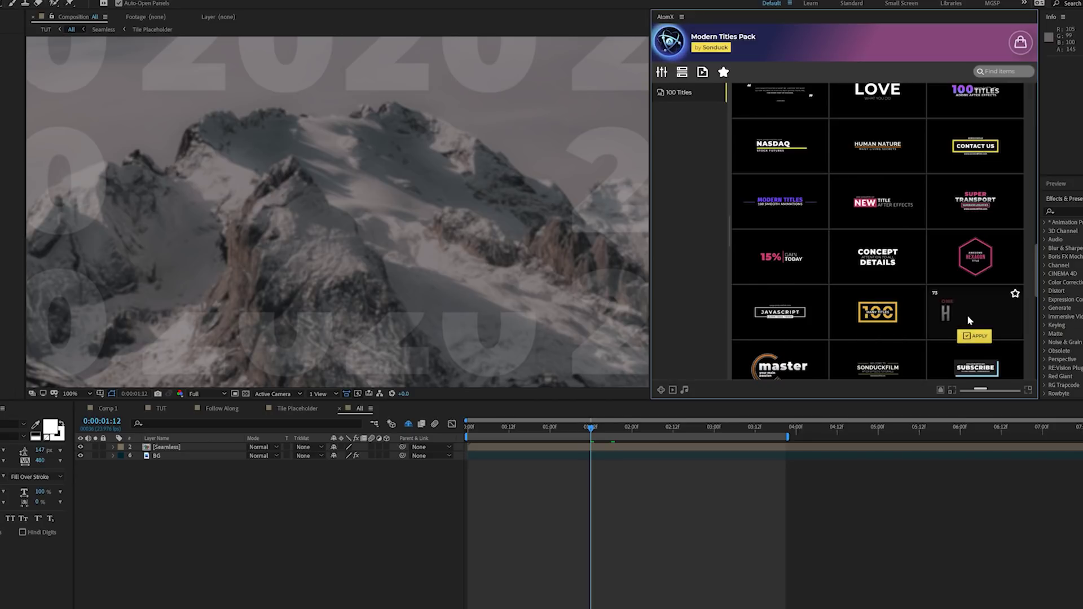
pyautogui.click(976, 337)
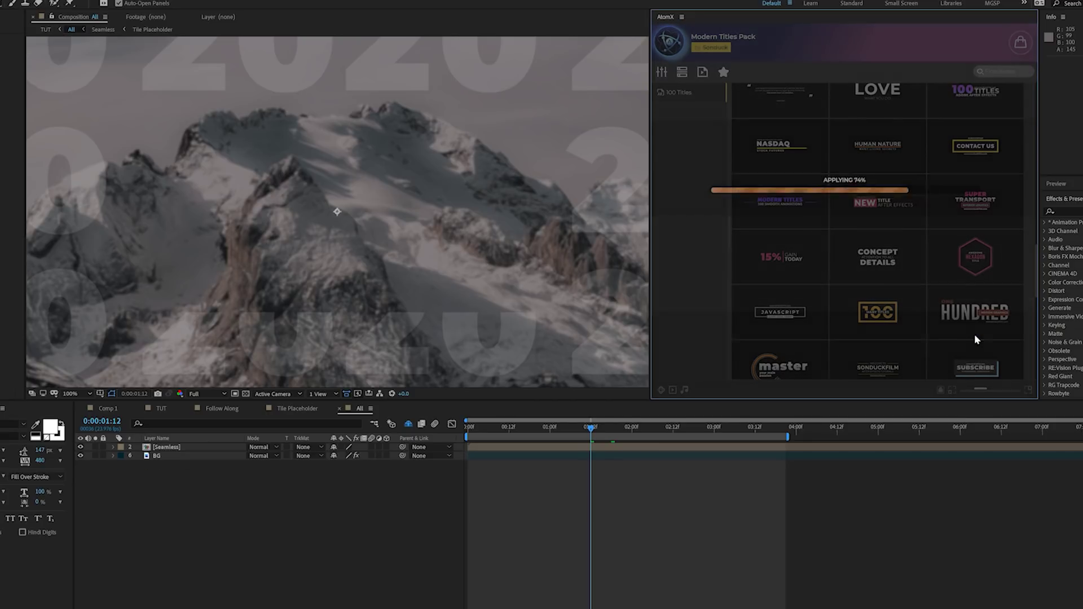
pyautogui.press('space')
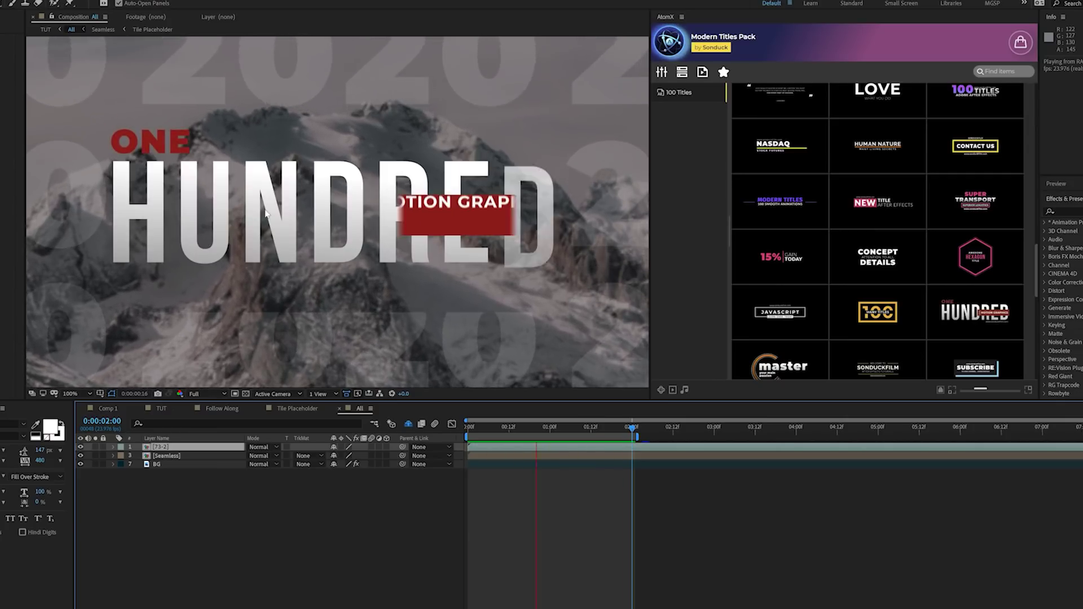
# Open the applied title's composition, set its Top Title Position to 887, 411, and recolor the red top title and box orange
pyautogui.doubleClick(161, 448)
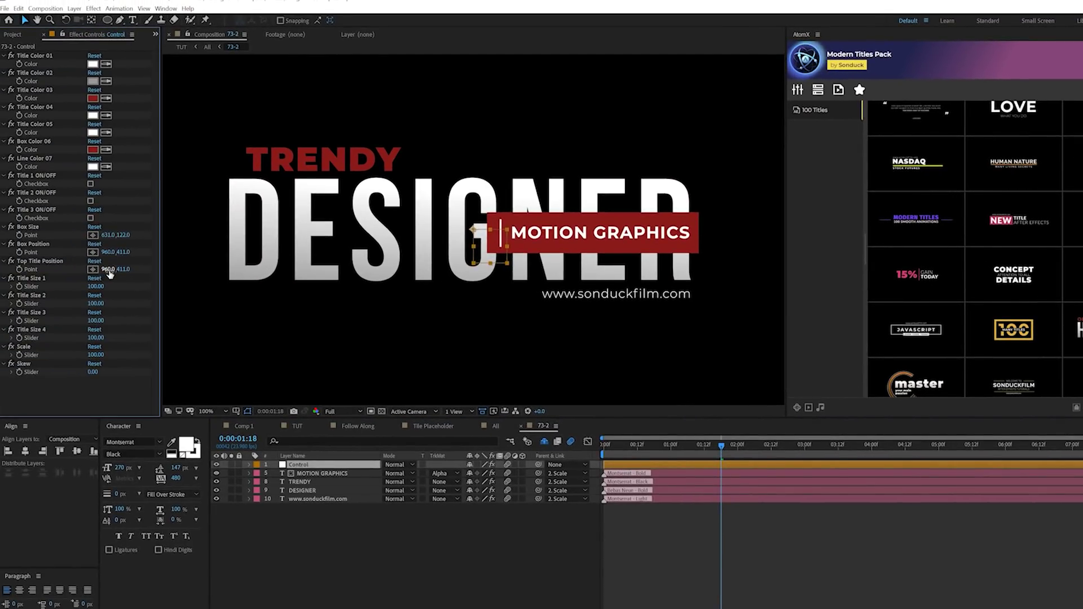
pyautogui.moveTo(108, 270); pyautogui.dragTo(85, 269)
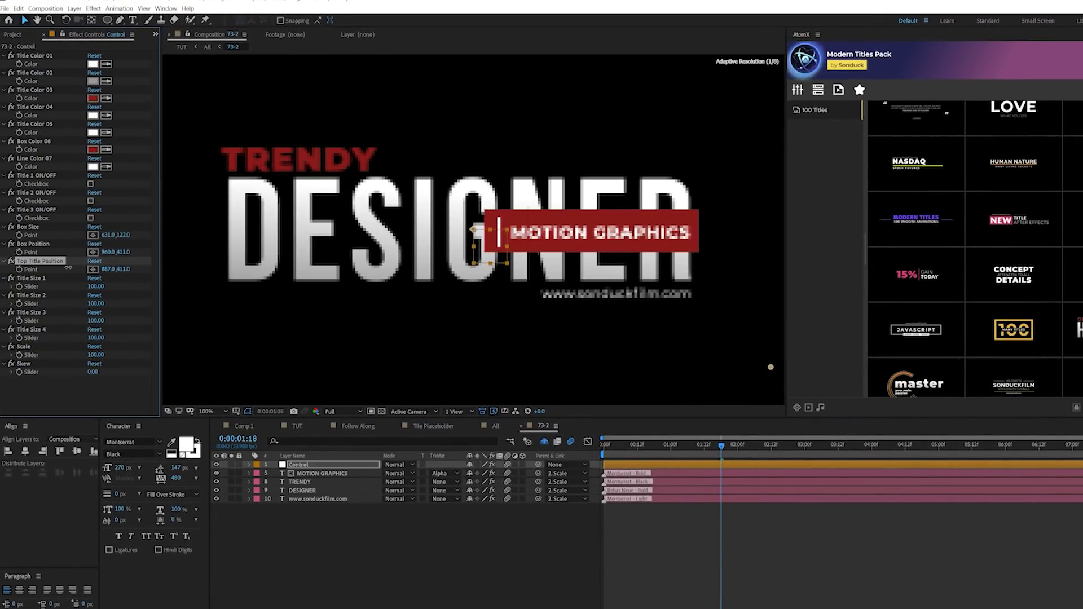
pyautogui.click(93, 99)
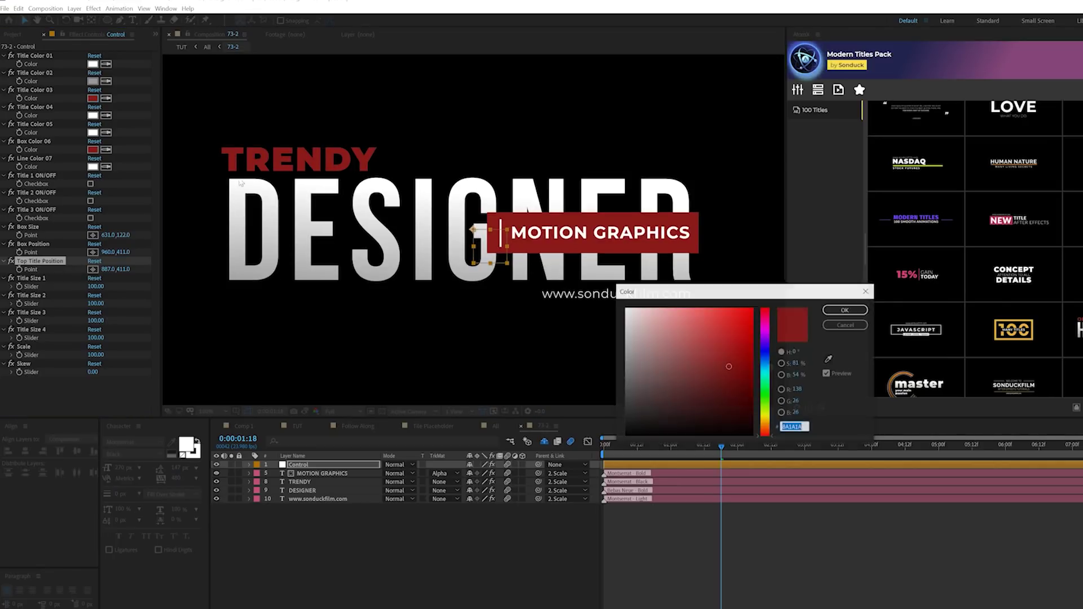
pyautogui.moveTo(765, 434); pyautogui.dragTo(764, 422)
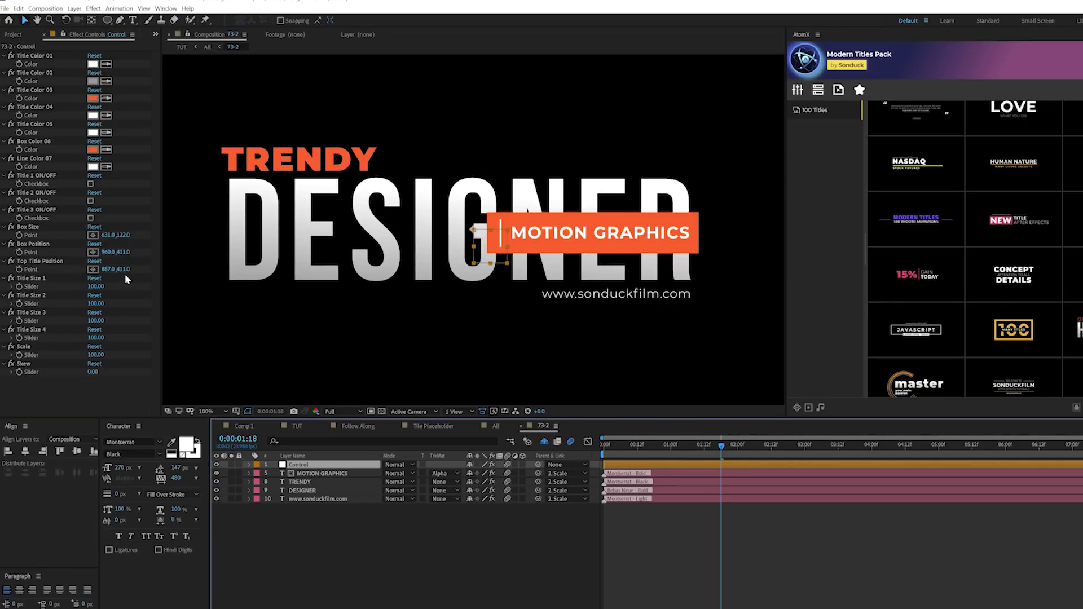
# Check the Title 2 and Title 3 ON/OFF options and preview the title
pyautogui.click(90, 218)
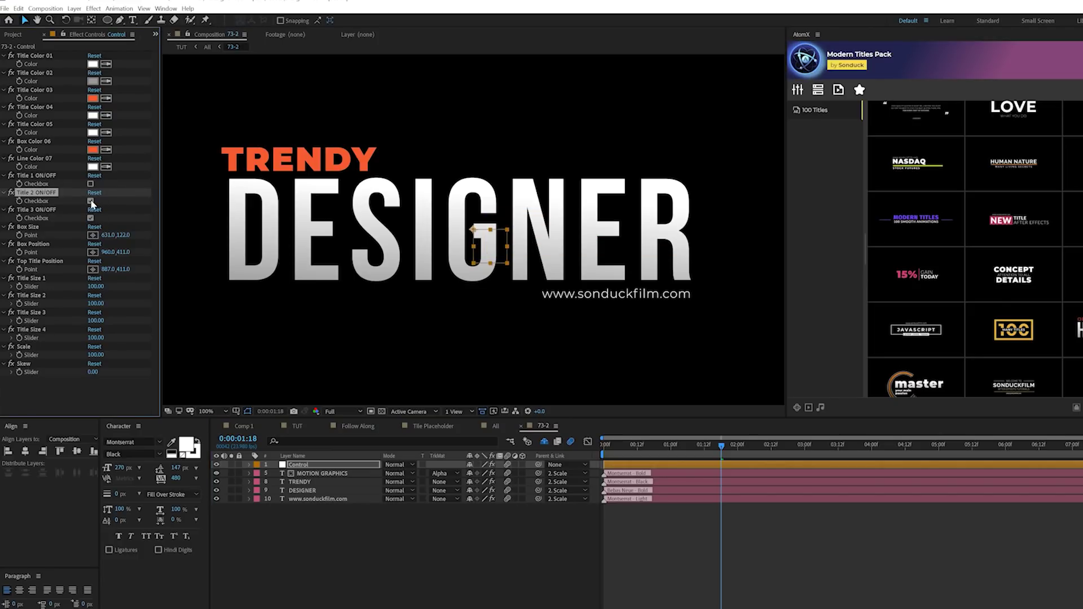
pyautogui.press('space')
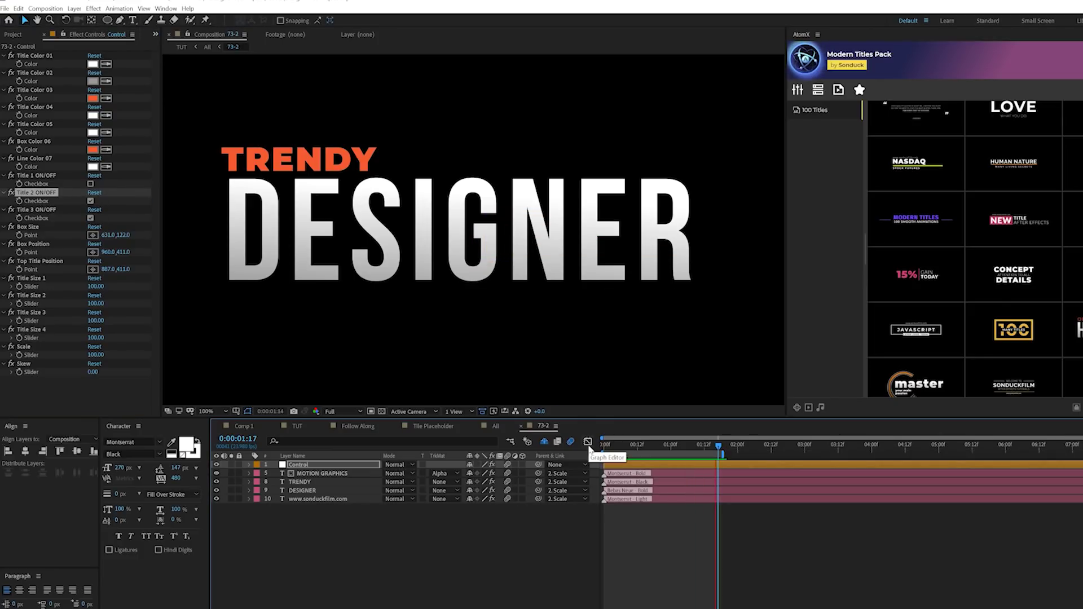
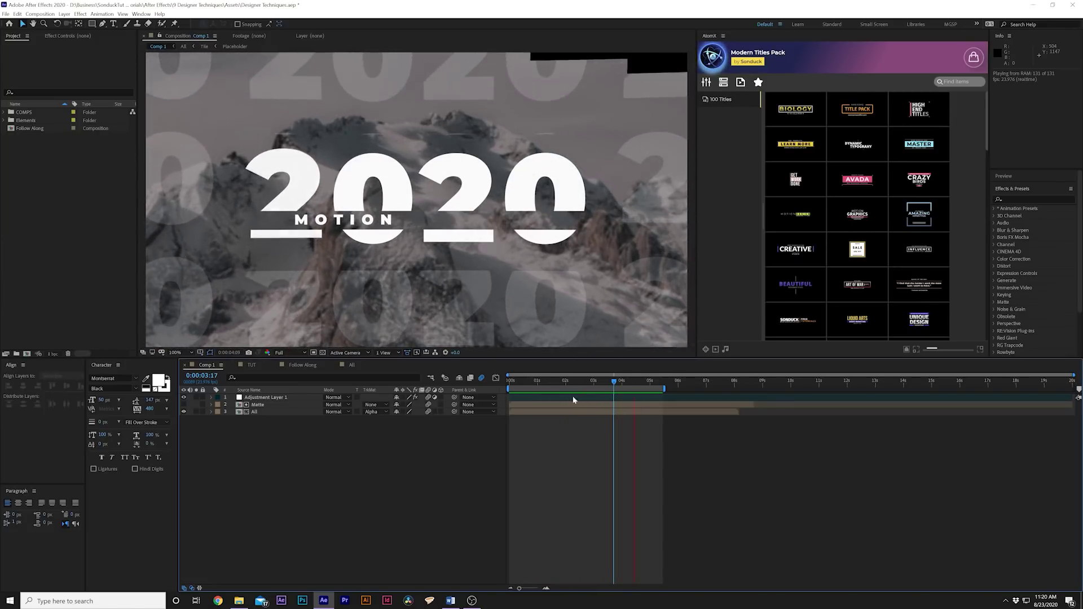
# Preview the 2020 Motion Elements title in Comp 1 and open the All composition
pyautogui.moveTo(546, 380); pyautogui.dragTo(575, 389)
pyautogui.press('space')
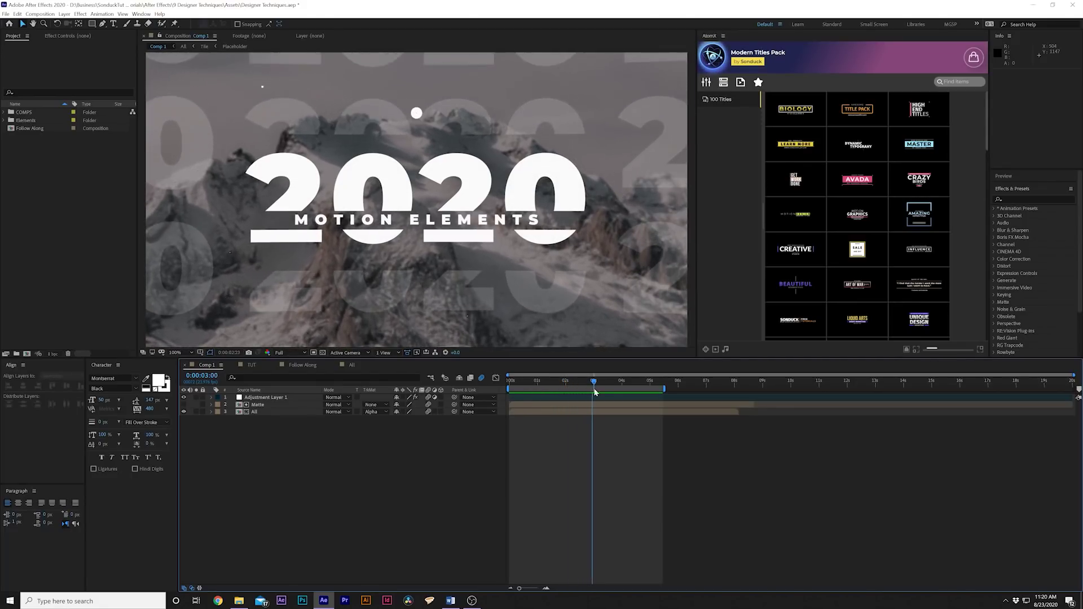
pyautogui.click(349, 365)
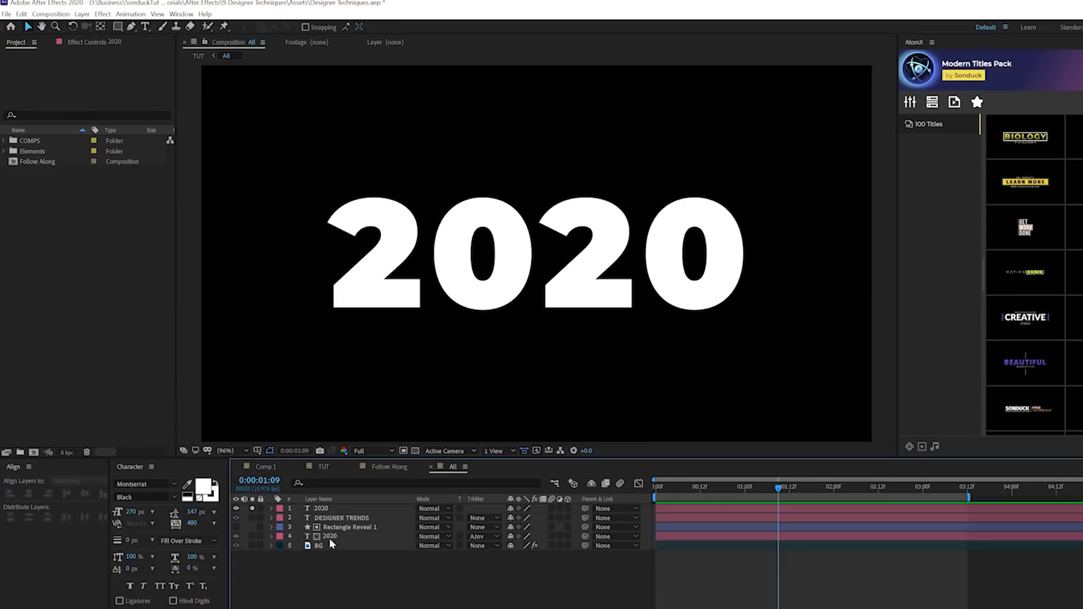
# Pre-compose the soloed top 2020 text layer as Tile Placeholder and turn off its solo
pyautogui.click(320, 508)
pyautogui.moveTo(717, 484); pyautogui.dragTo(808, 500)
pyautogui.click(853, 488)
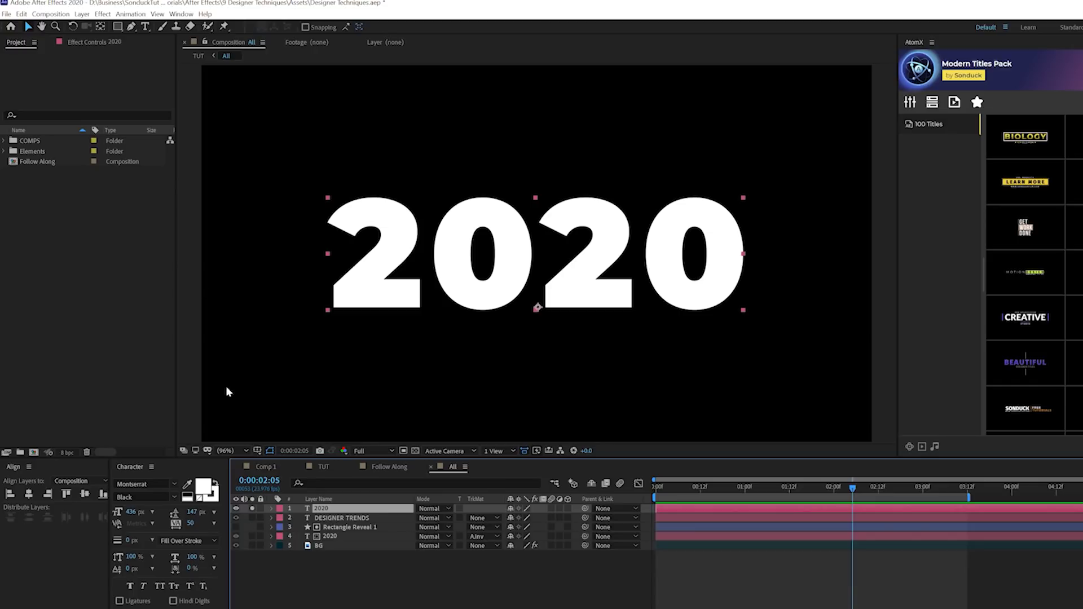
pyautogui.click(80, 15)
pyautogui.click(133, 346)
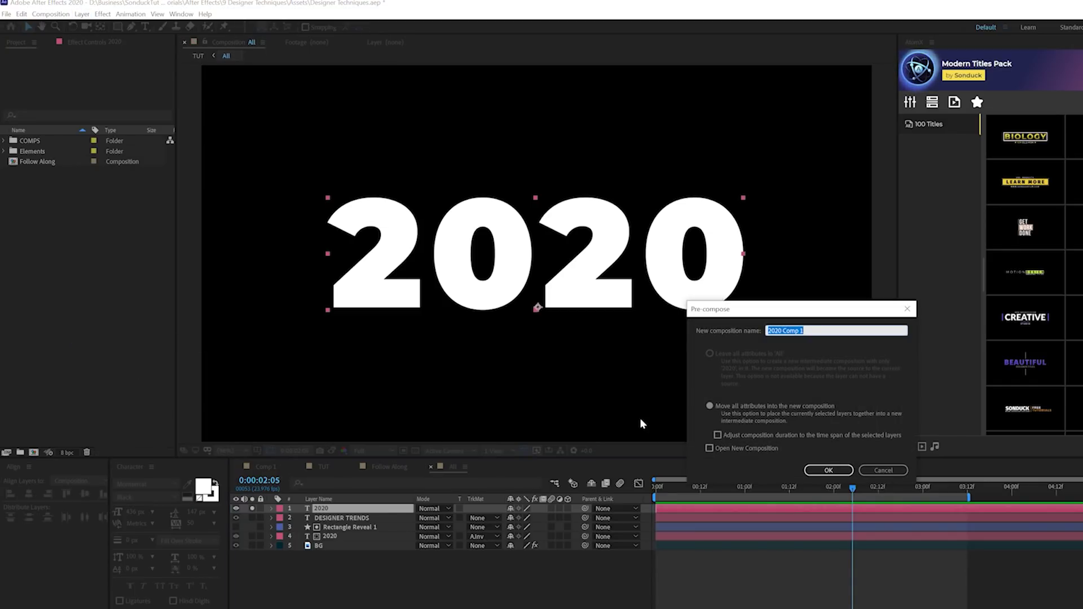
pyautogui.write('Tile')
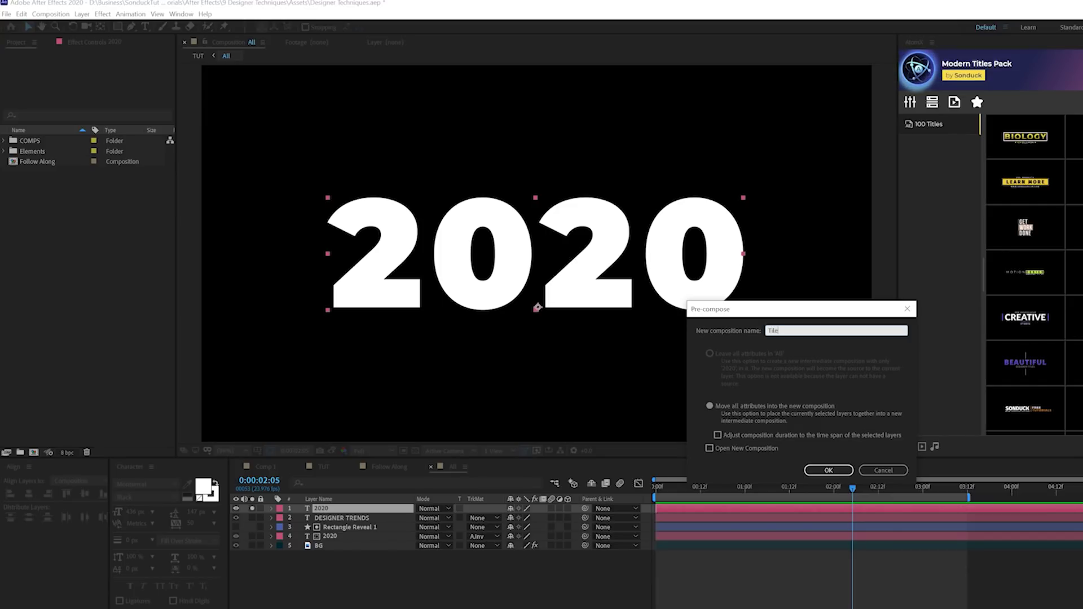
pyautogui.write(' Placeholder')
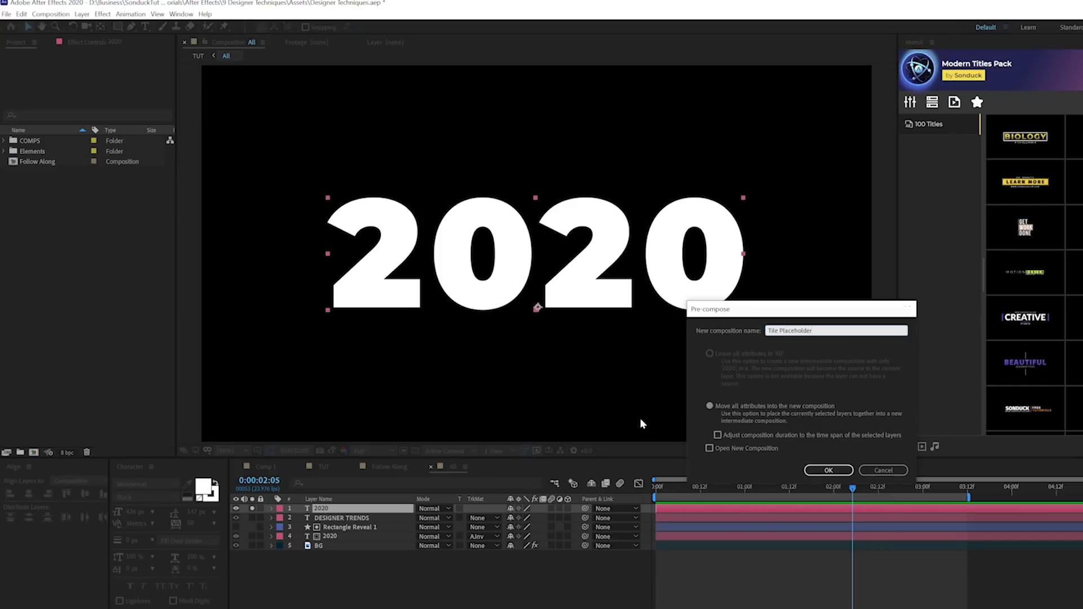
pyautogui.press('Return')
pyautogui.click(253, 508)
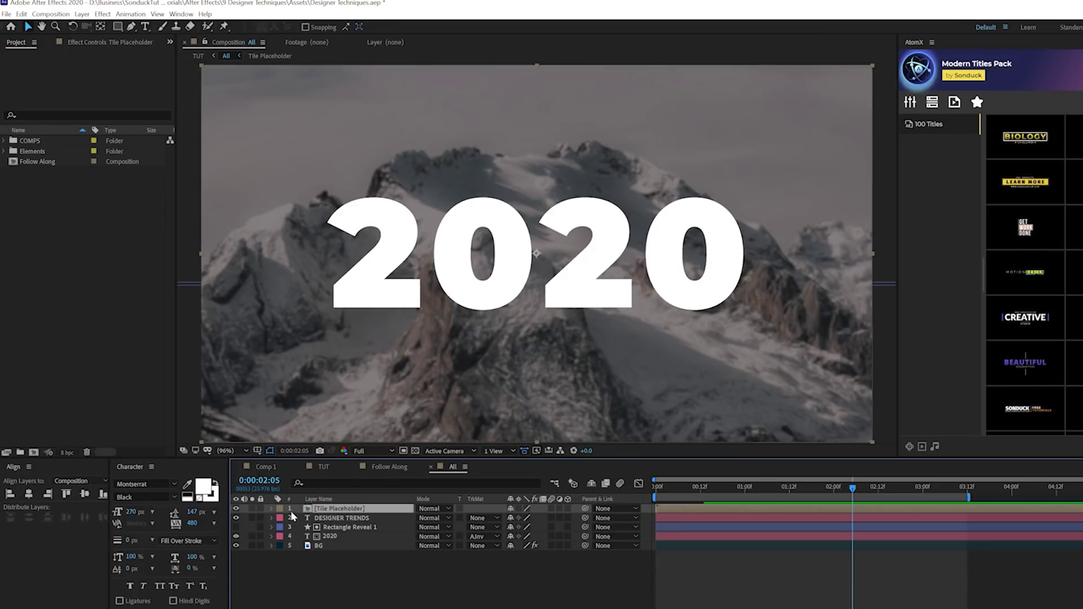
# Open the Tile Placeholder composition and resize it to 1313 × 497 px around the 2020 text
pyautogui.doubleClick(318, 509)
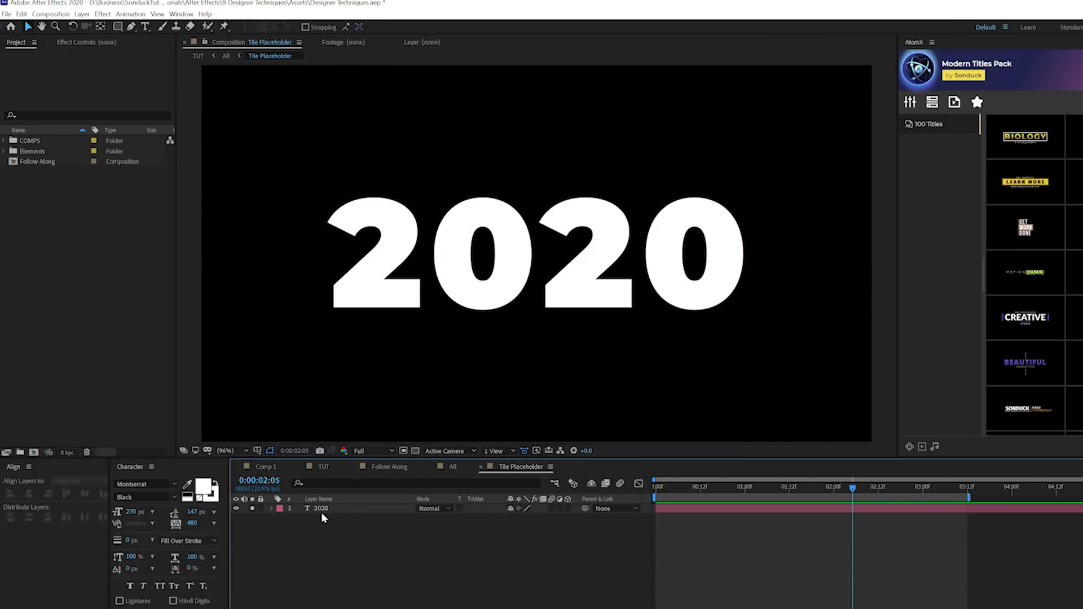
pyautogui.click(320, 509)
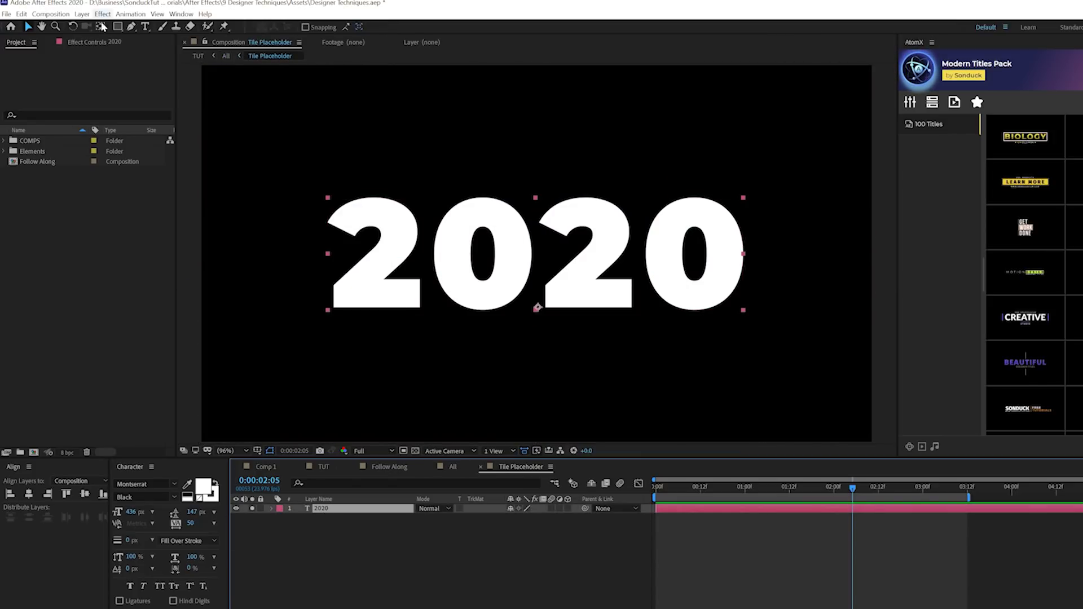
pyautogui.click(51, 13)
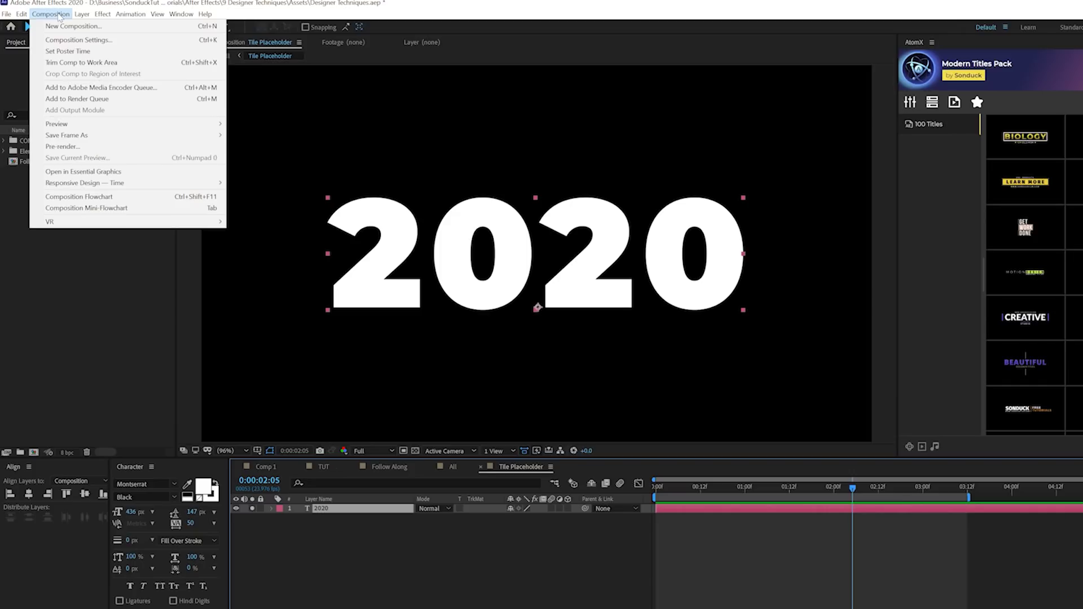
pyautogui.click(78, 40)
pyautogui.moveTo(528, 374); pyautogui.dragTo(553, 371)
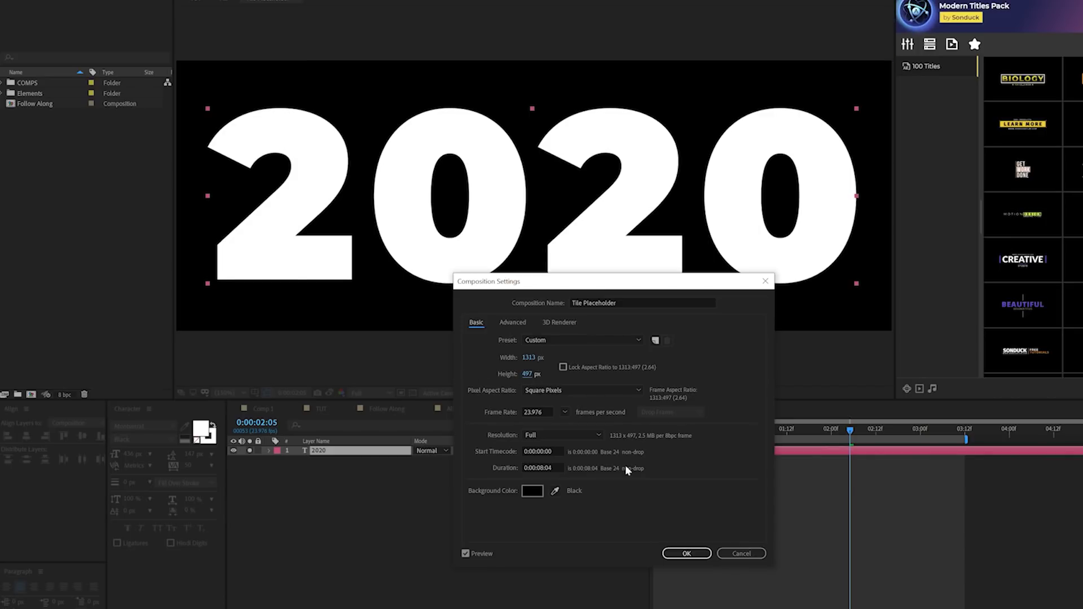
pyautogui.click(686, 554)
pyautogui.scroll(-1, 552, 184)
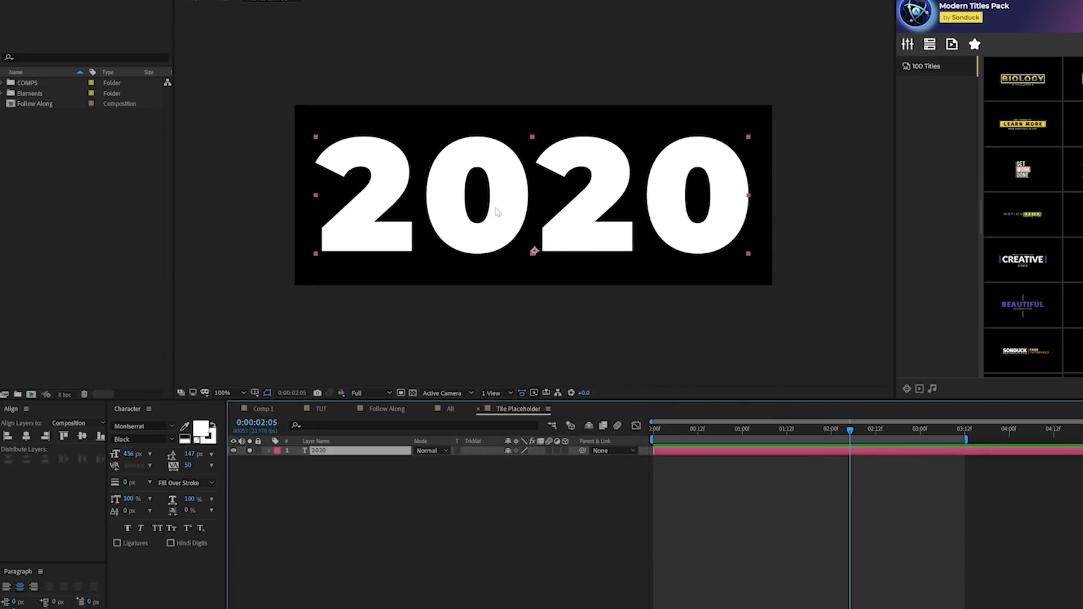
# Tighten the Tile Placeholder composition to a width of 1280 px and a height of 423 px
pyautogui.hotkey('ctrl', 'k')
pyautogui.moveTo(528, 359)
pyautogui.mouseDown()
pyautogui.moveTo(509, 360)
pyautogui.moveTo(519, 376)
pyautogui.mouseUp()
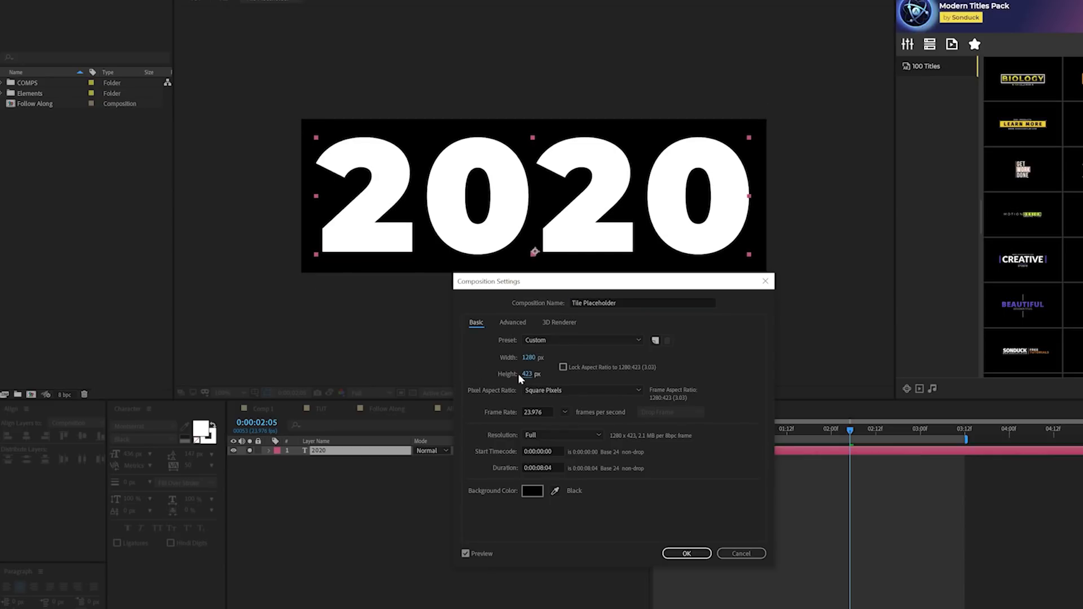
pyautogui.click(668, 555)
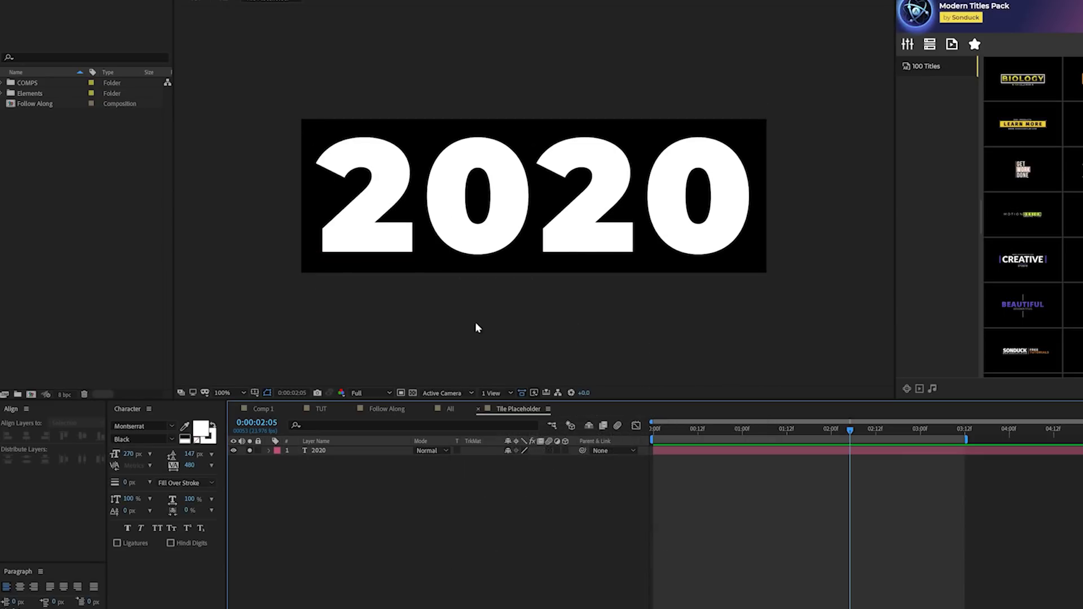
# Apply Motion Tile to the Tile Placeholder layer in All, with Output Width 640 and Output Height 490
pyautogui.click(450, 408)
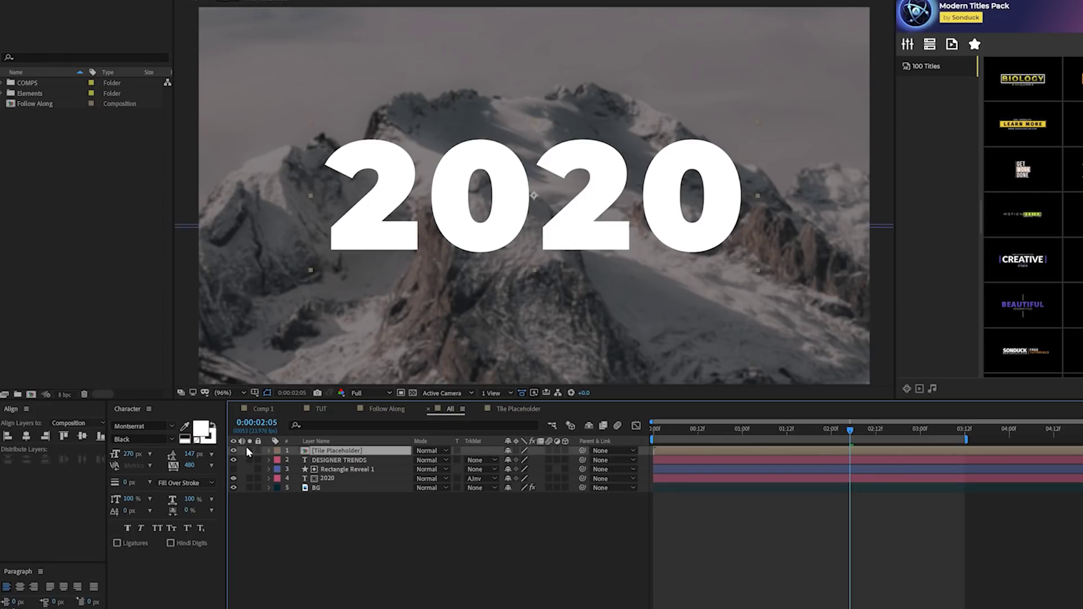
pyautogui.click(339, 451)
pyautogui.click(249, 451)
pyautogui.click(250, 451)
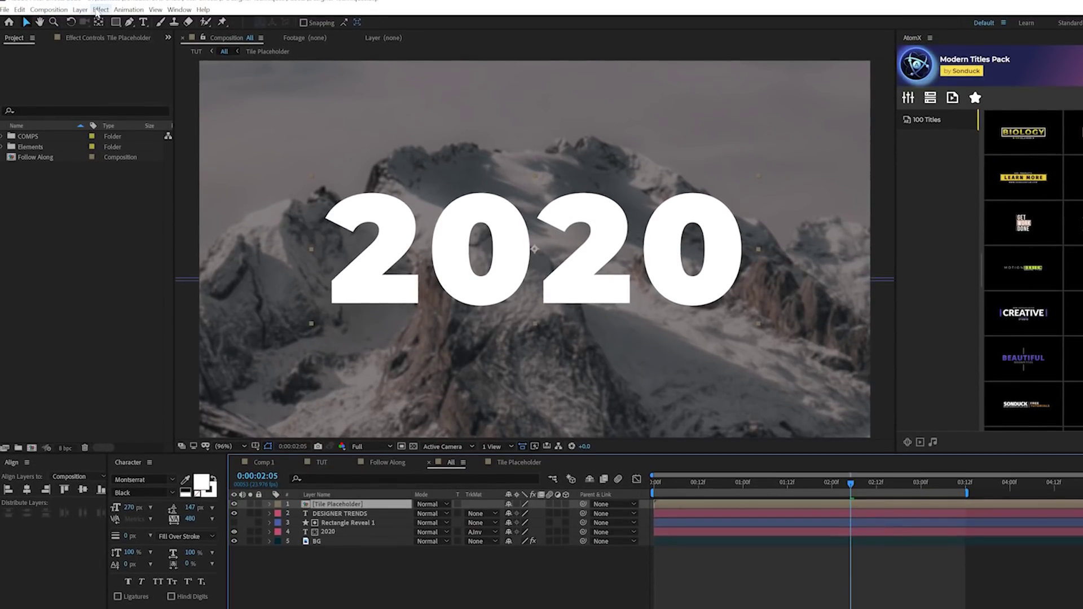
pyautogui.click(100, 10)
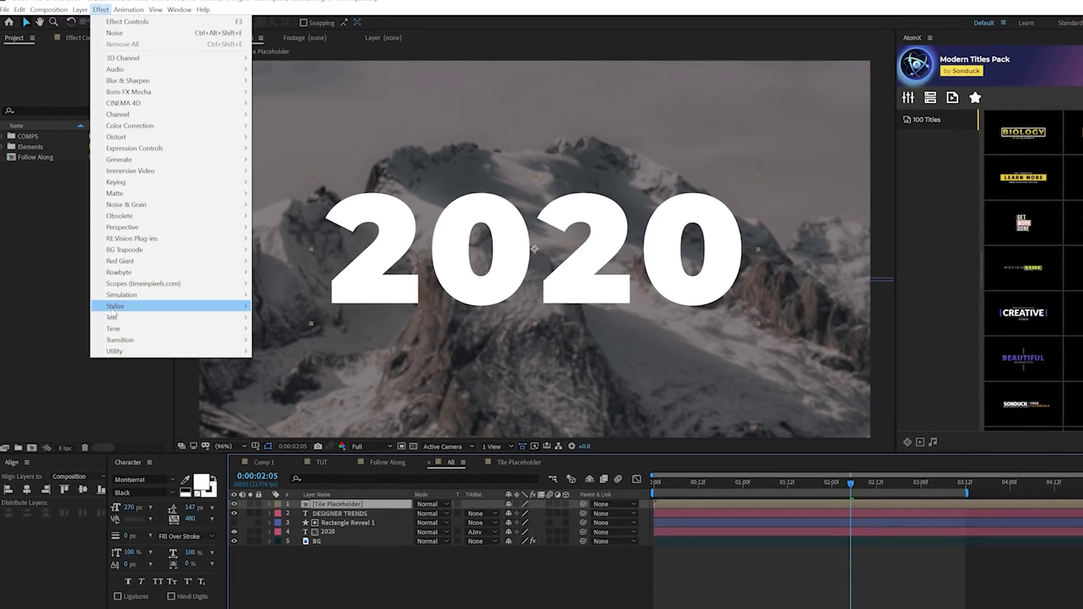
pyautogui.moveTo(127, 314)
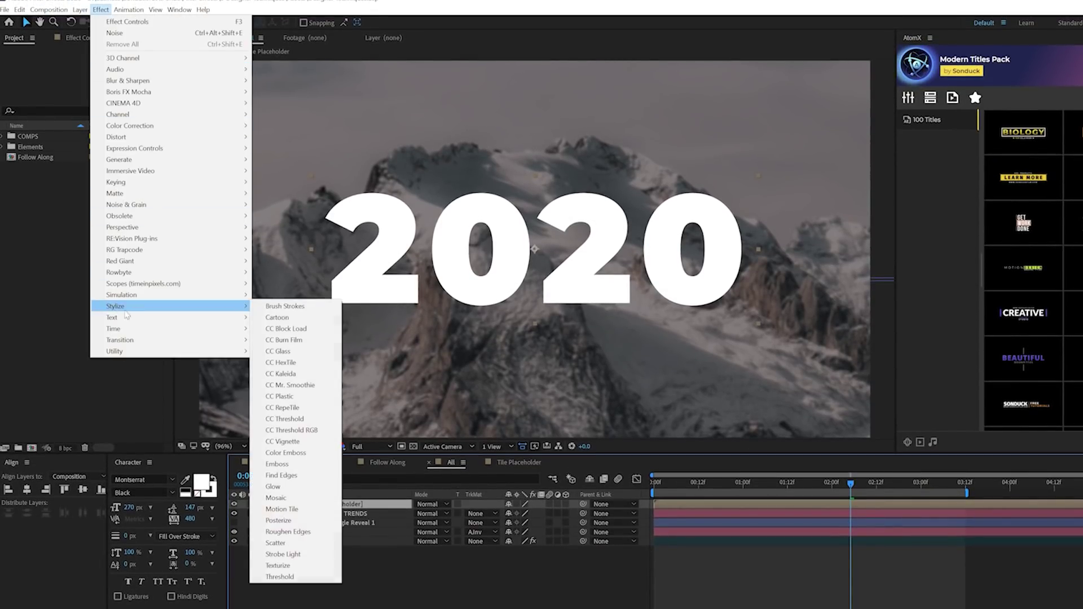
pyautogui.click(285, 510)
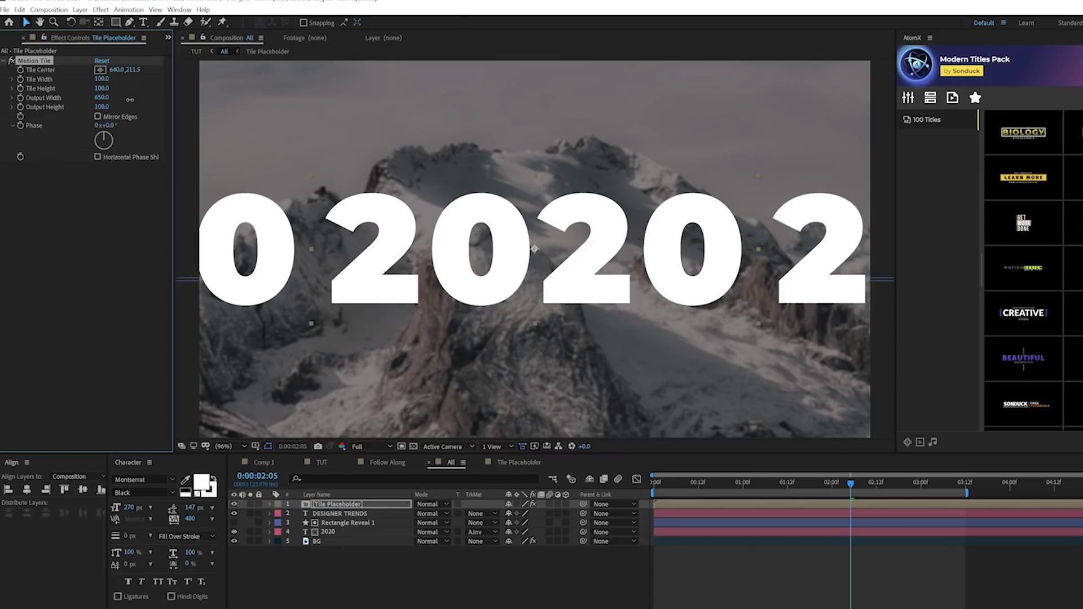
pyautogui.moveTo(99, 110); pyautogui.dragTo(116, 107)
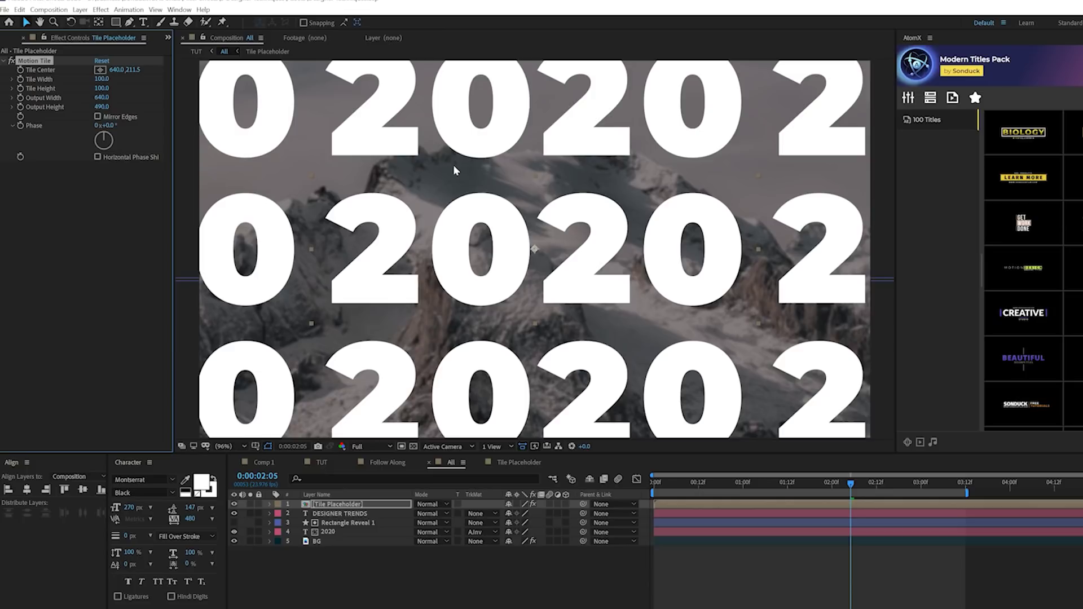
# Keyframe Motion Tile's Tile Center from 640, 211.5 at the start to 640, -159.5 at six seconds, and preview the movement
pyautogui.click(661, 485)
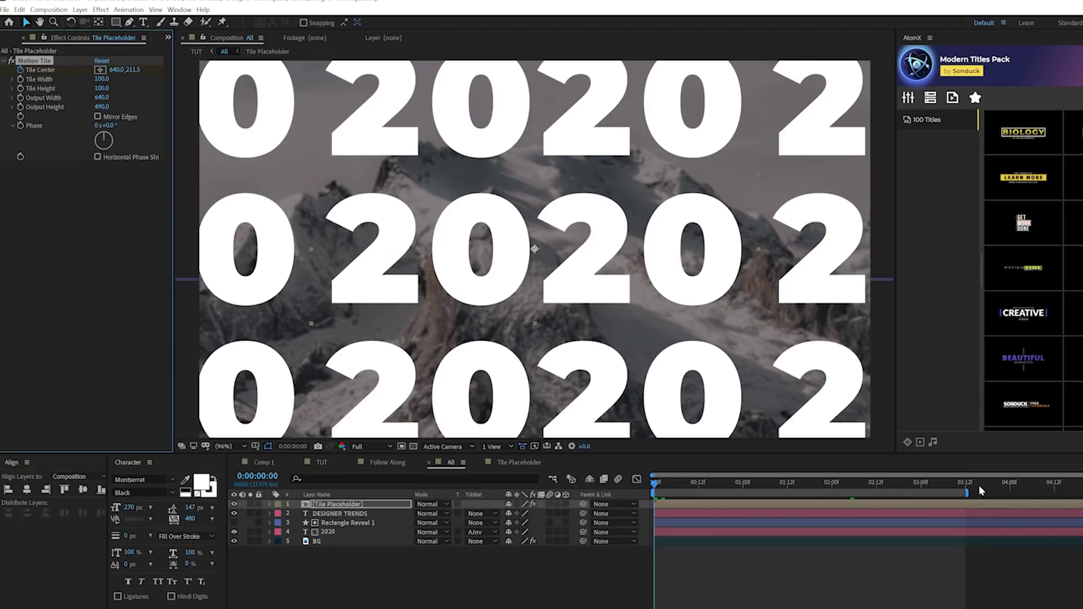
pyautogui.moveTo(979, 485); pyautogui.dragTo(1082, 484)
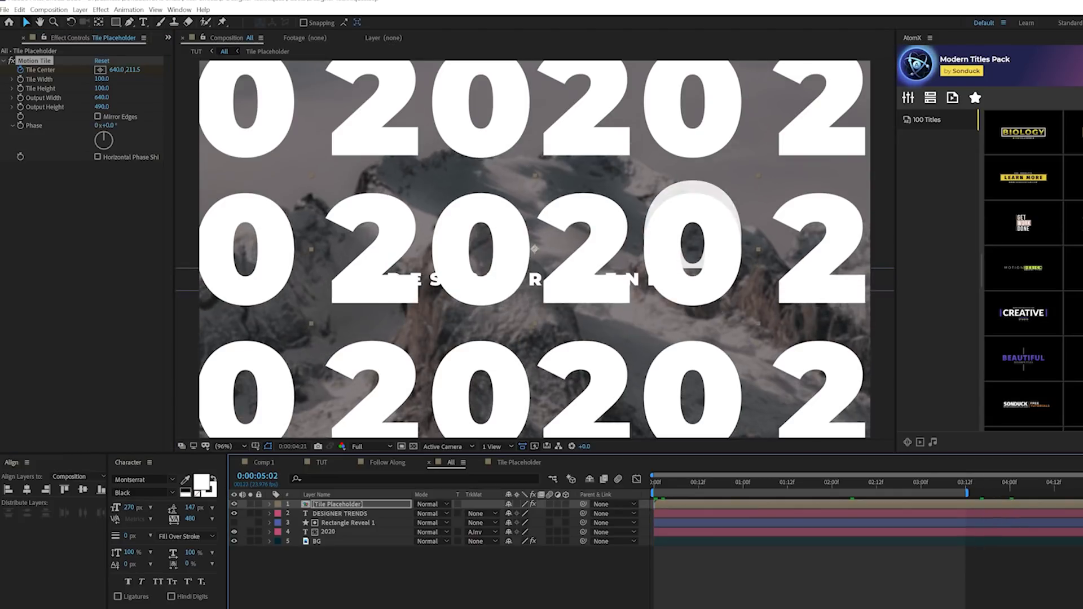
pyautogui.moveTo(134, 75); pyautogui.dragTo(55, 78)
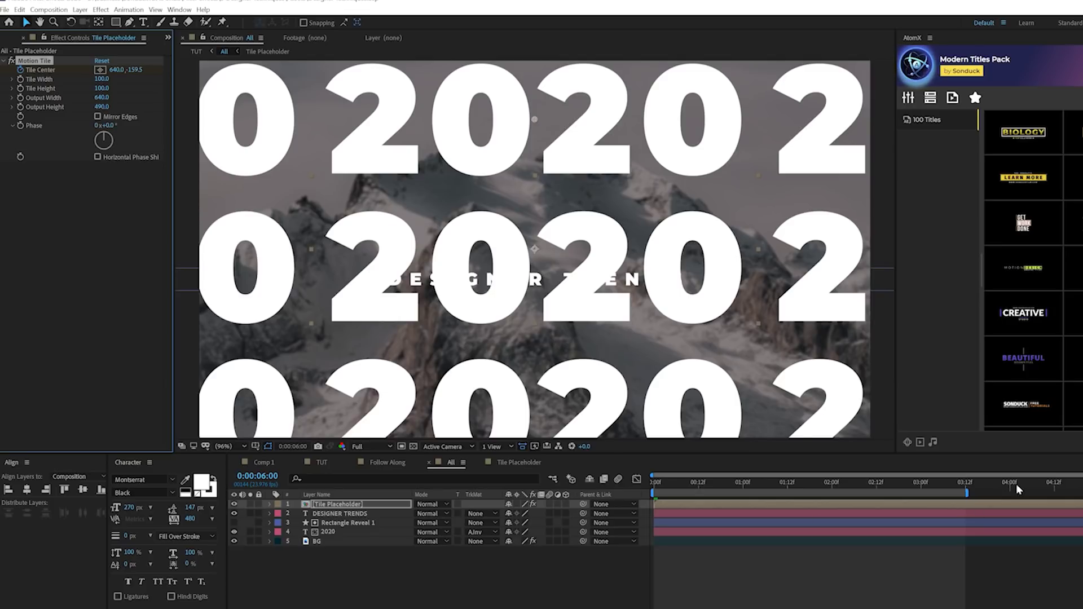
pyautogui.press('space')
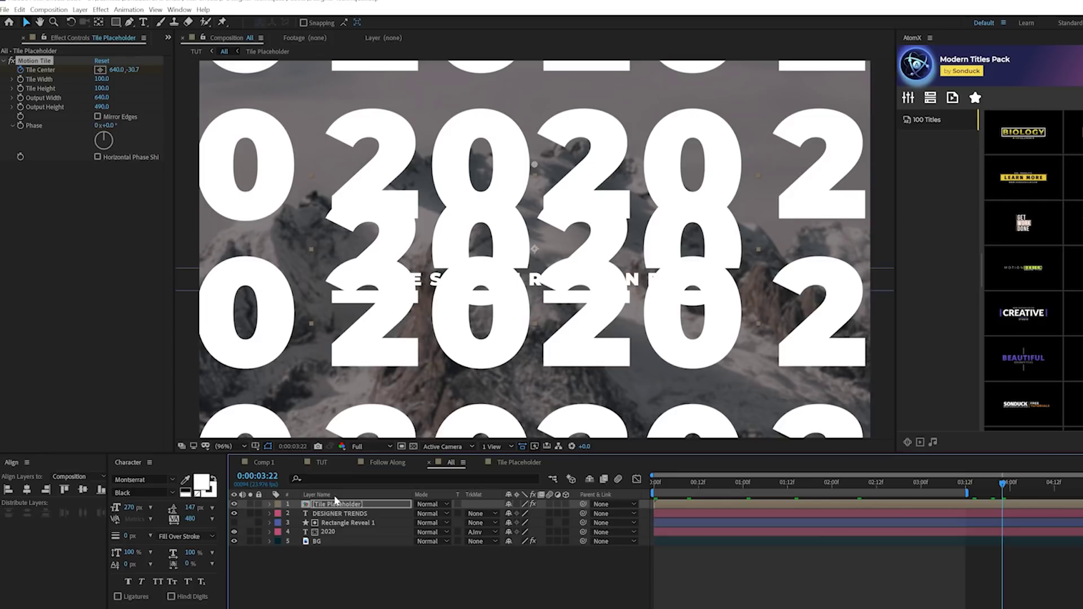
# Lower the Tile Placeholder layer's opacity to 11% and preview it behind the main 2020 title
pyautogui.click(336, 502)
pyautogui.press('t')
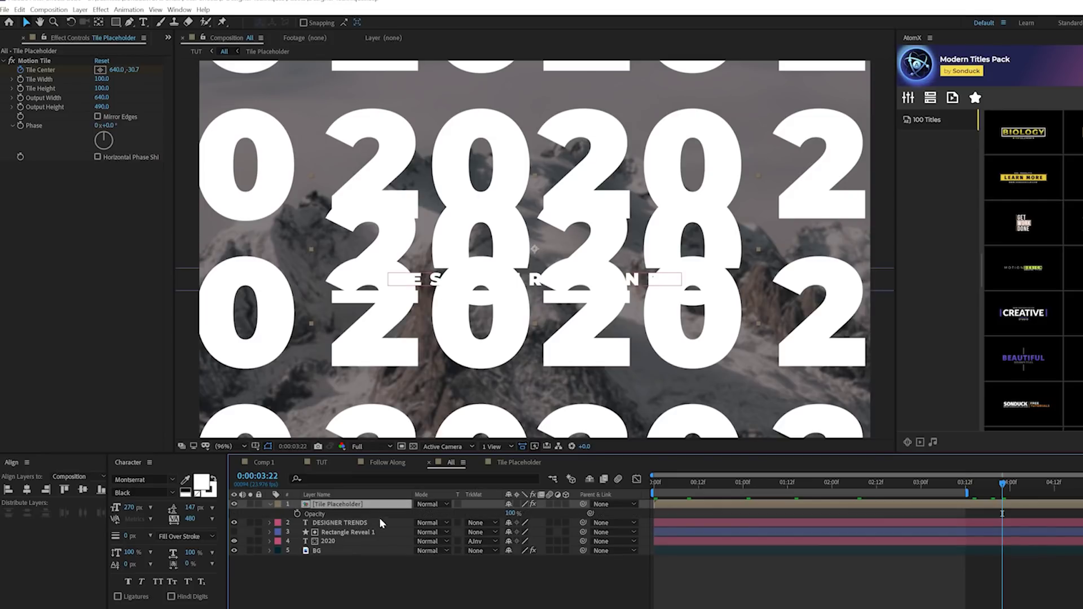
pyautogui.moveTo(510, 513); pyautogui.dragTo(466, 510)
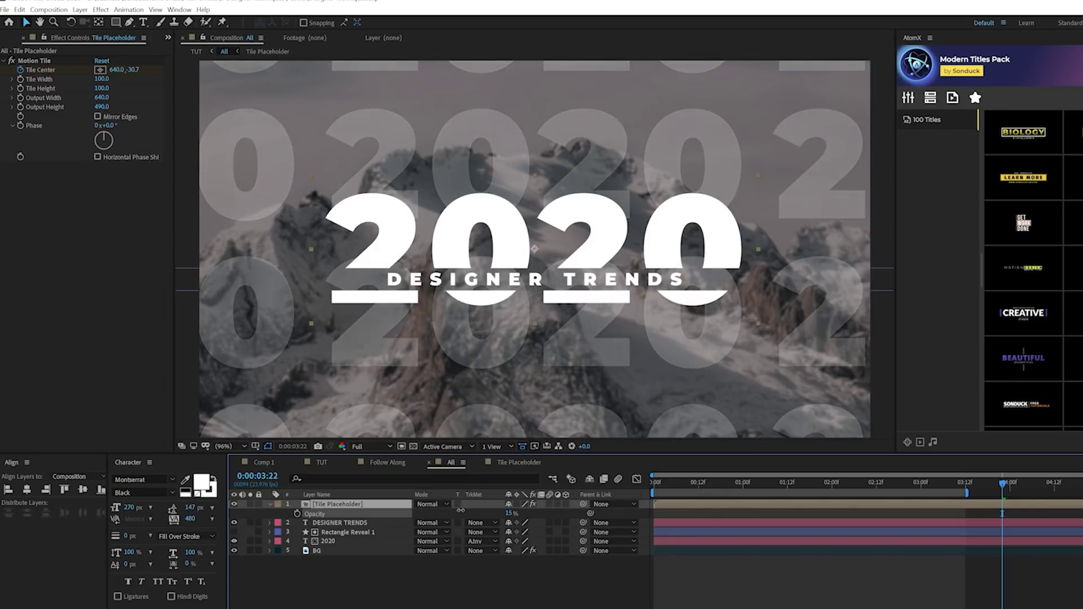
pyautogui.press('Return')
pyautogui.press('space')
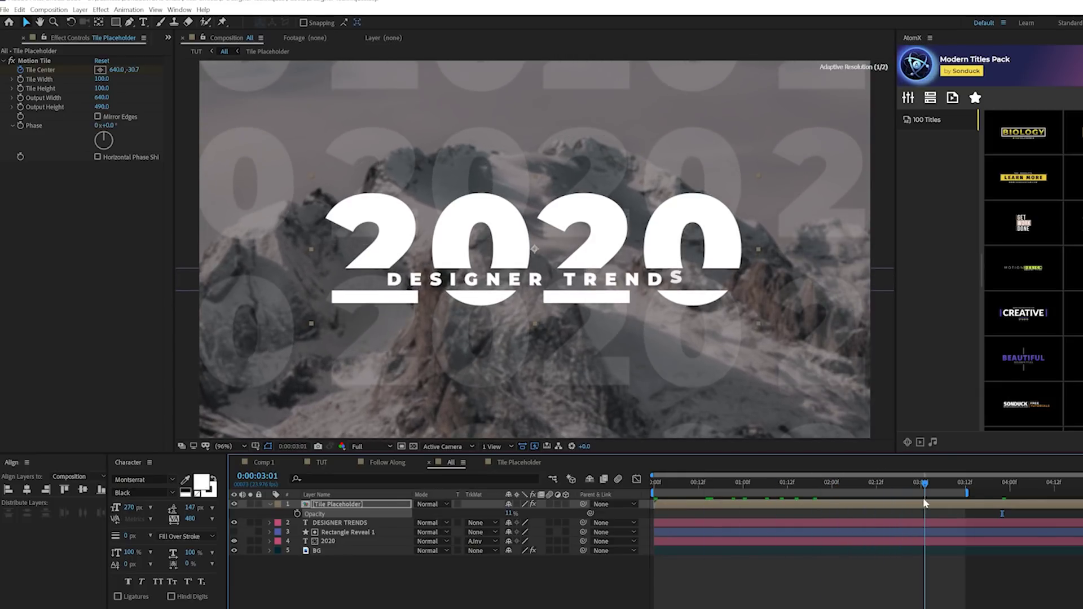
pyautogui.press('t')
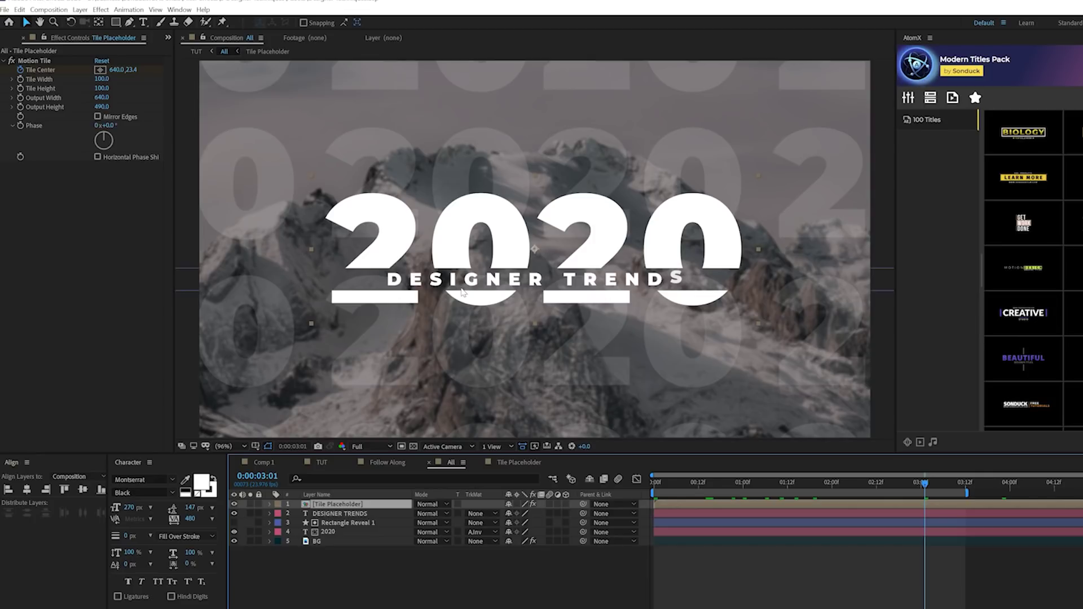
# Pre-compose the Tile Placeholder layer as Seamless, moving all attributes into the new composition
pyautogui.click(79, 10)
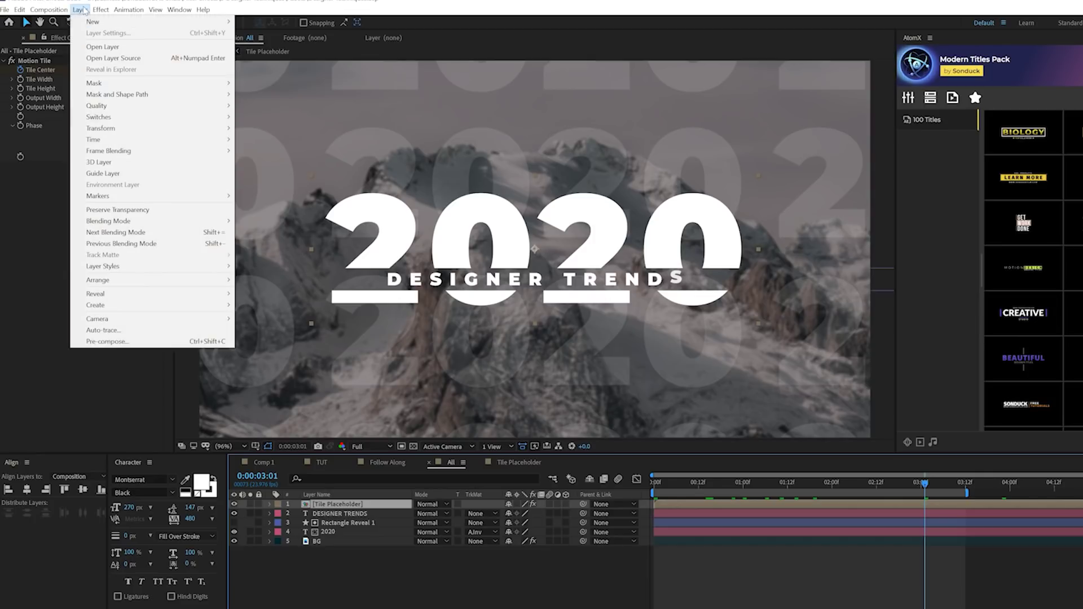
pyautogui.click(121, 342)
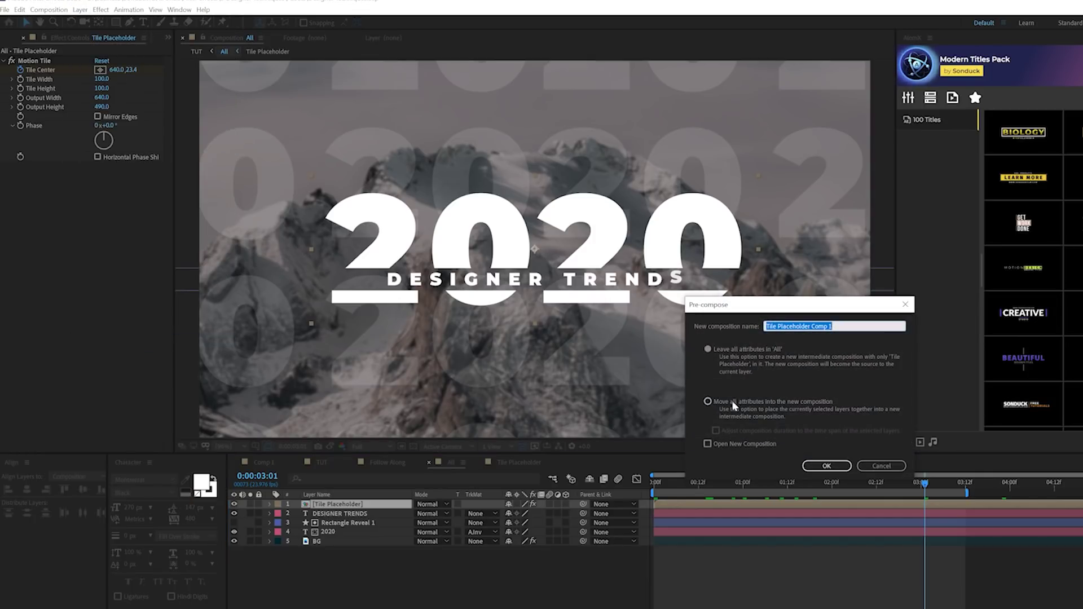
pyautogui.write('Sem')
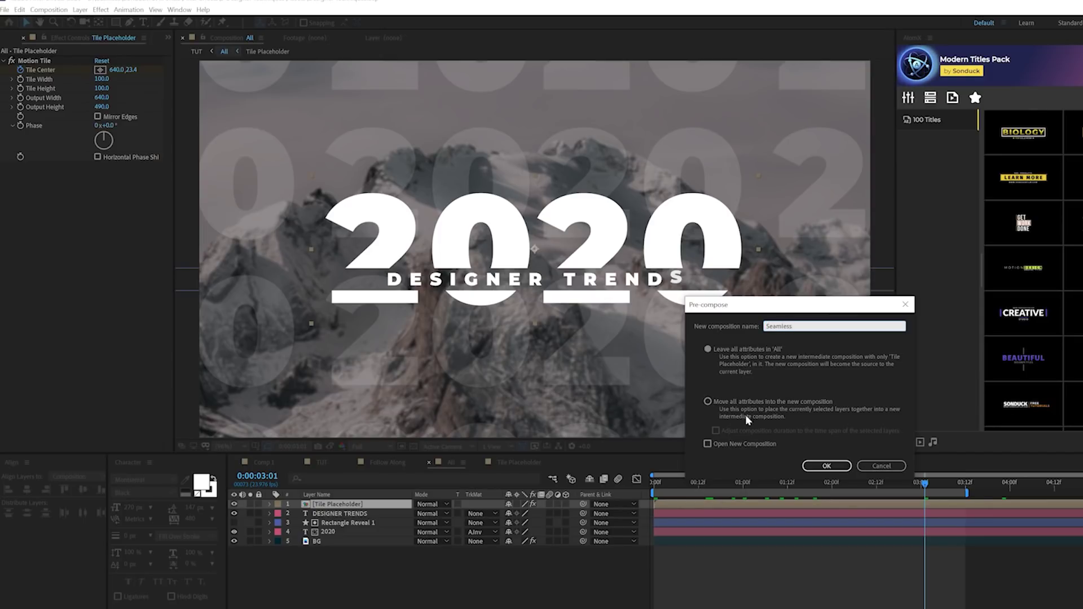
pyautogui.click(742, 402)
pyautogui.click(827, 466)
# Mask the Seamless layer with a rectangle around the main 2020 title, set the mask to Subtract, and preview the result
pyautogui.click(116, 22)
pyautogui.moveTo(304, 181)
pyautogui.mouseDown()
pyautogui.moveTo(716, 338)
pyautogui.moveTo(754, 331)
pyautogui.mouseUp()
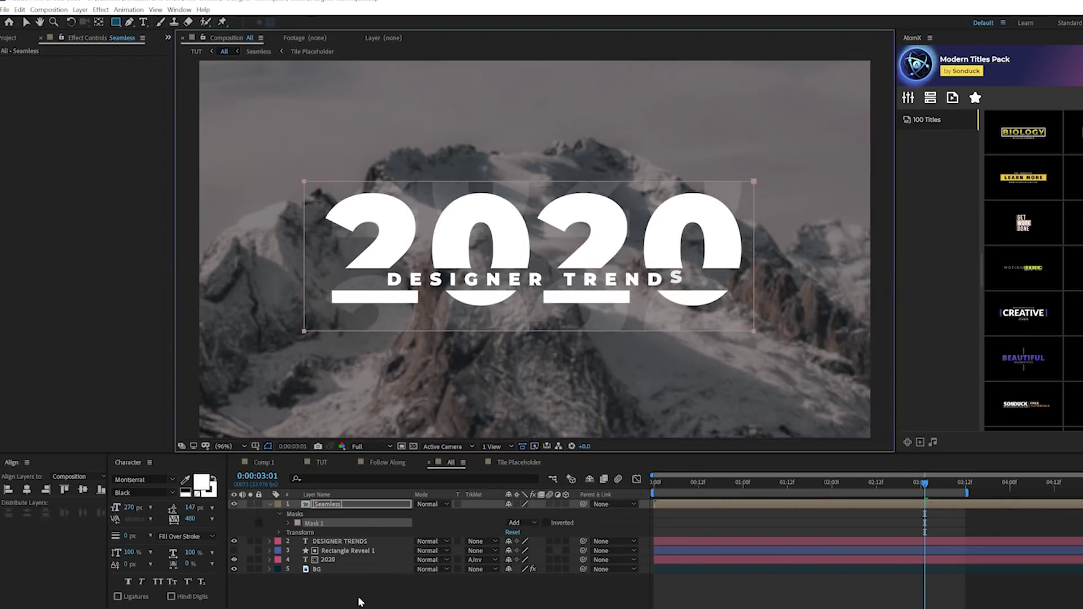
pyautogui.click(514, 523)
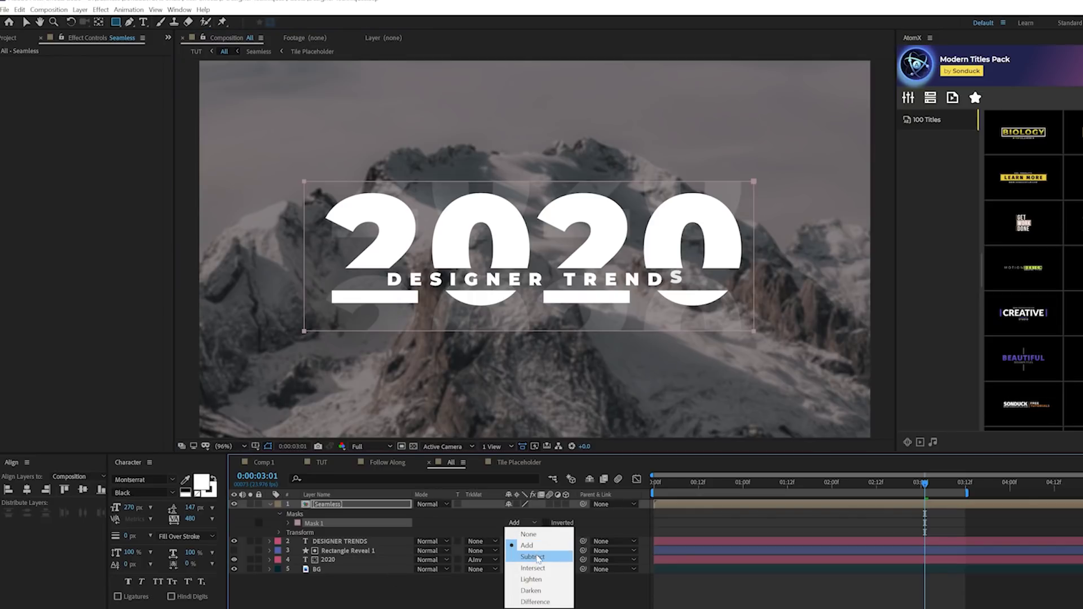
pyautogui.click(525, 556)
pyautogui.press('space')
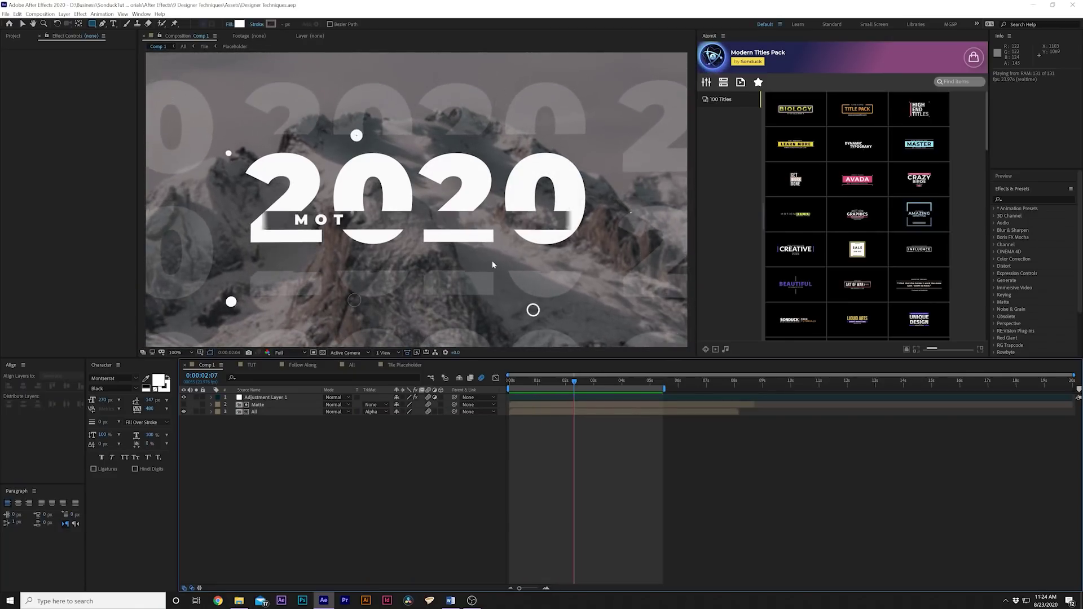
# In the All composition, draw a small white circle just above the first digit of the title and centre its anchor point
pyautogui.click(352, 365)
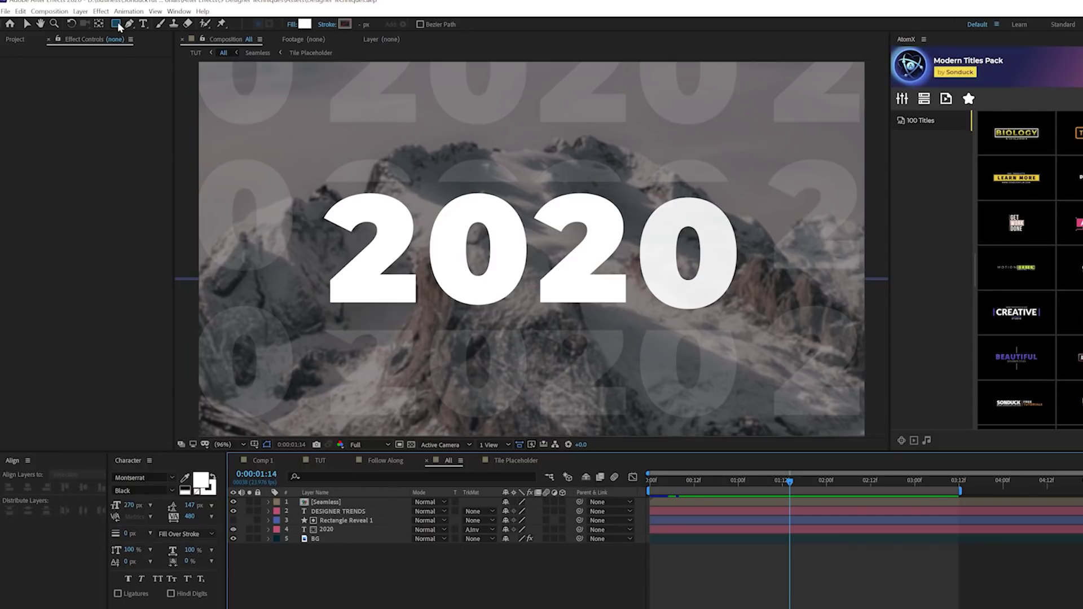
pyautogui.moveTo(116, 24); pyautogui.dragTo(146, 49)
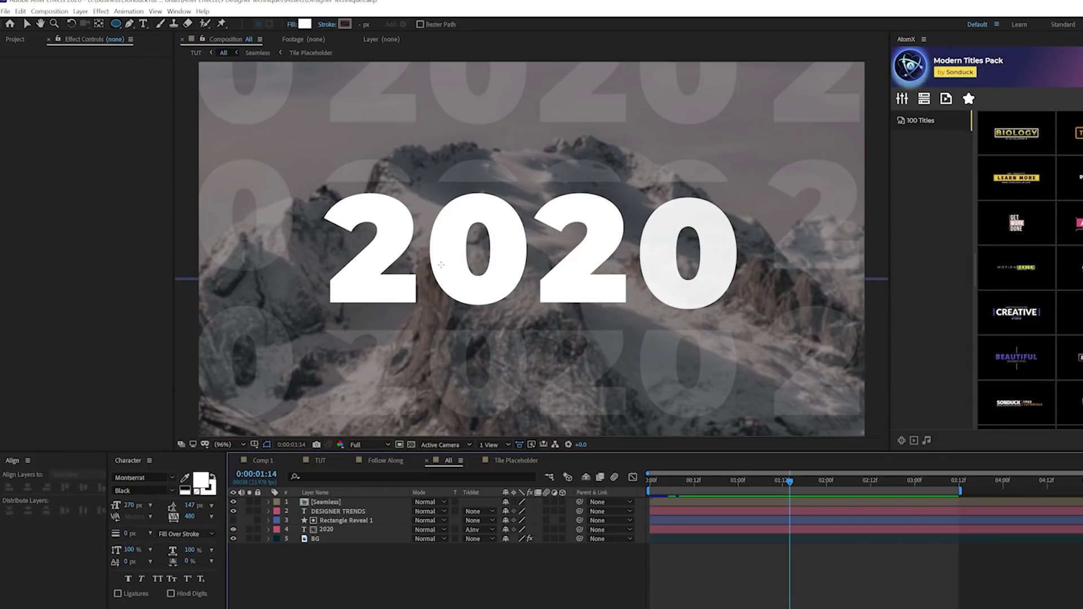
pyautogui.moveTo(306, 170); pyautogui.dragTo(326, 191)
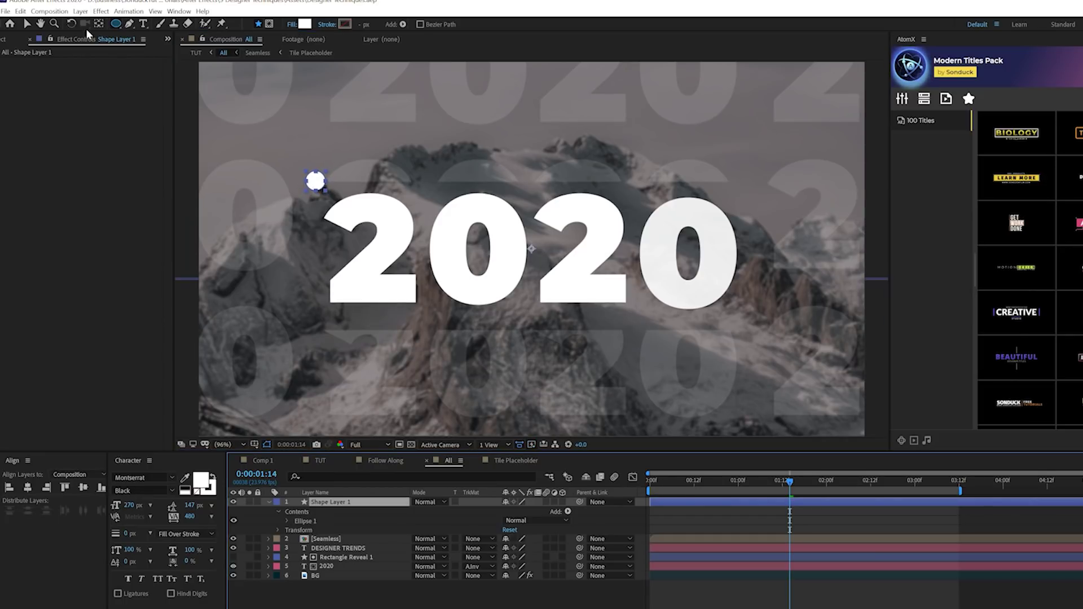
pyautogui.press('v')
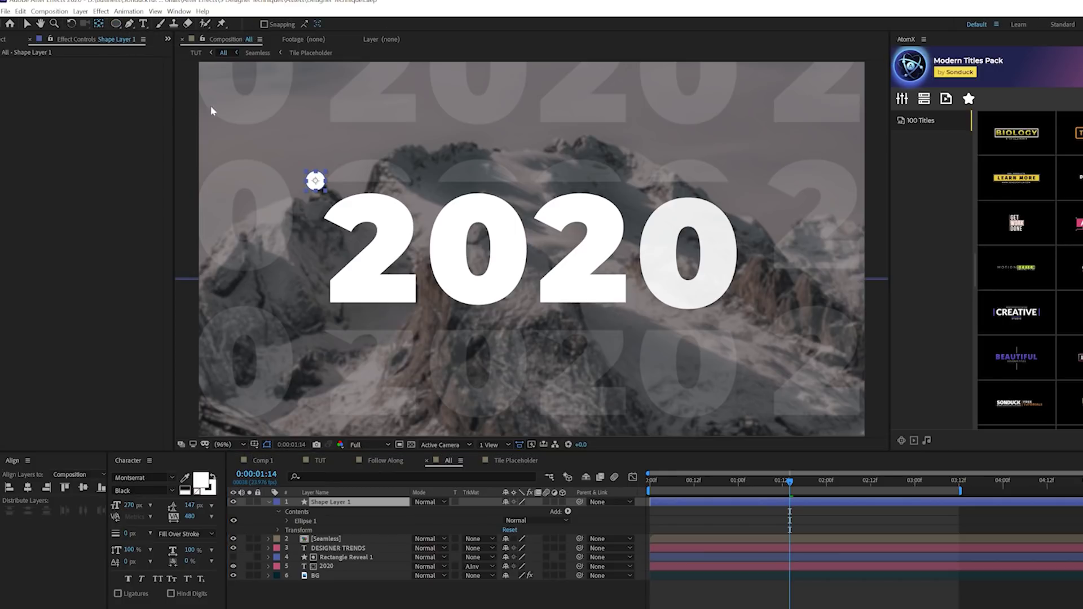
pyautogui.click(26, 24)
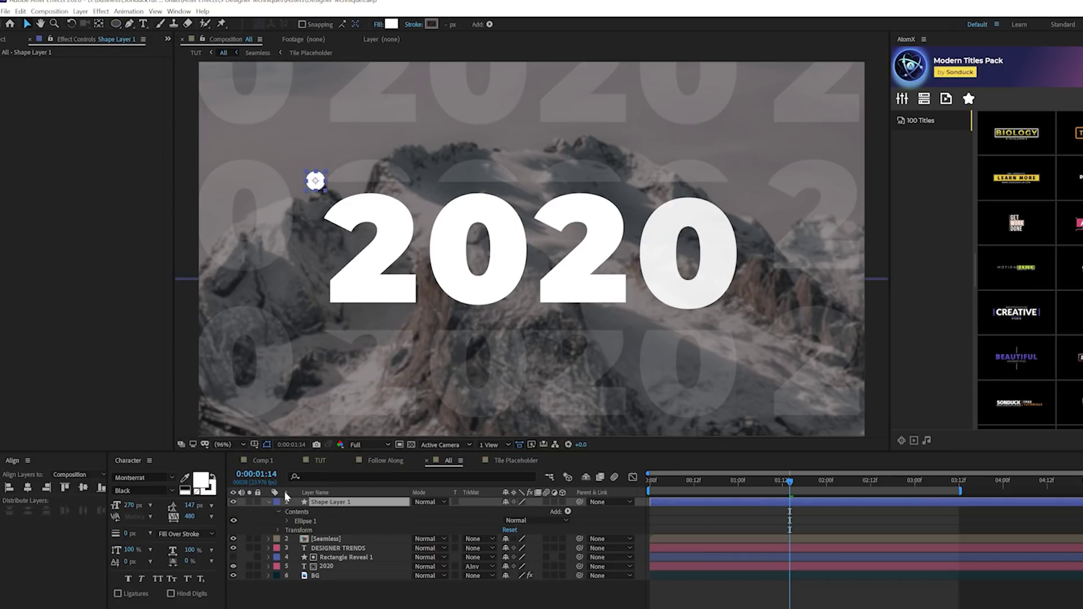
# Keyframe Ellipse 1's transform scale from 0% at the start to 100% at 0:00:00:20, with eased keyframes
pyautogui.click(288, 522)
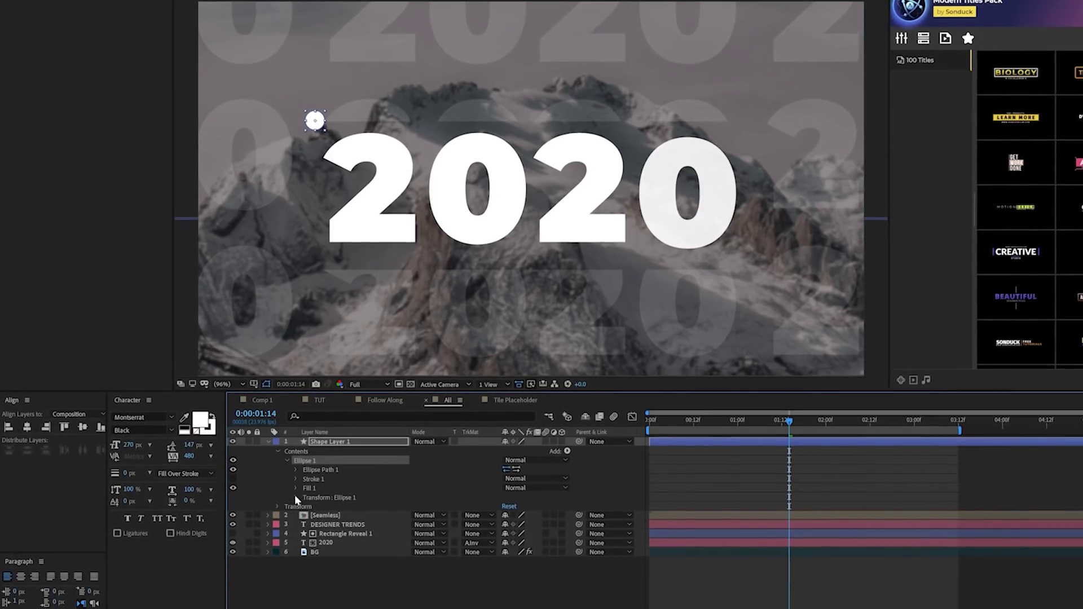
pyautogui.click(296, 558)
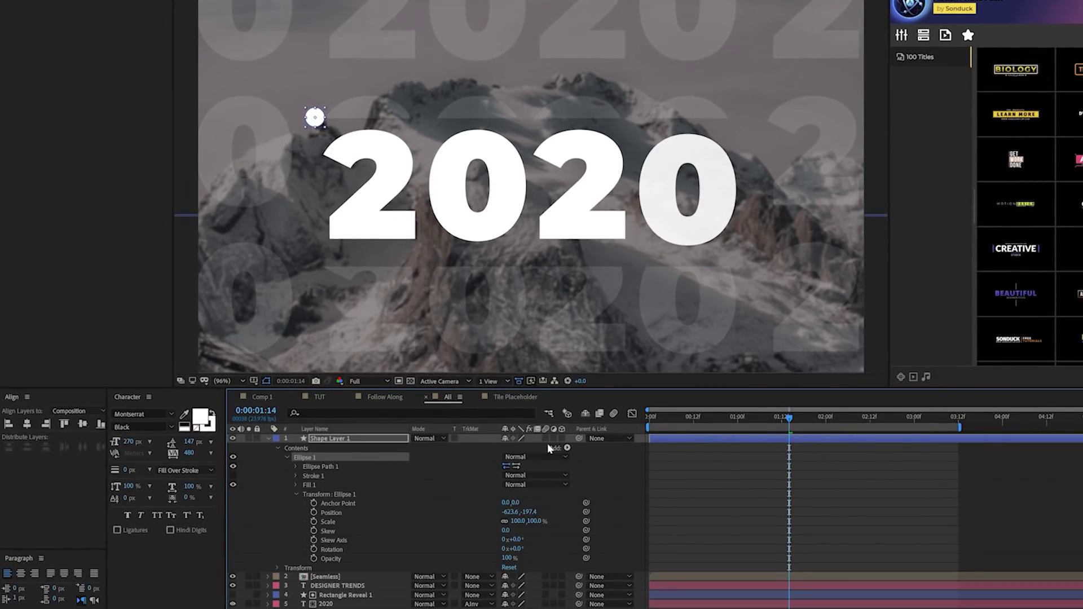
pyautogui.moveTo(672, 419); pyautogui.dragTo(625, 424)
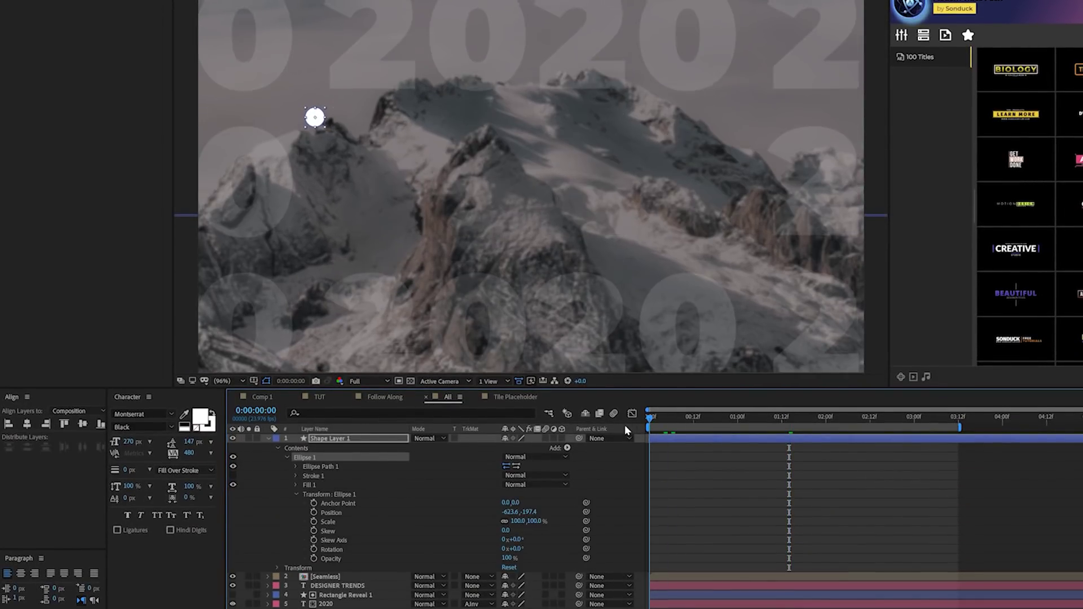
pyautogui.click(313, 521)
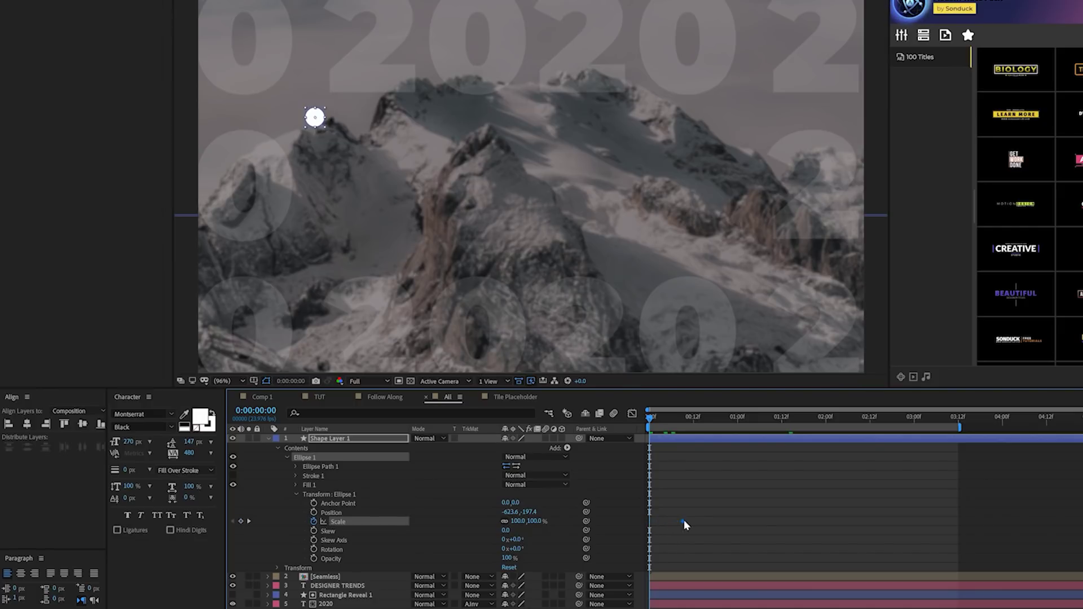
pyautogui.moveTo(685, 525); pyautogui.dragTo(694, 525)
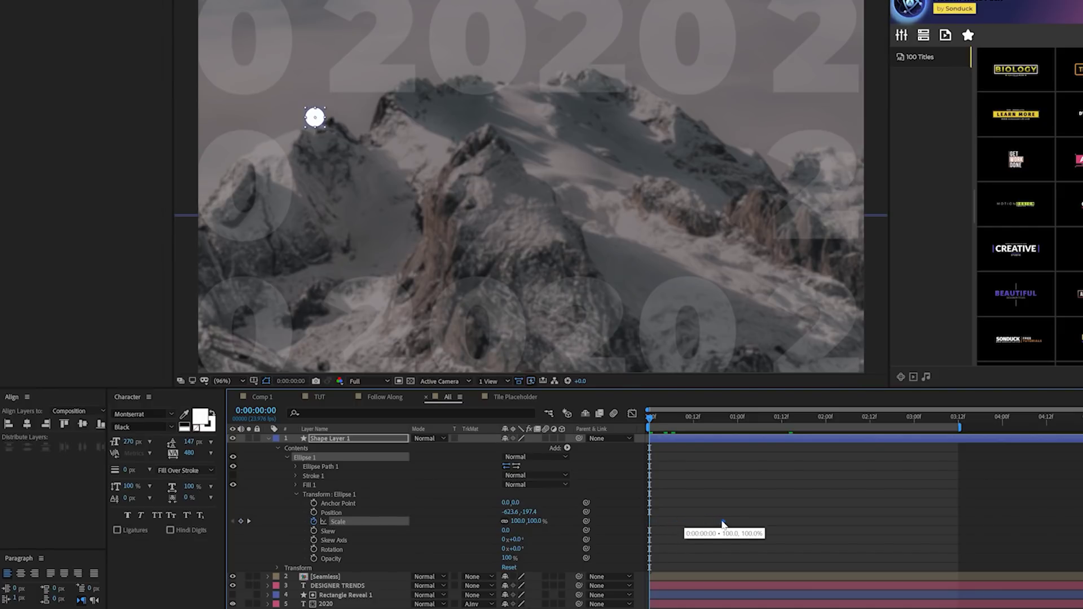
pyautogui.moveTo(723, 524); pyautogui.dragTo(724, 523)
pyautogui.click(518, 522)
pyautogui.moveTo(785, 488); pyautogui.dragTo(597, 547)
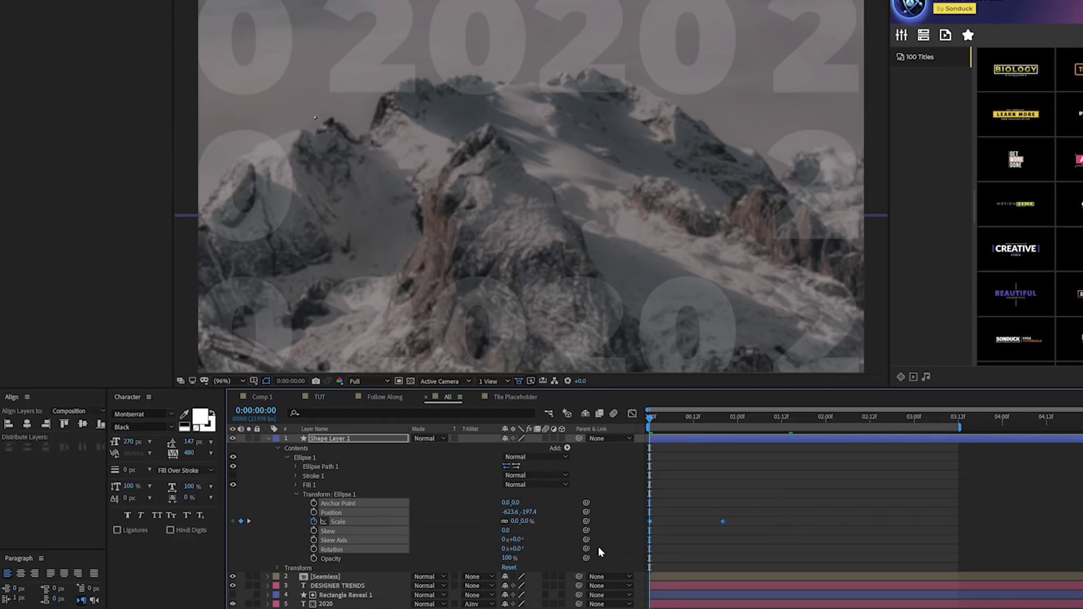
pyautogui.moveTo(653, 418); pyautogui.dragTo(723, 417)
pyautogui.click(738, 493)
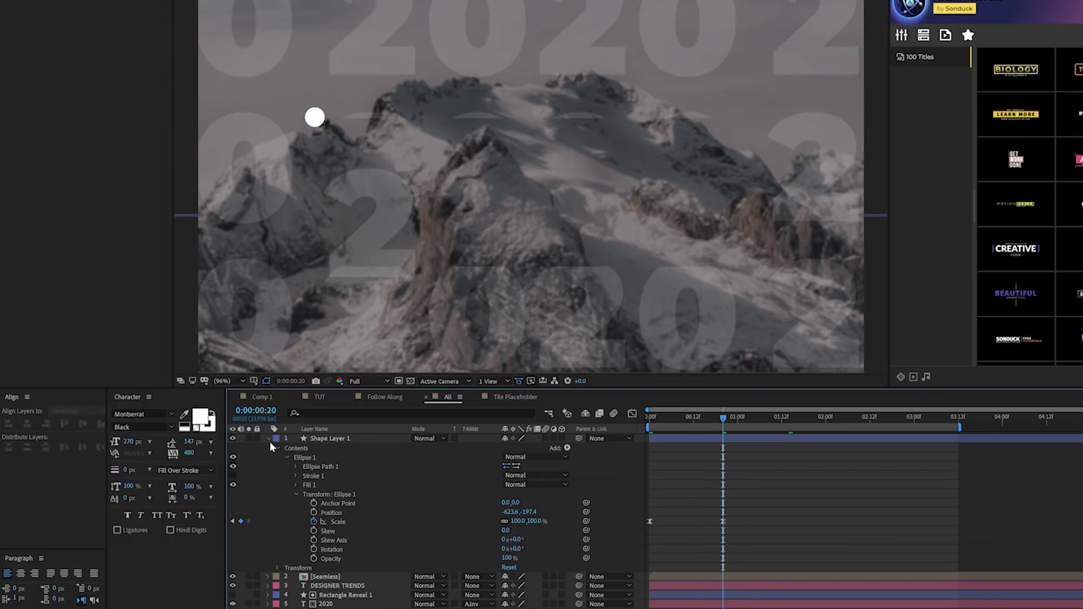
# Duplicate the animated Ellipse 1 group within Shape Layer 1
pyautogui.click(287, 457)
pyautogui.click(350, 458)
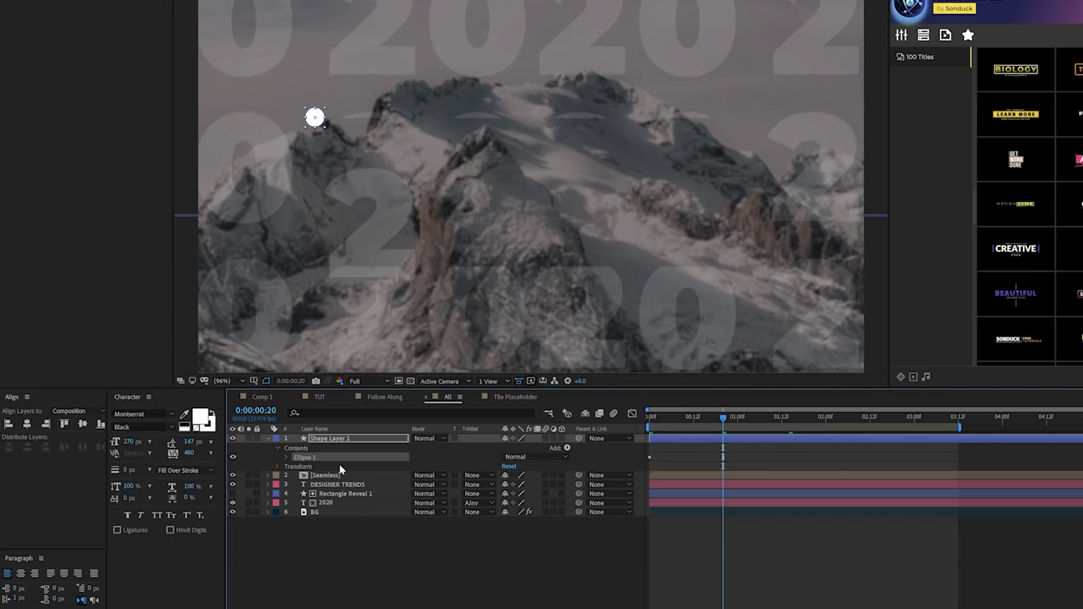
pyautogui.hotkey('ctrl', 'd')
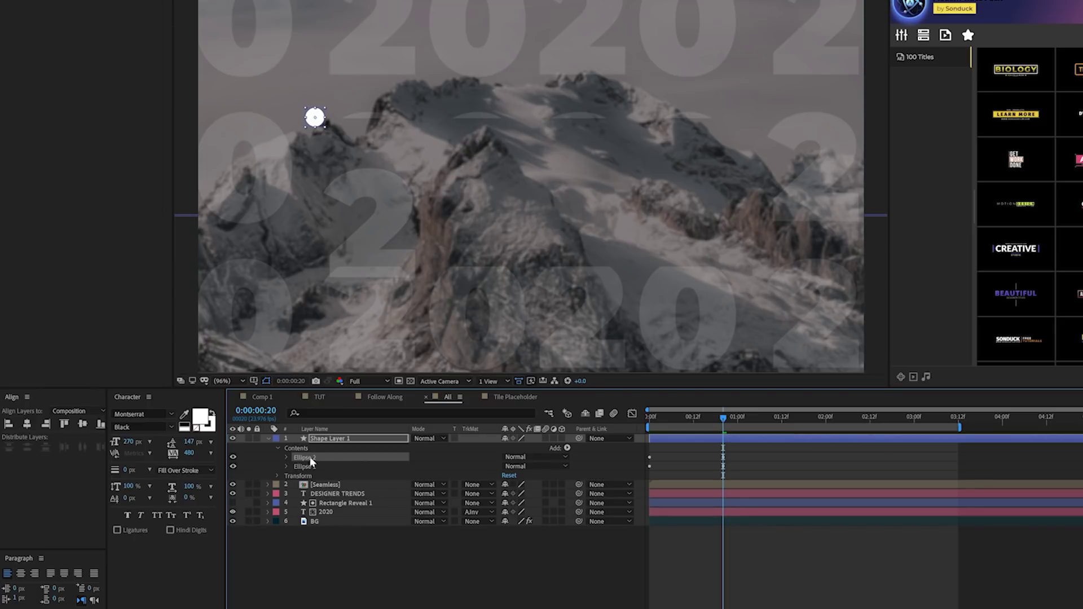
# Add Merge Paths to Shape Layer 1's contents and set its mode to Subtract
pyautogui.click(298, 448)
pyautogui.click(567, 449)
pyautogui.click(485, 545)
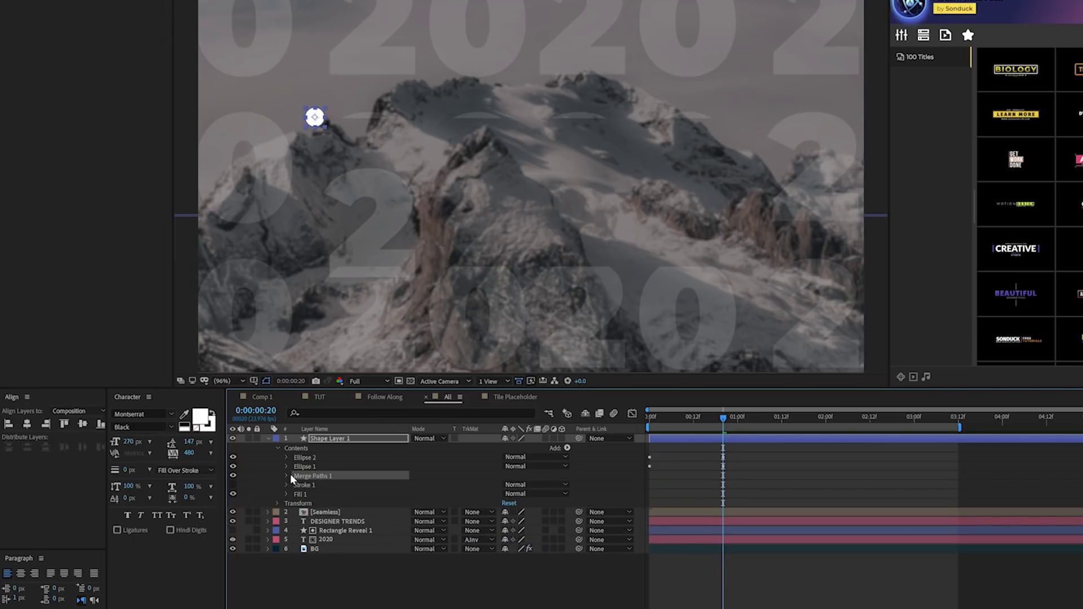
pyautogui.click(287, 475)
pyautogui.click(536, 485)
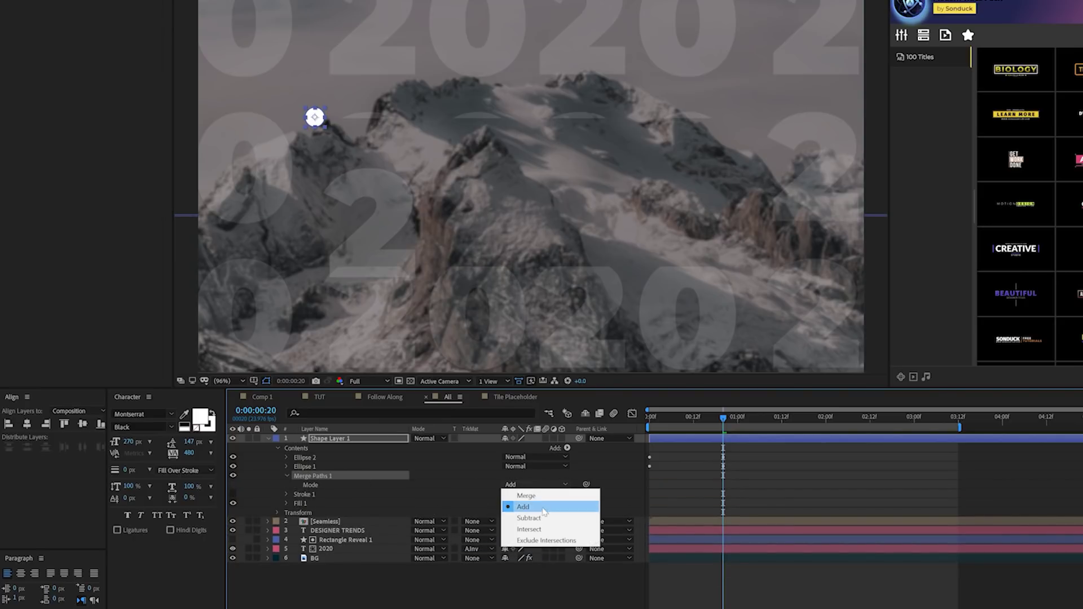
pyautogui.click(553, 518)
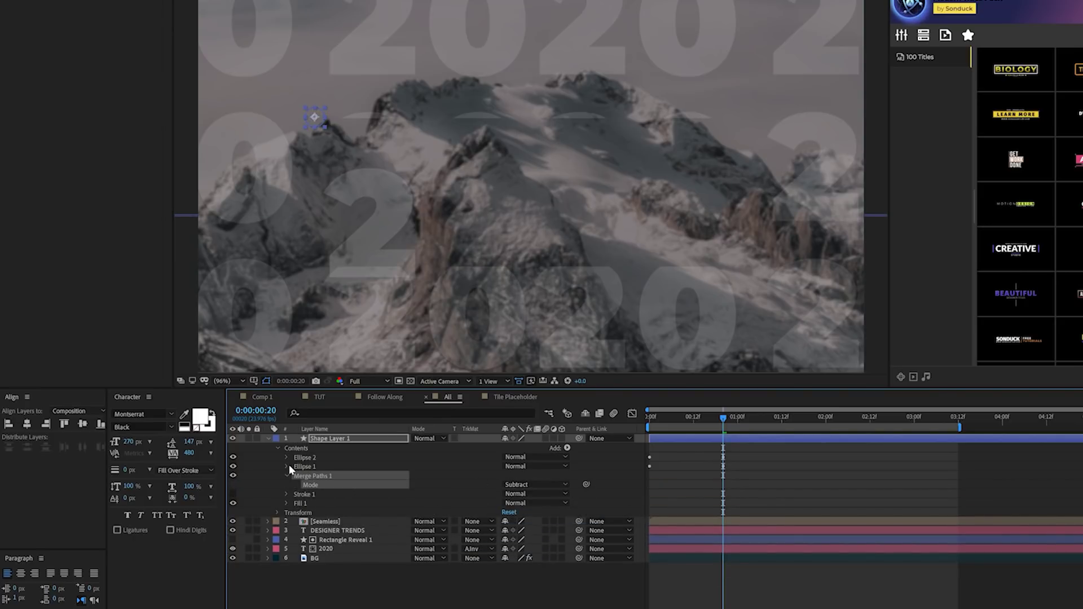
# Reveal the scale keyframes of both ellipses and delay Ellipse 1's pair relative to Ellipse 2's
pyautogui.press('u')
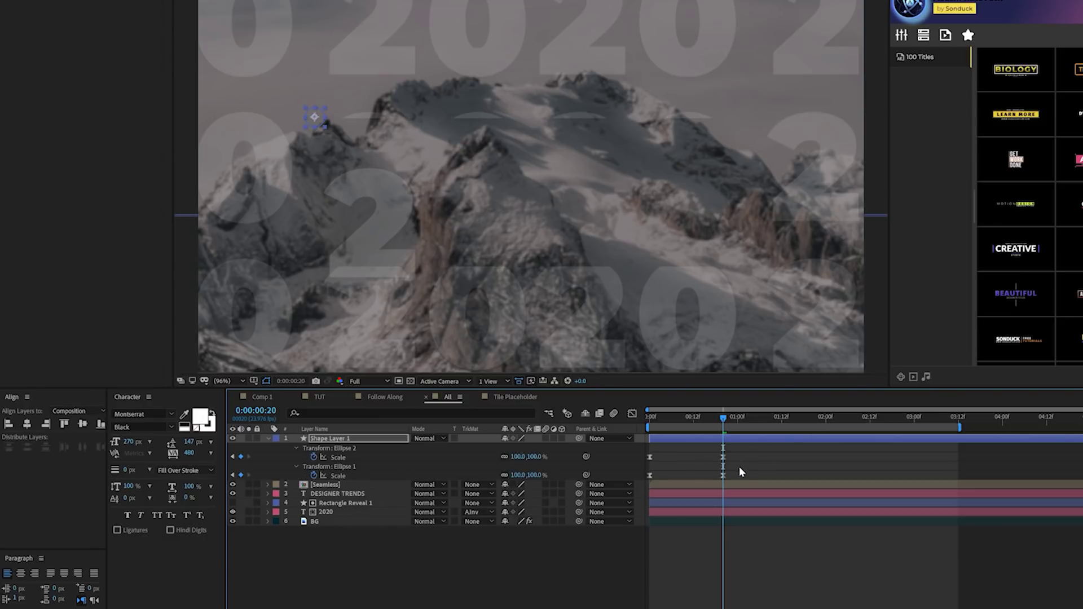
pyautogui.moveTo(639, 481); pyautogui.dragTo(698, 475)
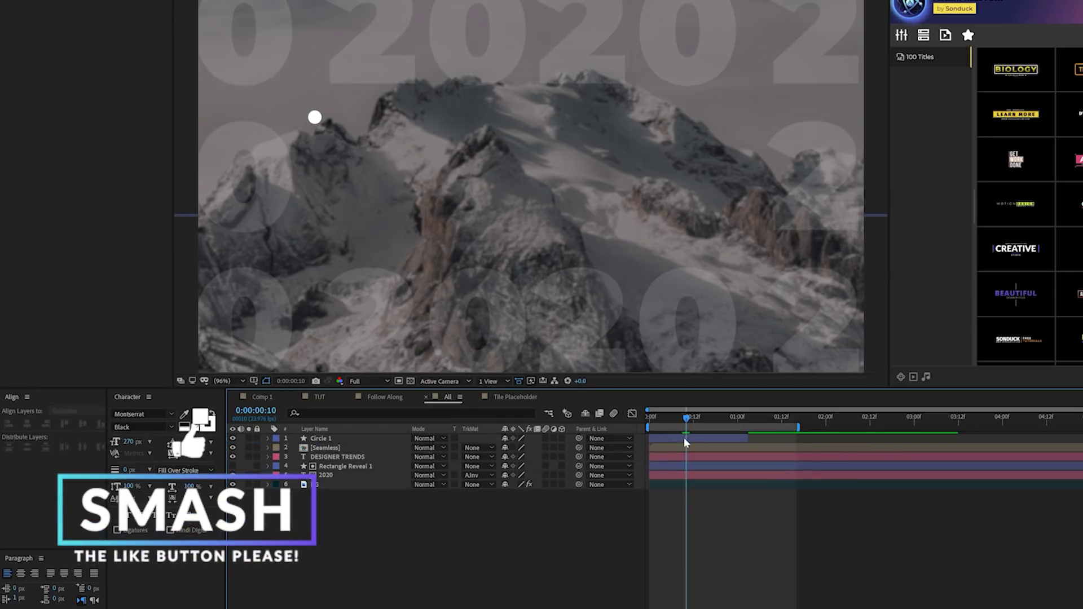
# Duplicate the Circle 1 layer repeatedly and scatter the copies around the title area
pyautogui.click(683, 438)
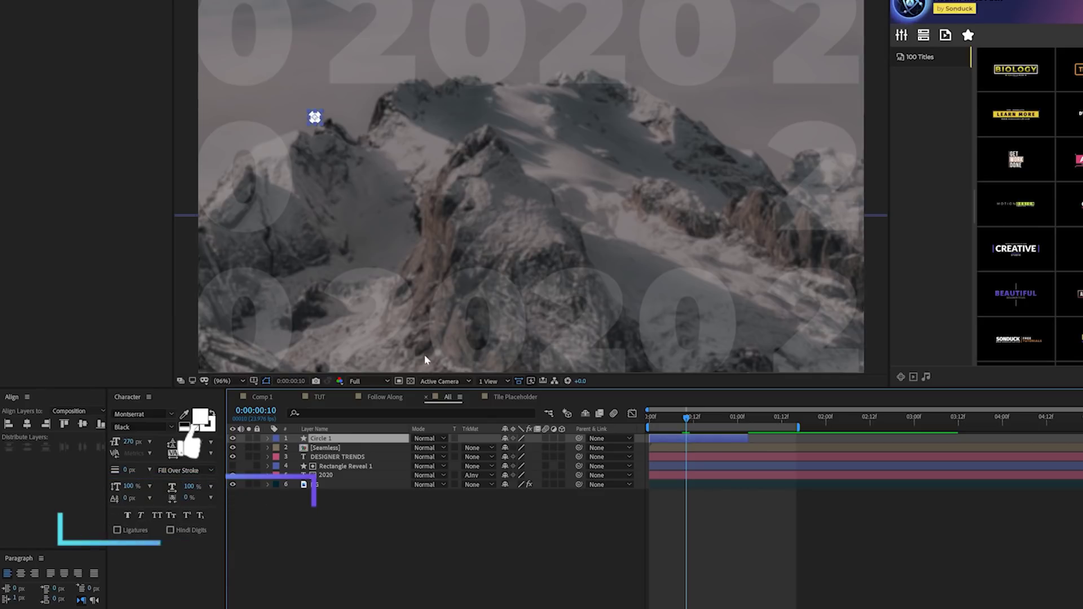
pyautogui.hotkey('ctrl', 'd')
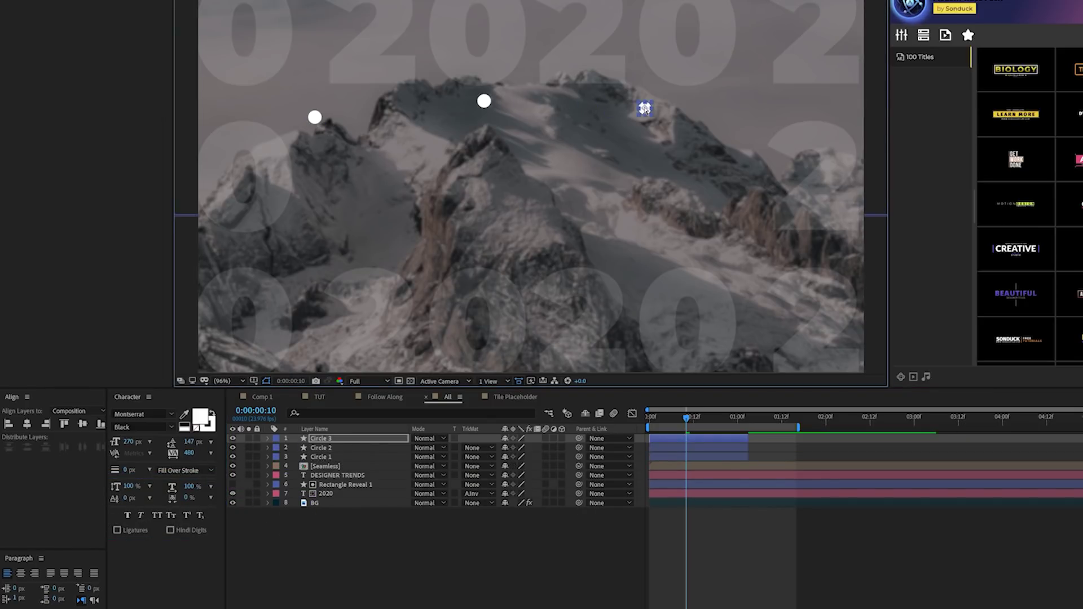
pyautogui.hotkey('ctrl', 'd')
pyautogui.moveTo(732, 159); pyautogui.dragTo(733, 161)
pyautogui.hotkey('ctrl', 'd')
pyautogui.hotkey('ctrl', 'd')
pyautogui.moveTo(687, 234); pyautogui.dragTo(382, 290)
pyautogui.hotkey('ctrl', 'd')
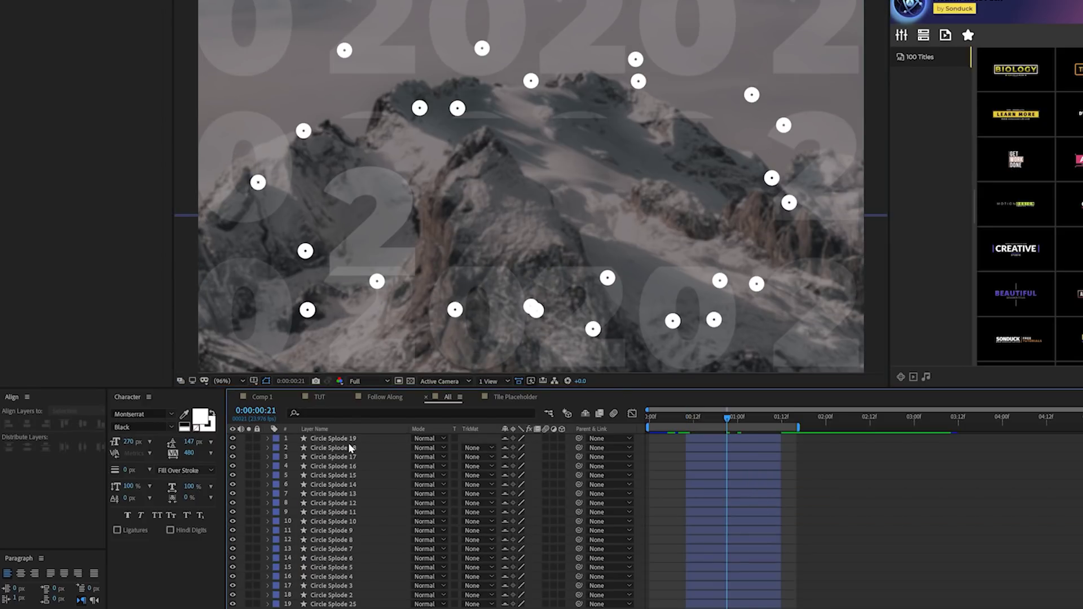
# Offset the Circle Splode layers to varied start times in the timeline so their bursts are staggered
pyautogui.click(350, 439)
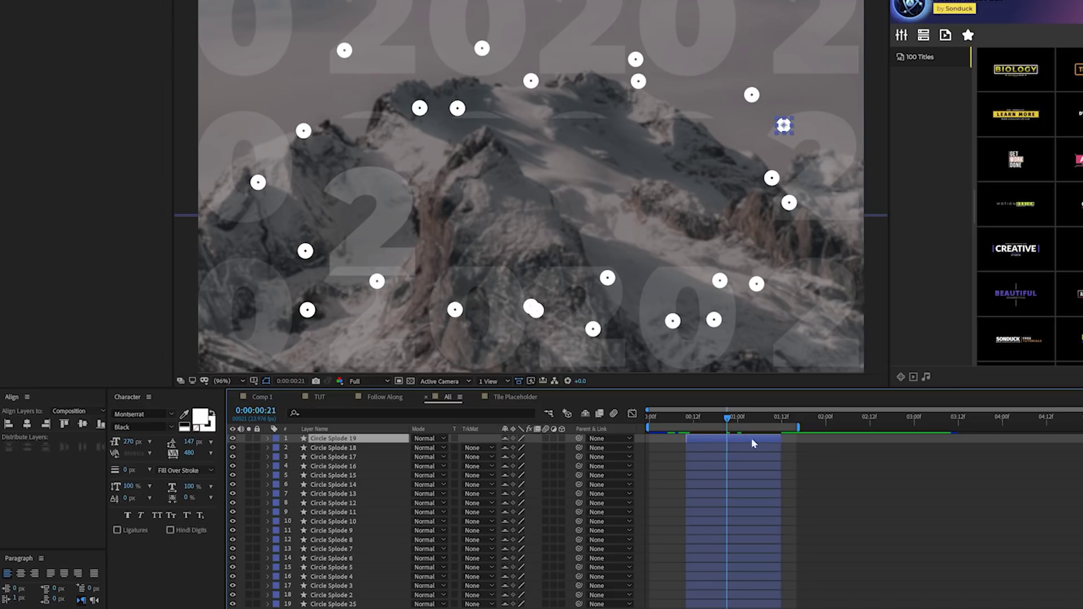
pyautogui.moveTo(722, 450); pyautogui.dragTo(776, 457)
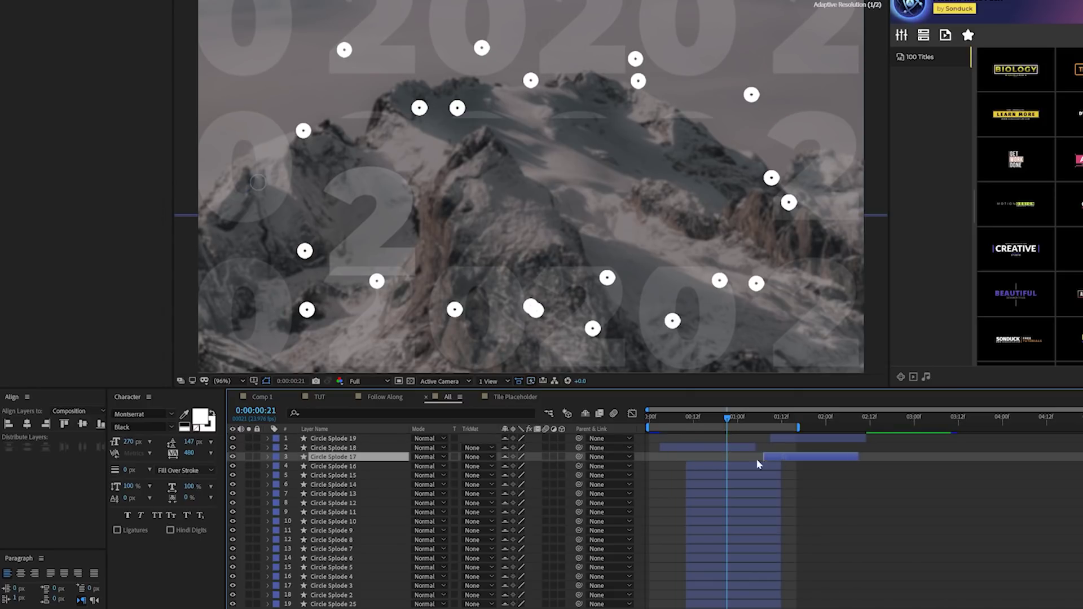
pyautogui.click(705, 466)
pyautogui.moveTo(707, 468); pyautogui.dragTo(850, 479)
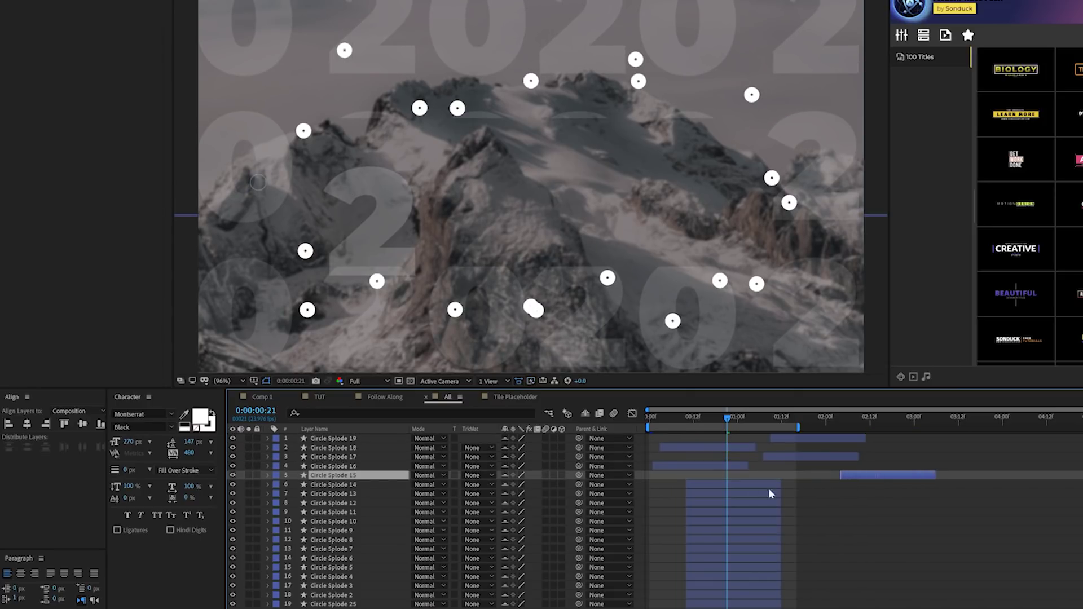
pyautogui.moveTo(778, 485); pyautogui.dragTo(834, 485)
pyautogui.moveTo(733, 494); pyautogui.dragTo(848, 503)
pyautogui.moveTo(744, 512); pyautogui.dragTo(727, 512)
pyautogui.click(773, 521)
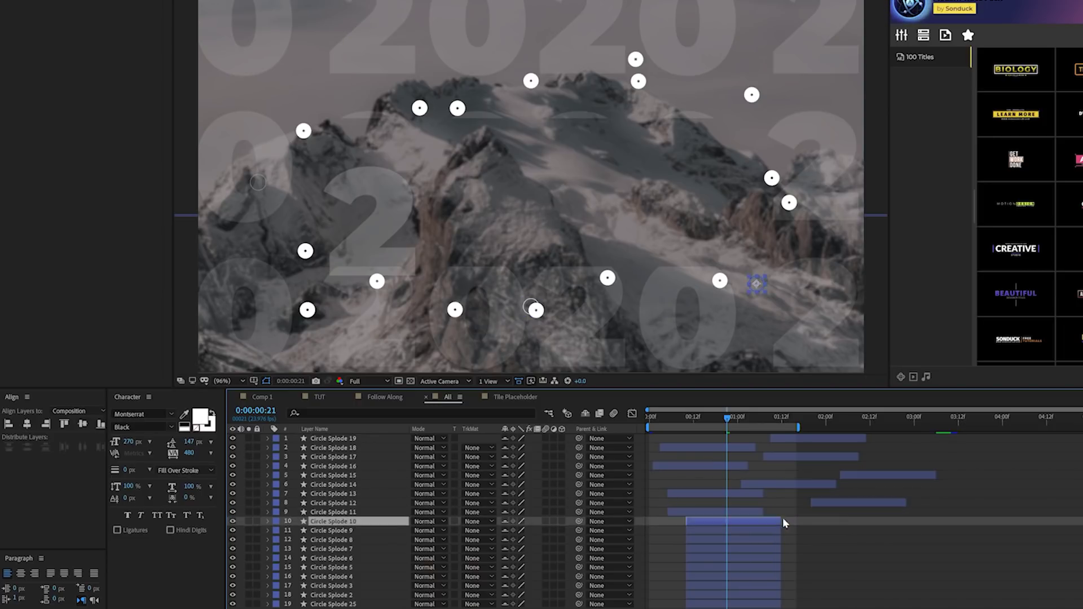
pyautogui.click(731, 531)
pyautogui.moveTo(740, 539); pyautogui.dragTo(828, 536)
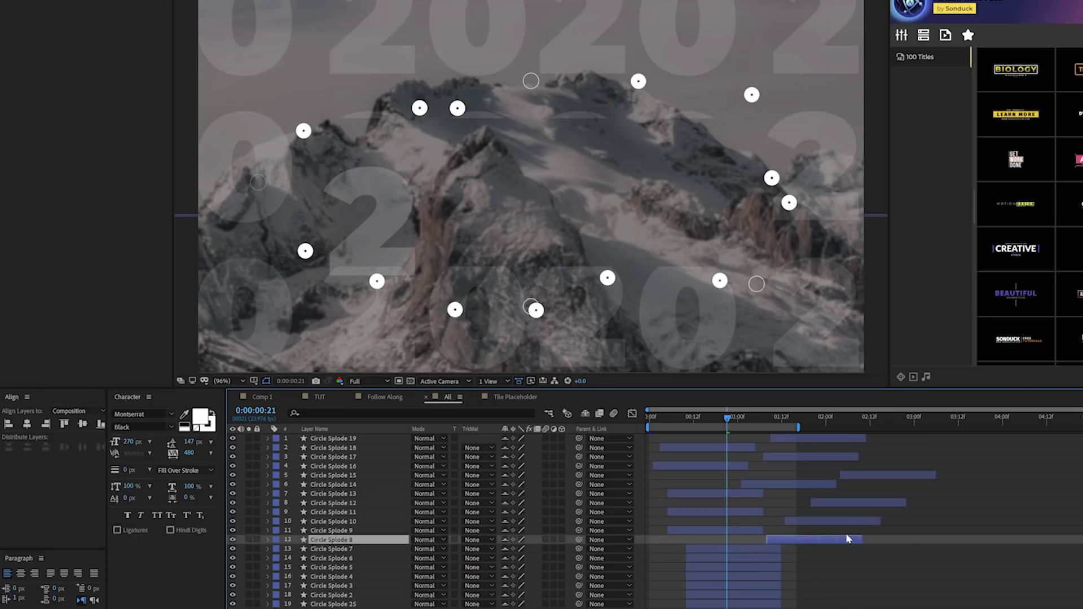
pyautogui.moveTo(740, 550); pyautogui.dragTo(833, 564)
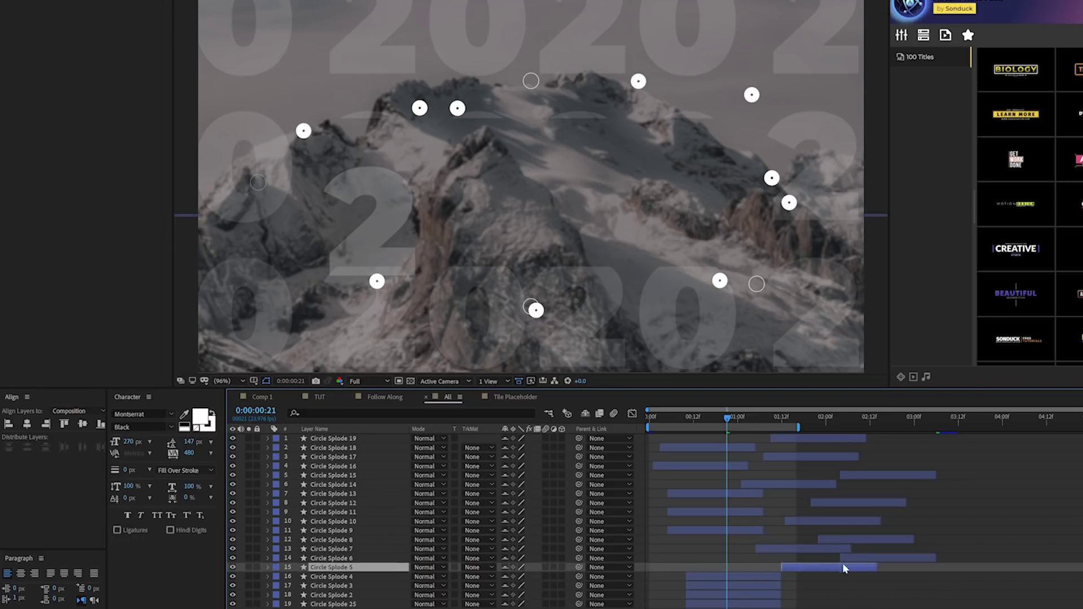
pyautogui.moveTo(759, 575); pyautogui.dragTo(836, 580)
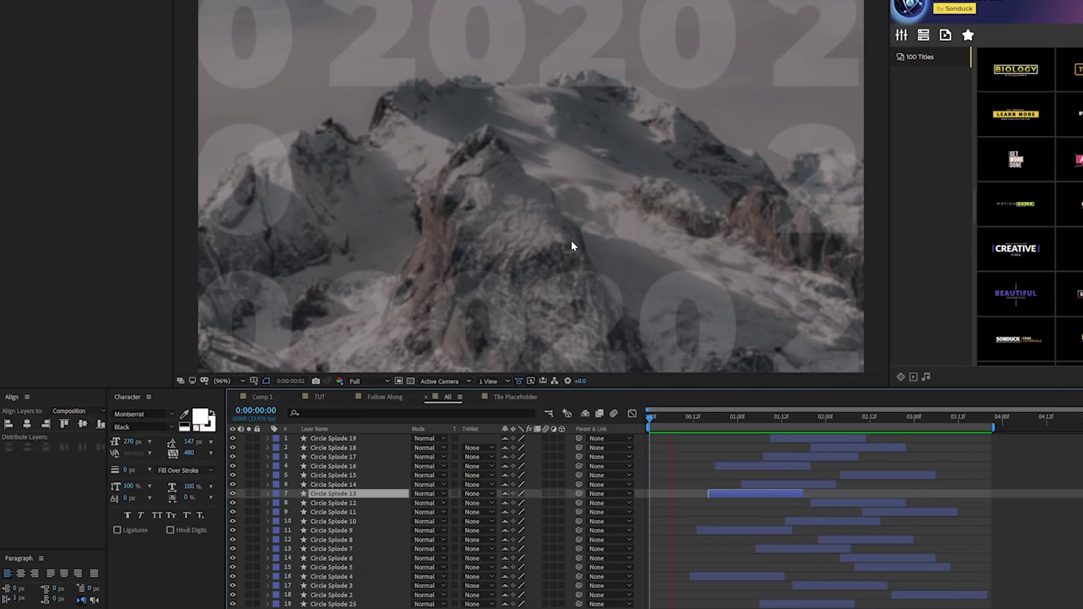
# Close the All composition and add a new adjustment layer above the other layers in the TUT composition
pyautogui.click(426, 396)
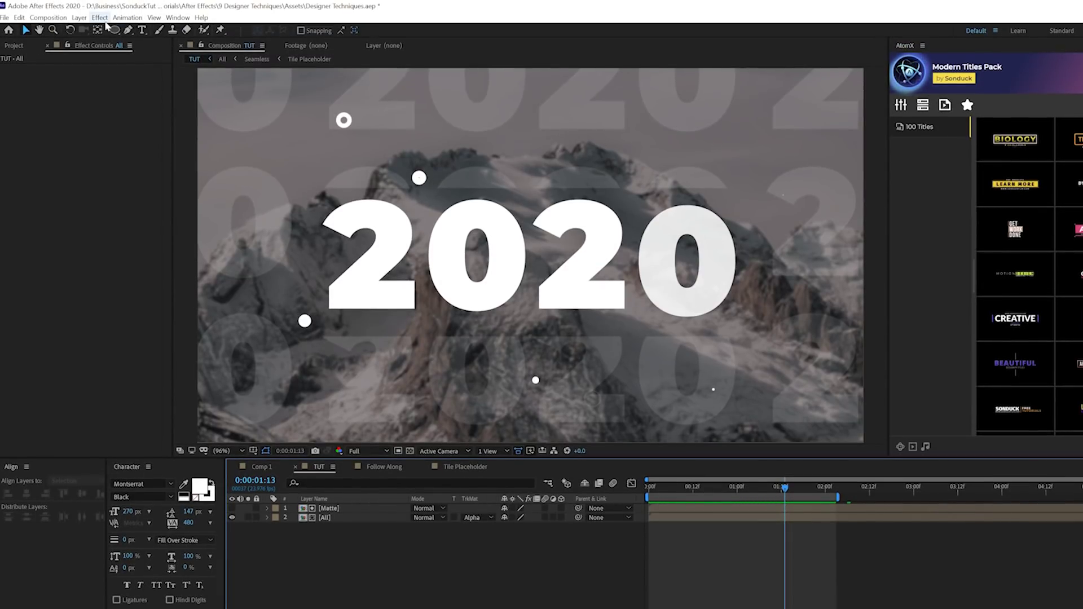
pyautogui.click(79, 17)
pyautogui.moveTo(91, 31)
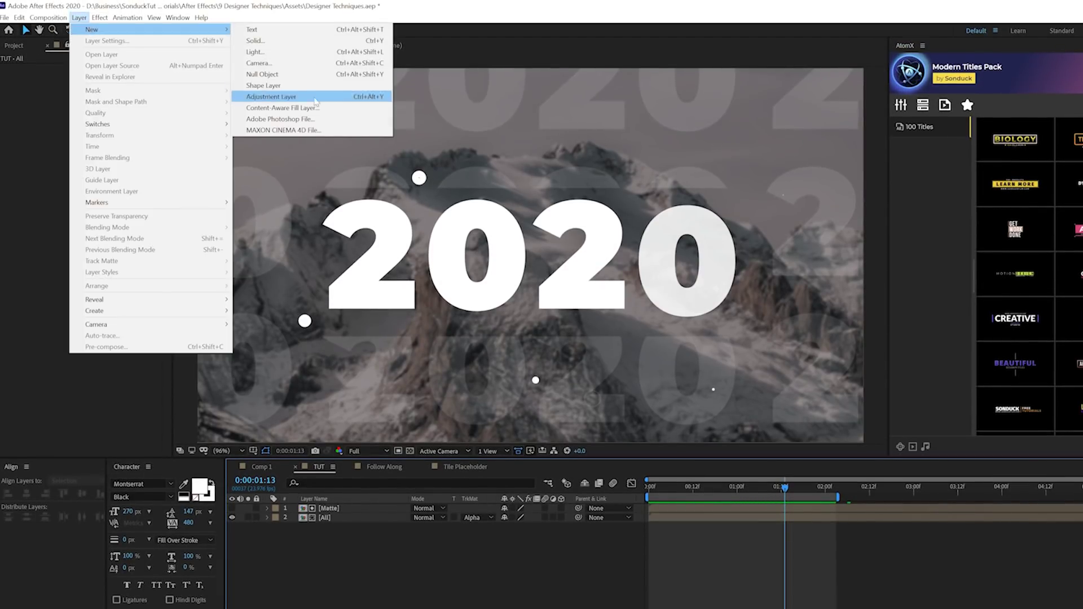
pyautogui.click(305, 97)
# Apply the Noise effect to the adjustment layer, set the amount to 10% and turn off color noise
pyautogui.click(99, 17)
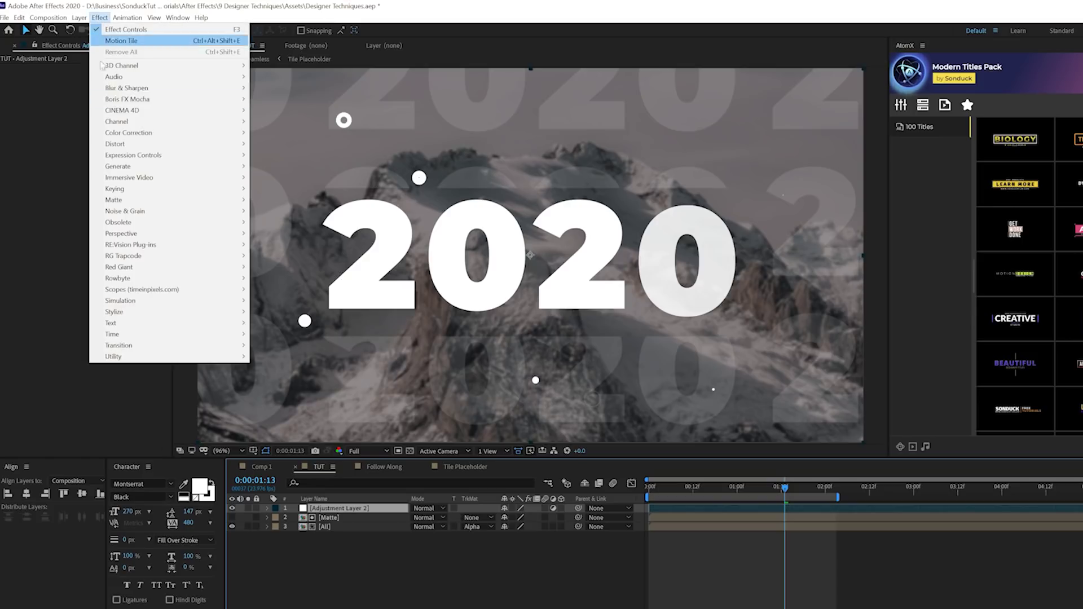
pyautogui.moveTo(169, 211)
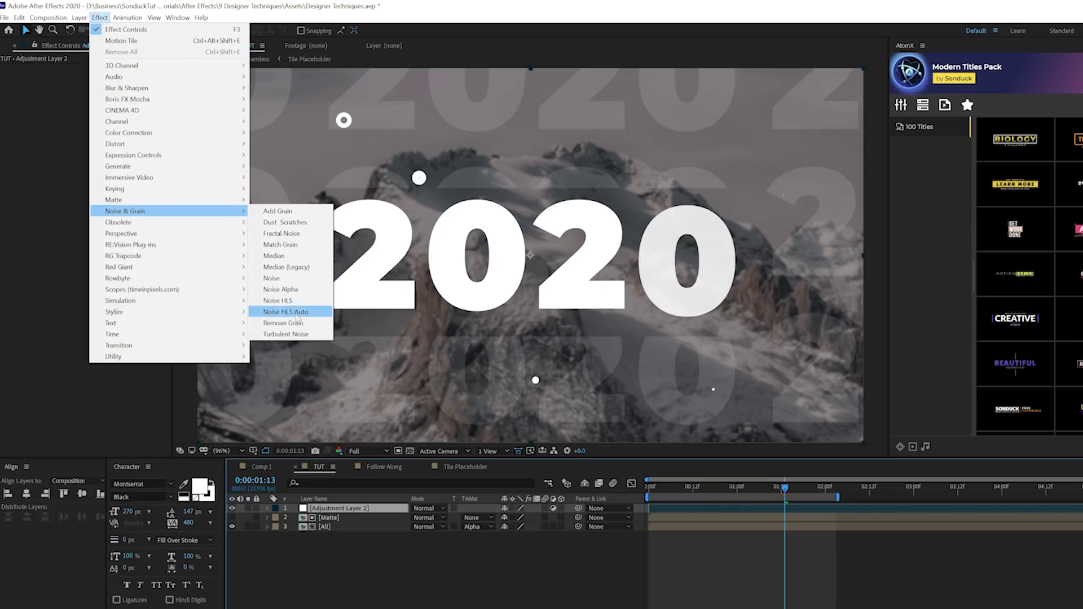
pyautogui.click(272, 278)
pyautogui.write('1')
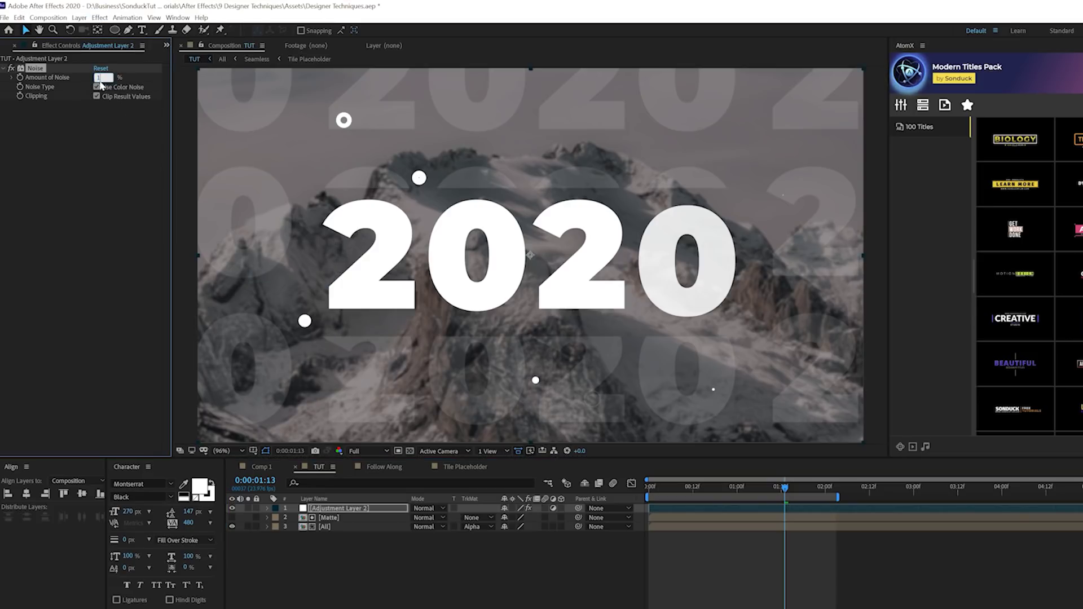
pyautogui.write('0')
pyautogui.click(75, 177)
pyautogui.click(96, 87)
pyautogui.press('/')
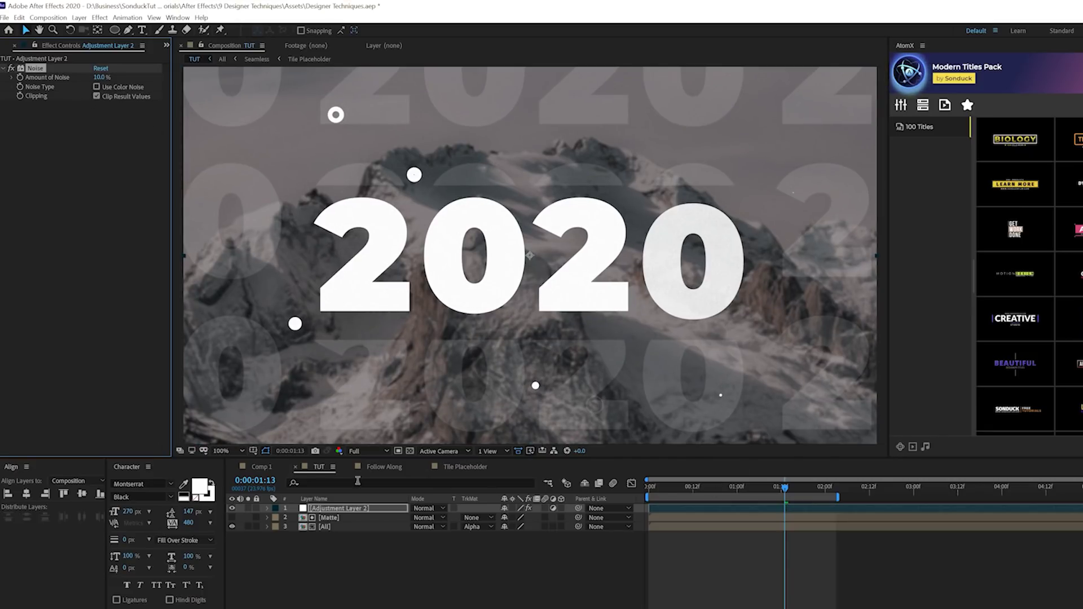
# Apply the CC Lens effect to the adjustment layer and set its size to 127
pyautogui.click(100, 18)
pyautogui.moveTo(169, 143)
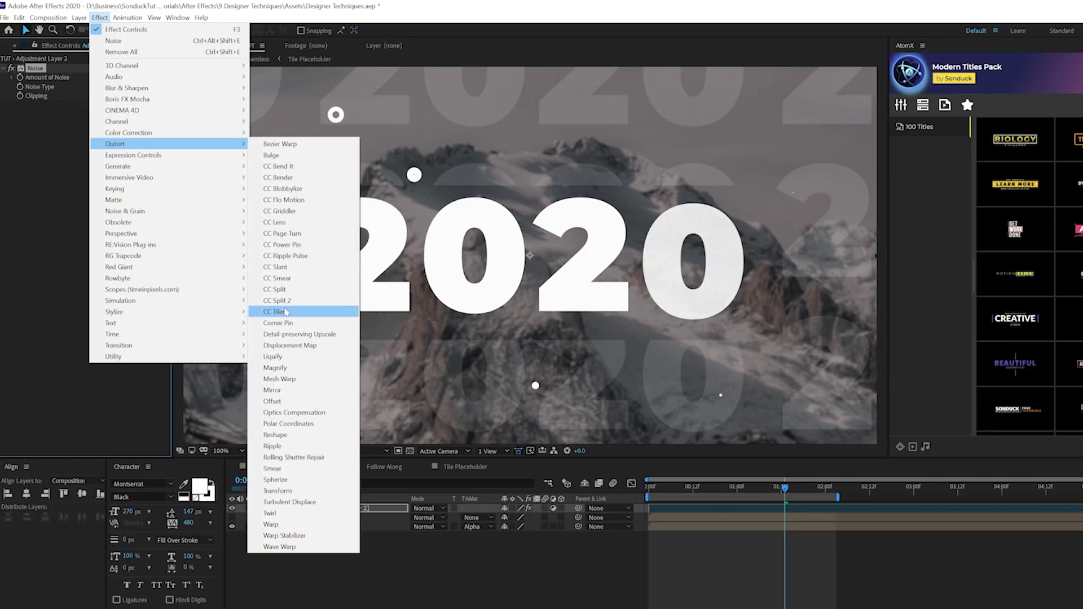
pyautogui.click(288, 221)
pyautogui.moveTo(99, 131); pyautogui.dragTo(147, 134)
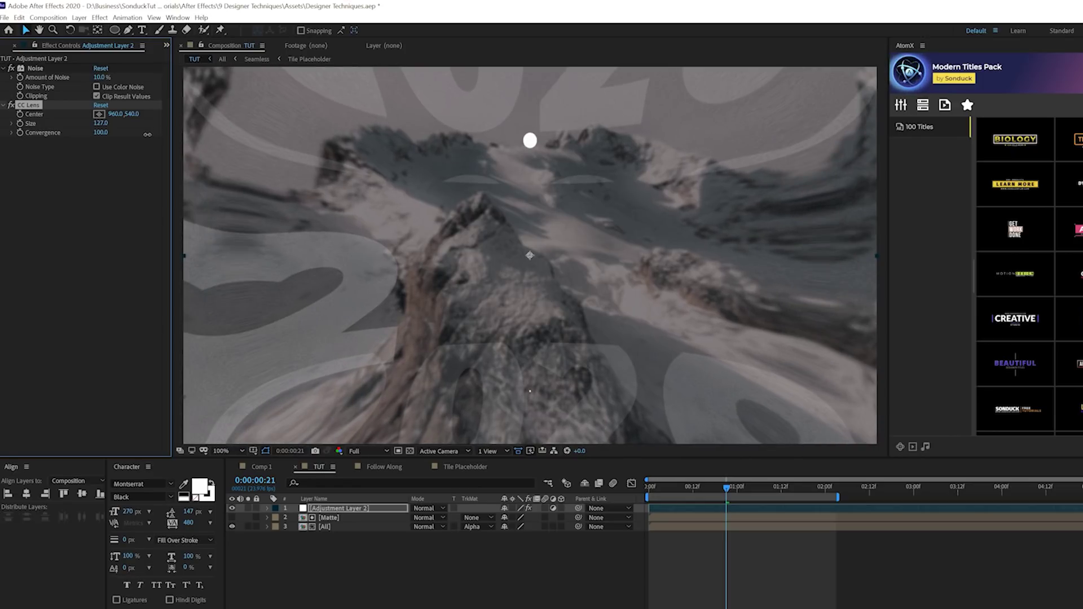
# Keyframe the CC Lens size from the composition's start, set it to 327 at 0:00:01:00, and preview the animation
pyautogui.moveTo(662, 488); pyautogui.dragTo(602, 490)
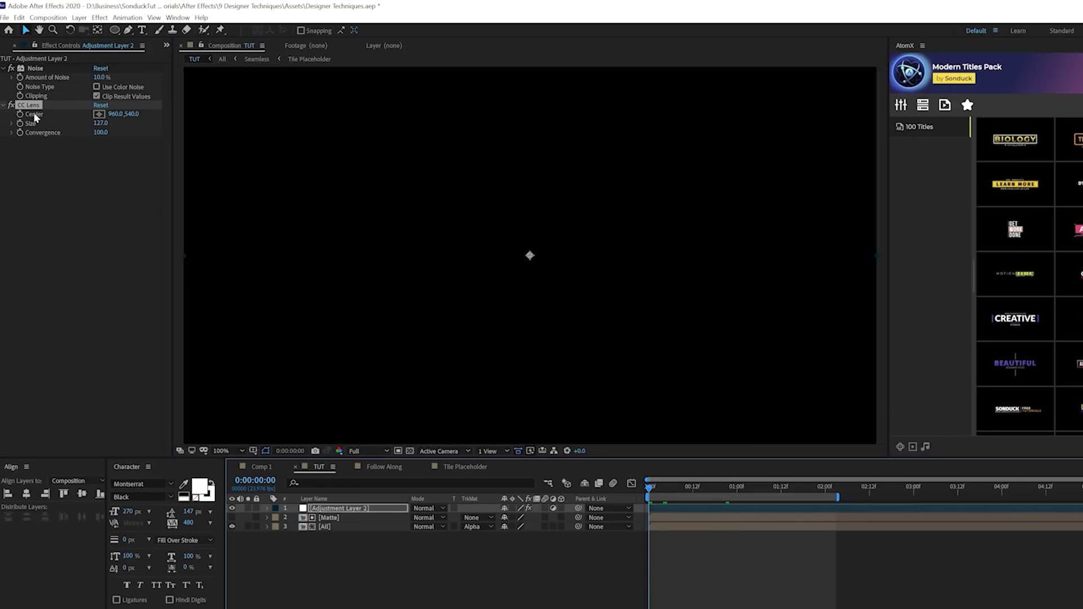
pyautogui.click(20, 124)
pyautogui.moveTo(689, 487); pyautogui.dragTo(740, 492)
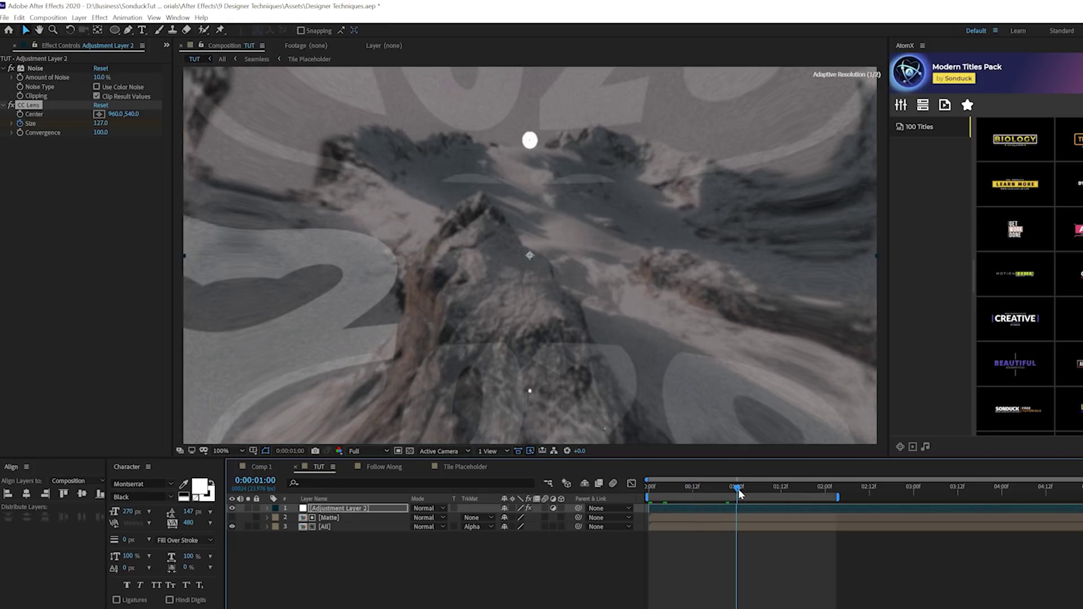
pyautogui.moveTo(100, 123); pyautogui.dragTo(148, 123)
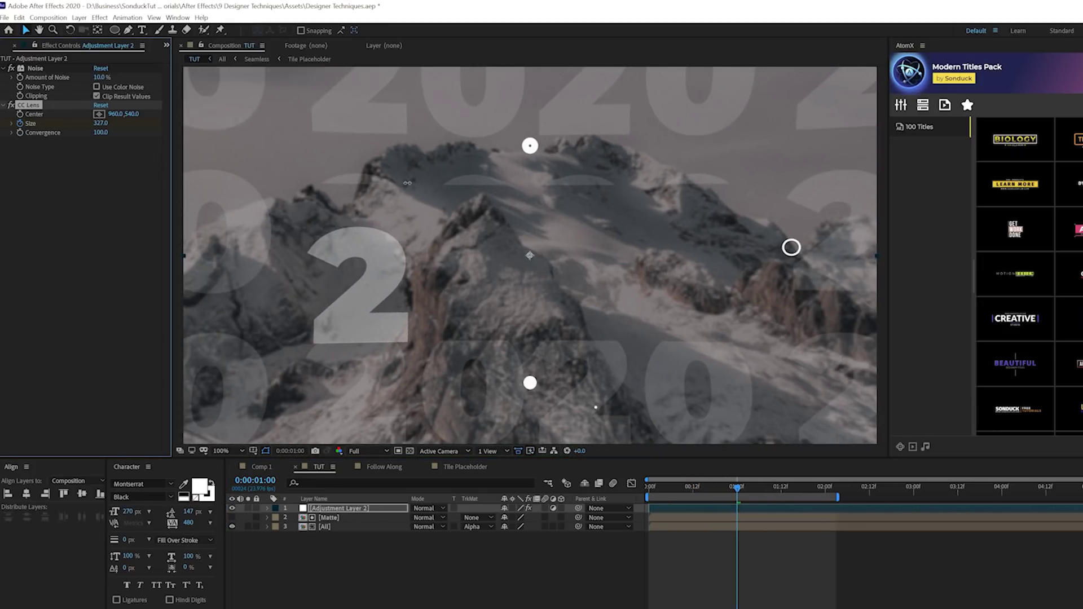
pyautogui.press('space')
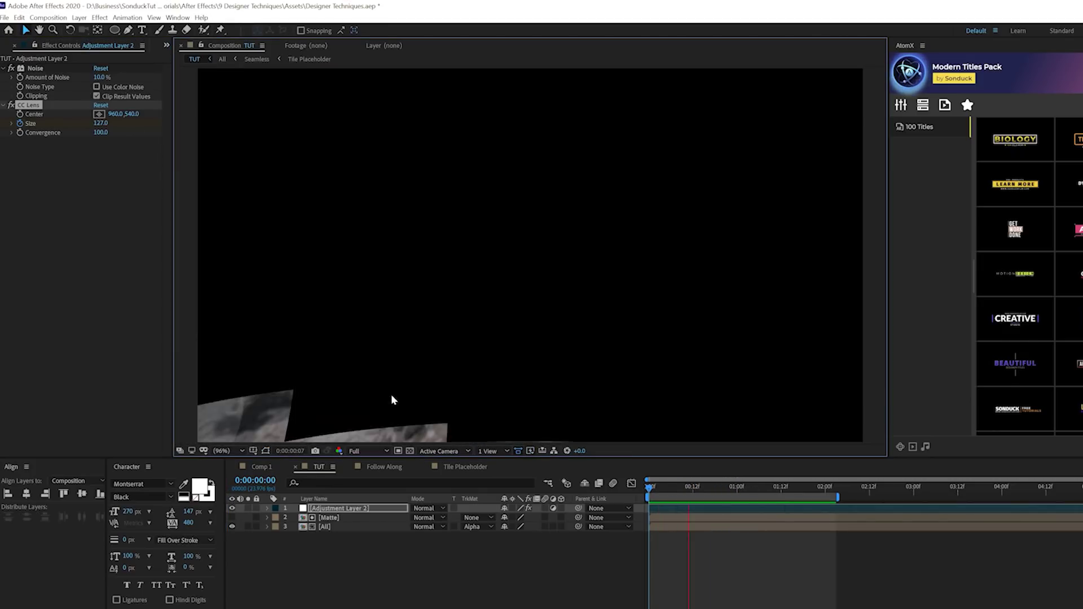